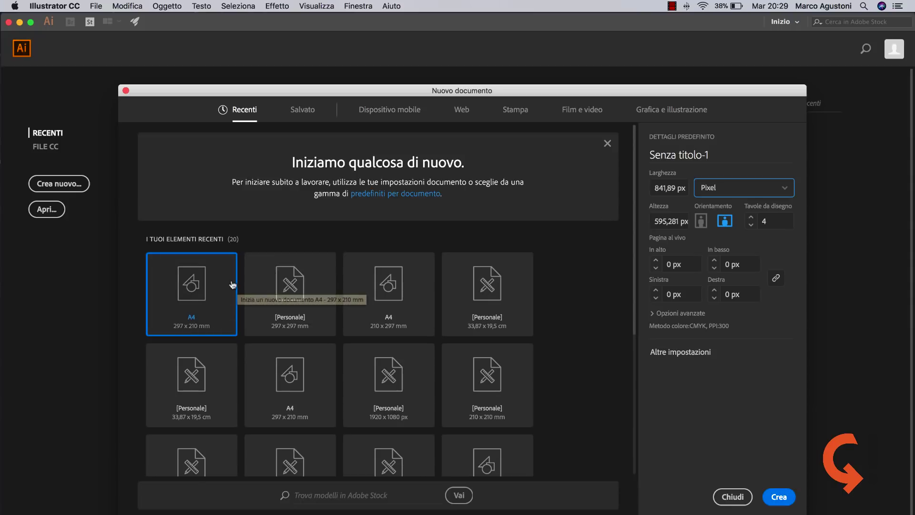
- Create a new document 1000 px wide and 1000 px high with 1 artboard
left_click(657, 191)
type("1")
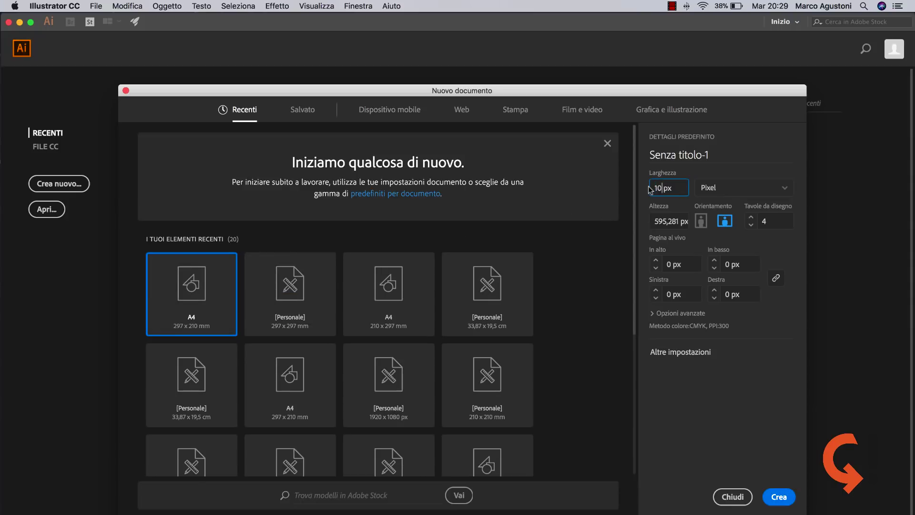
type("000")
key("Tab")
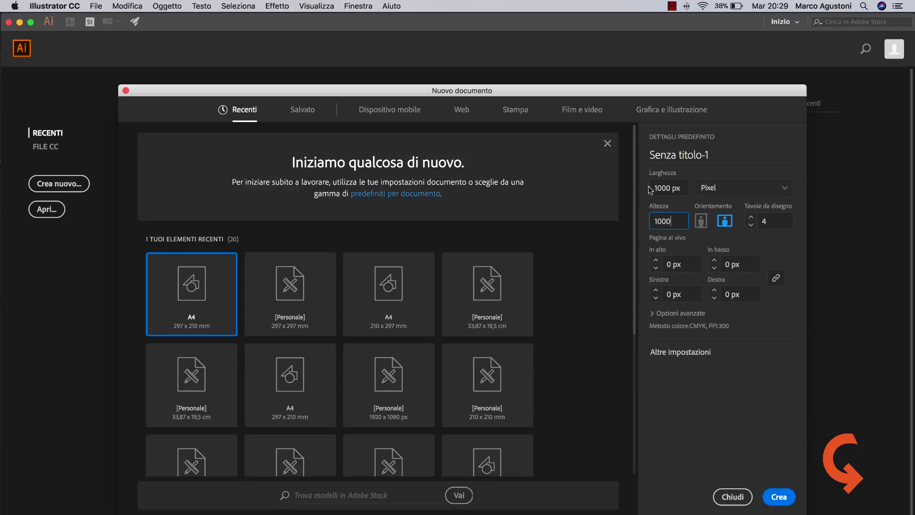
left_click(768, 221)
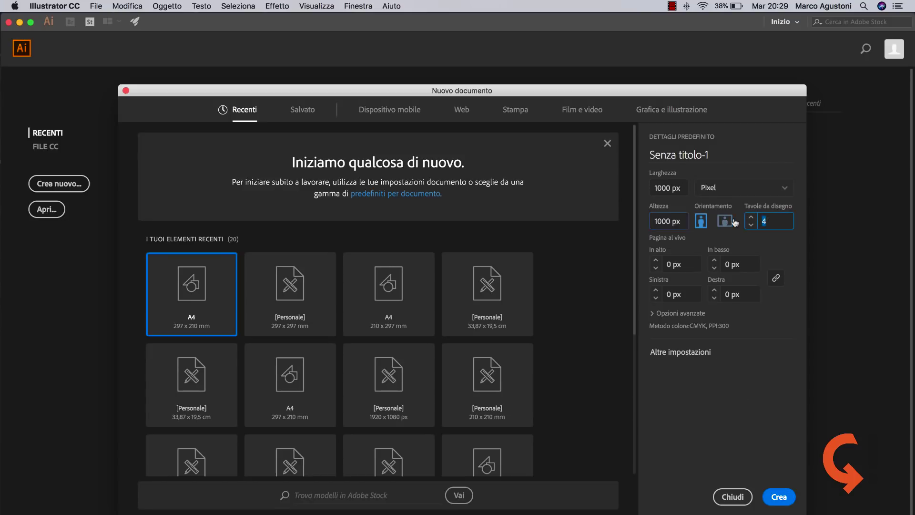
type("1")
left_click(779, 498)
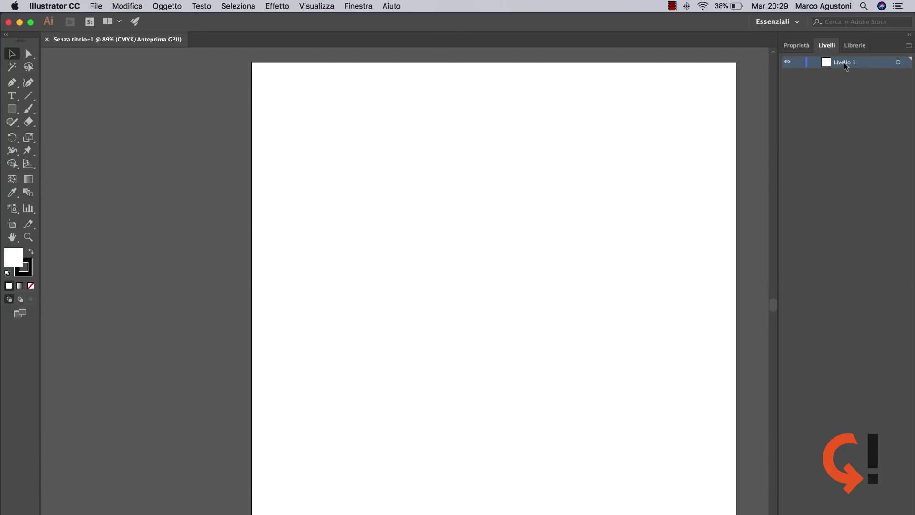
- Draw a rectangle covering the whole artboard with the Rectangle tool
left_click(12, 109)
left_click_drag(244, 57, 741, 513)
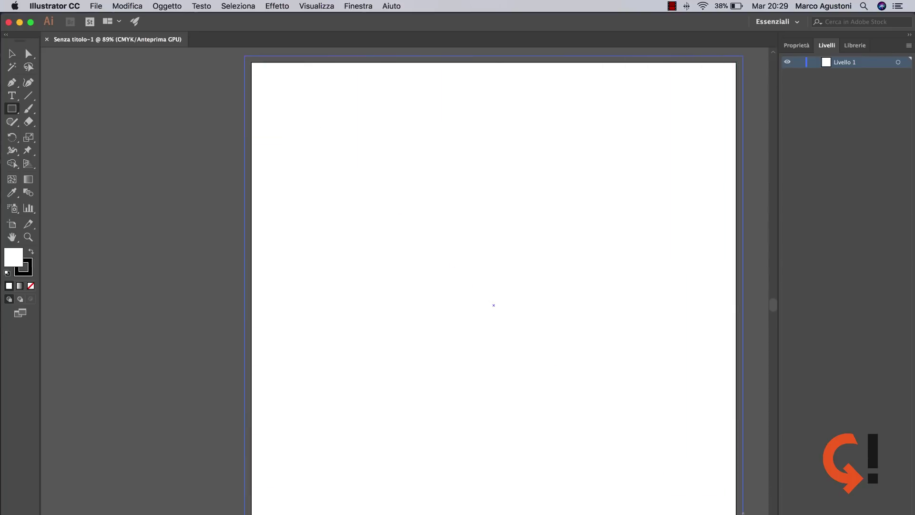
left_click(13, 55)
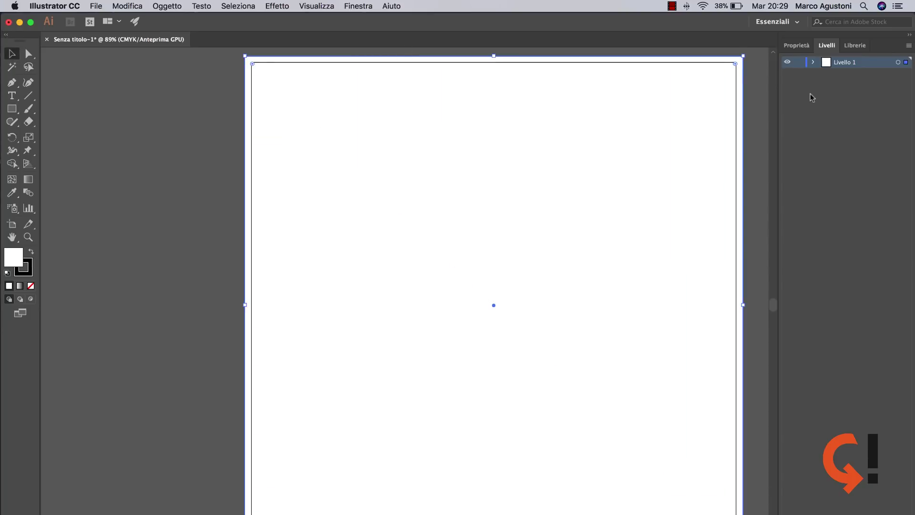
left_click(796, 46)
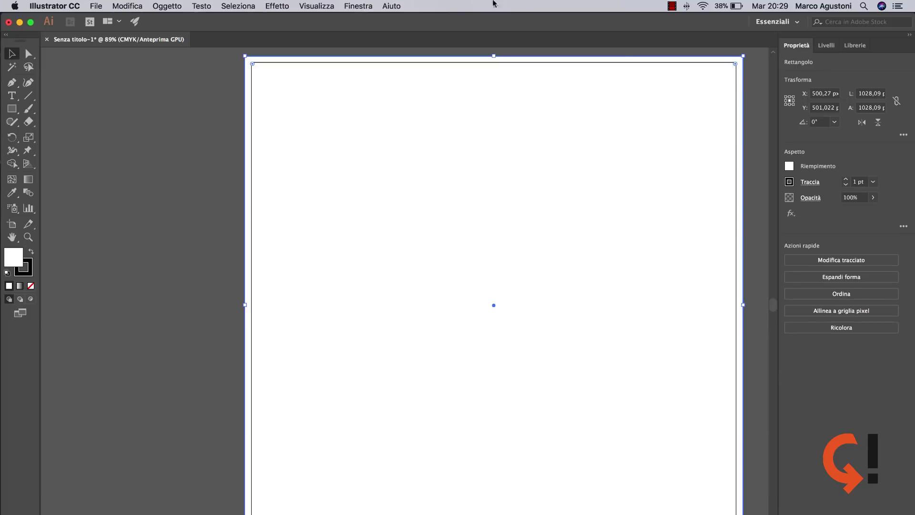
- Centre the rectangle horizontally and vertically on the artboard and set its fill to None
left_click(357, 6)
left_click(370, 122)
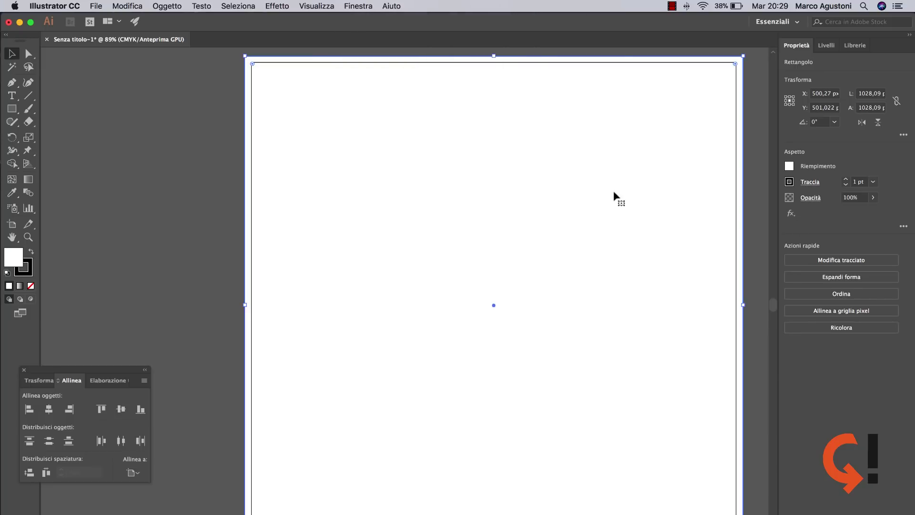
left_click_drag(69, 375, 95, 335)
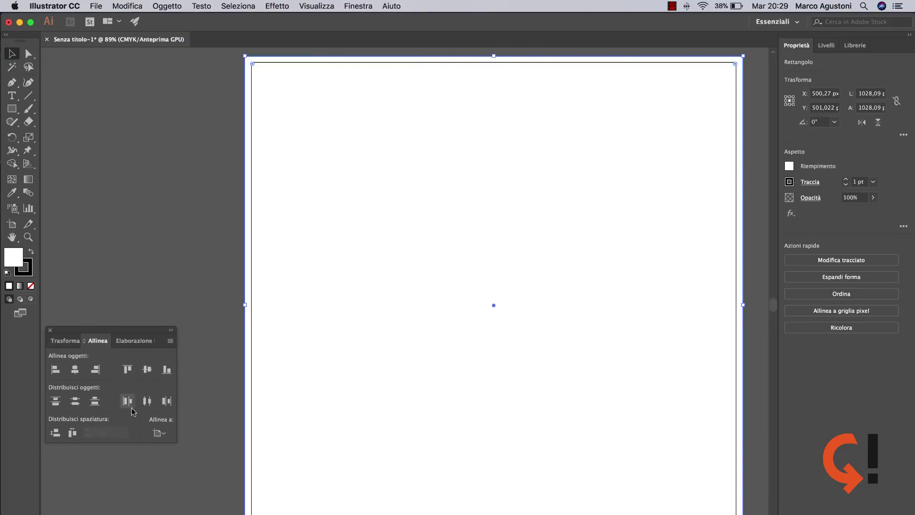
left_click(158, 433)
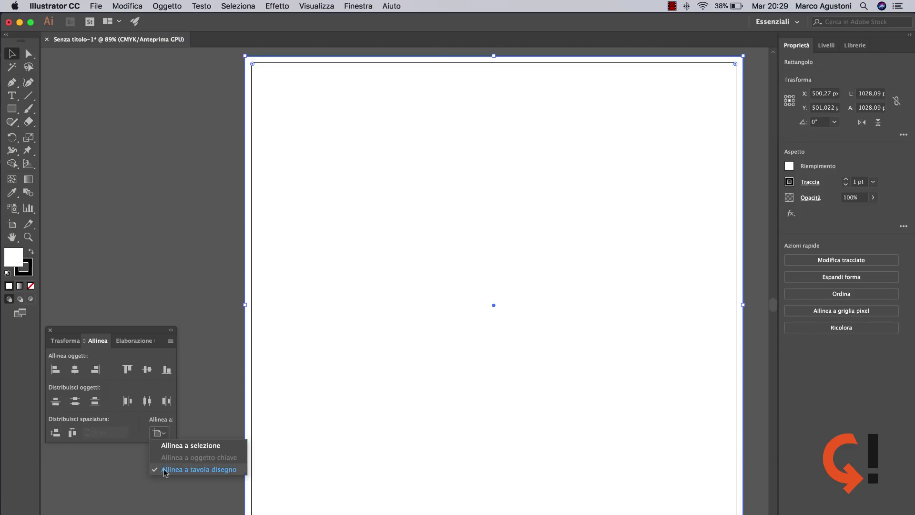
left_click(165, 470)
left_click(76, 370)
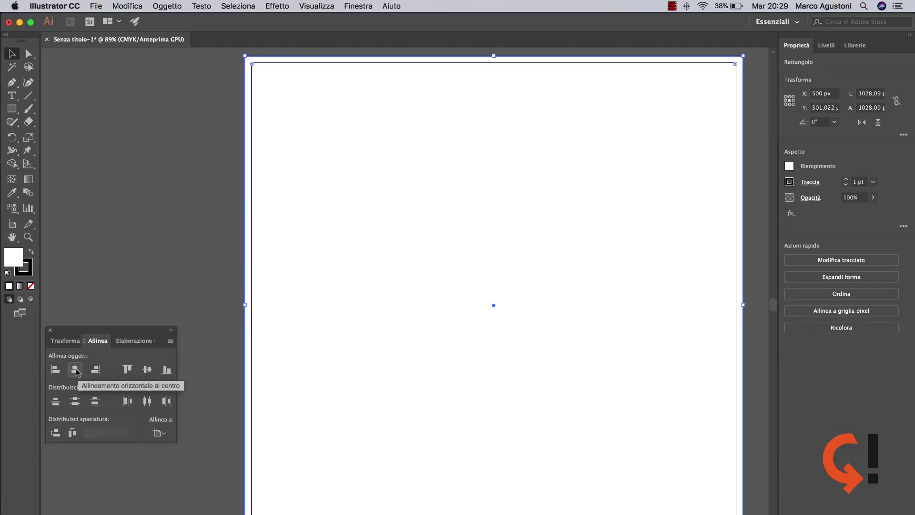
left_click(147, 369)
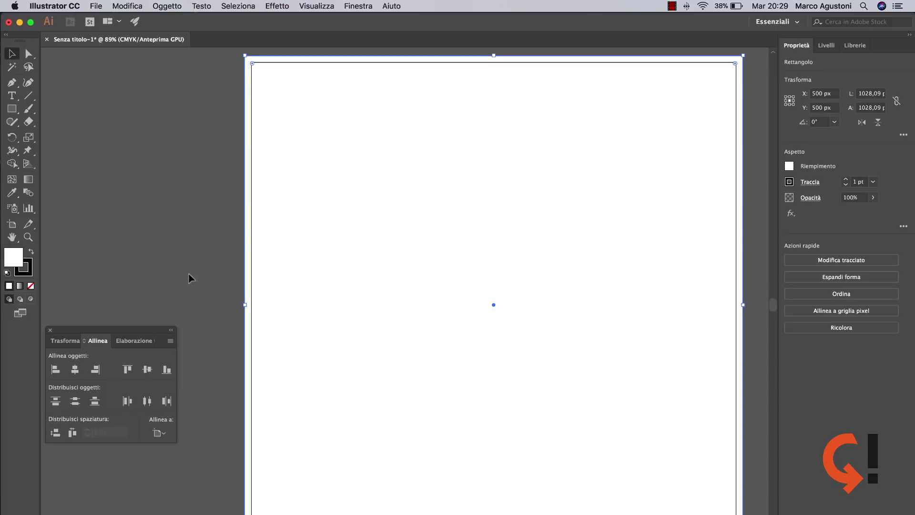
left_click(50, 330)
left_click_drag(356, 242, 378, 242)
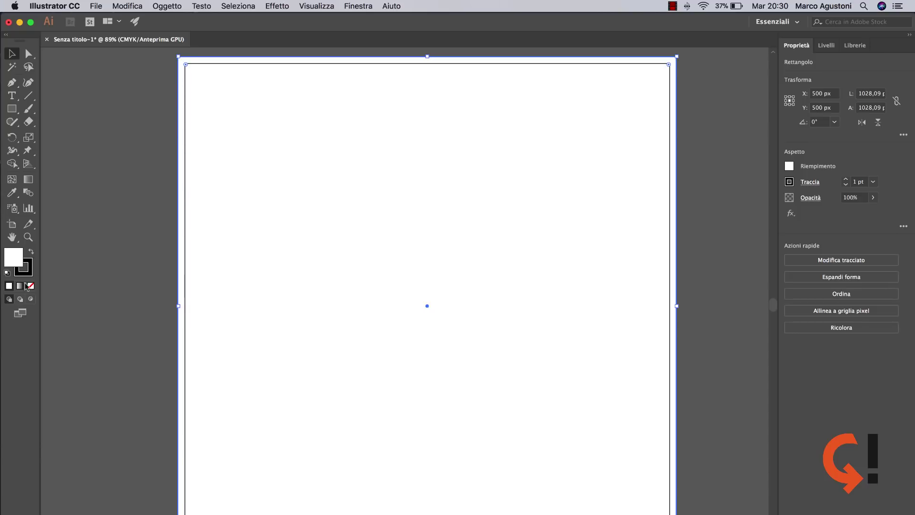
left_click(29, 286)
- Show the rulers and drag out one vertical and one horizontal guide
key("super+r")
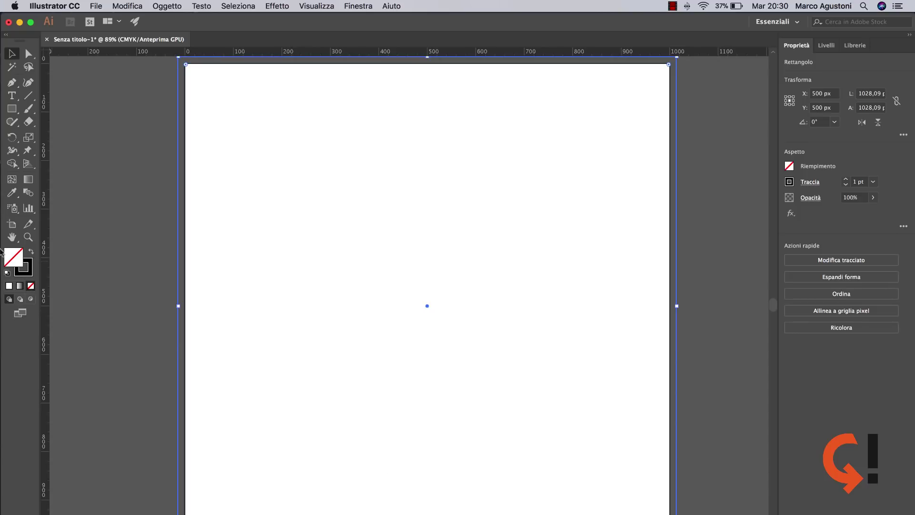
left_click(61, 113)
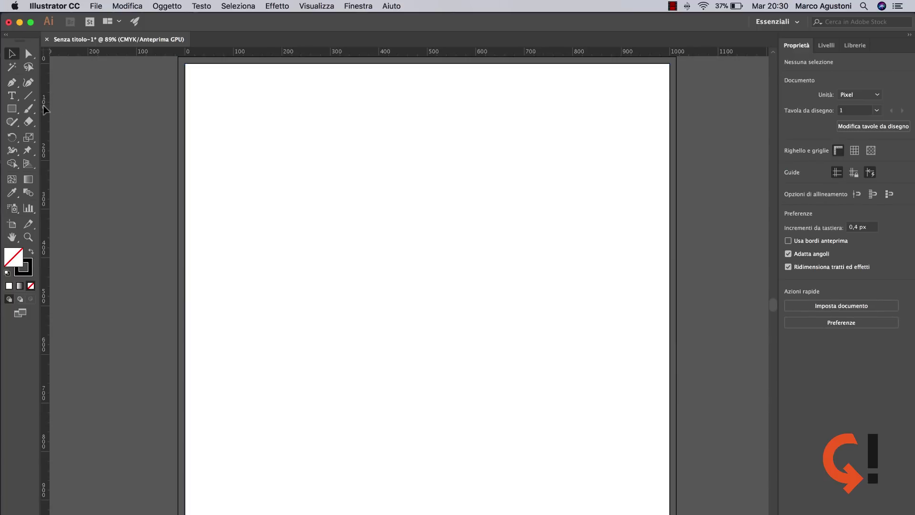
left_click_drag(48, 110, 427, 115)
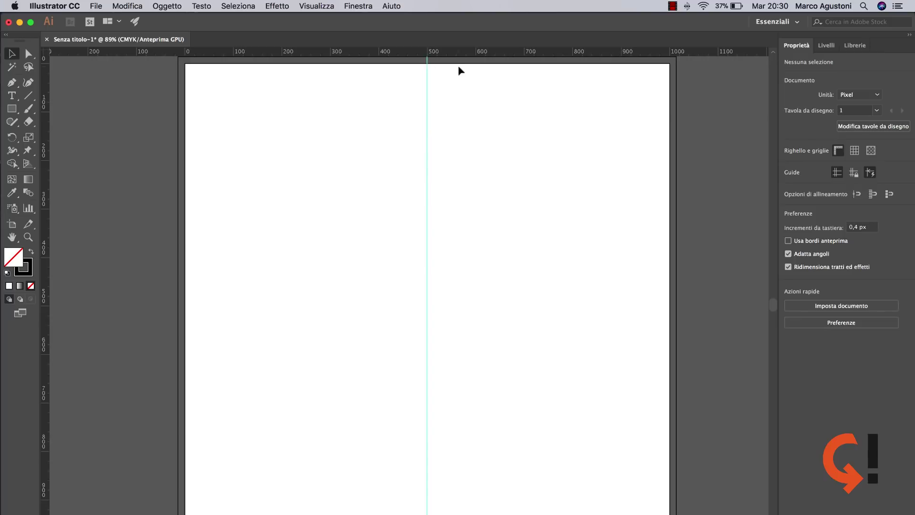
mouse_move(465, 54)
left_mouse_down()
mouse_move(576, 309)
mouse_move(631, 307)
left_mouse_up()
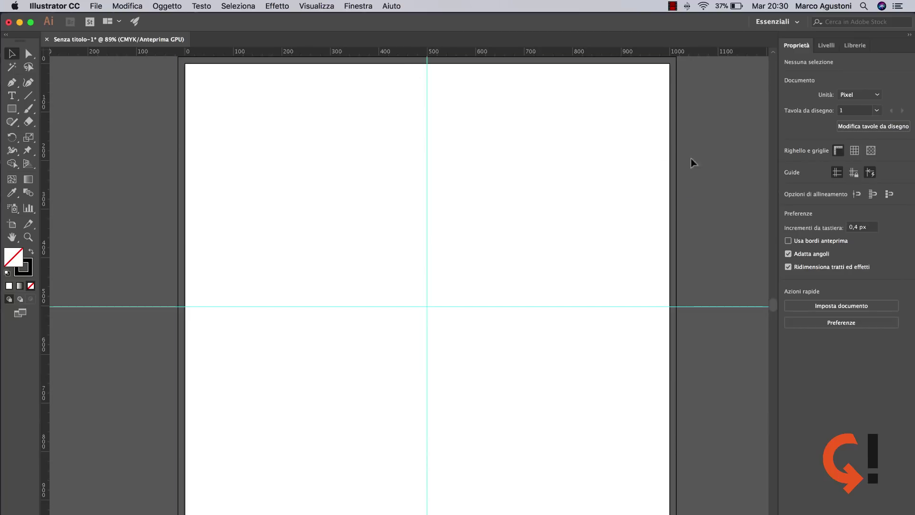
- Unlock the guides and centre the vertical guide horizontally on the artboard
left_click(359, 6)
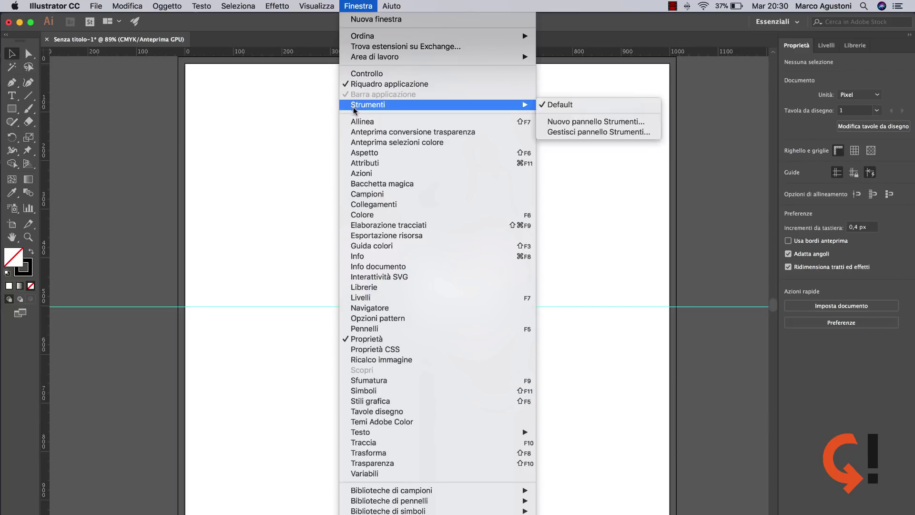
left_click(355, 122)
right_click(273, 142)
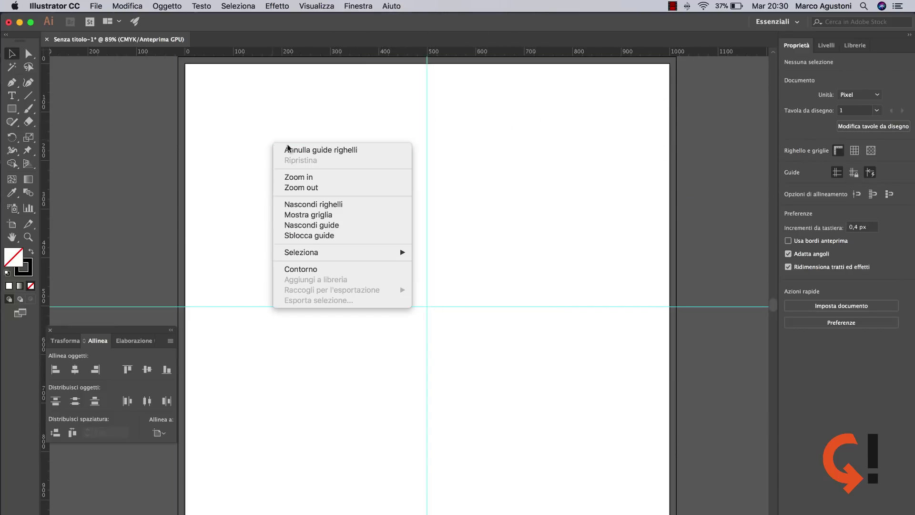
left_click(305, 236)
left_click_drag(366, 145, 505, 204)
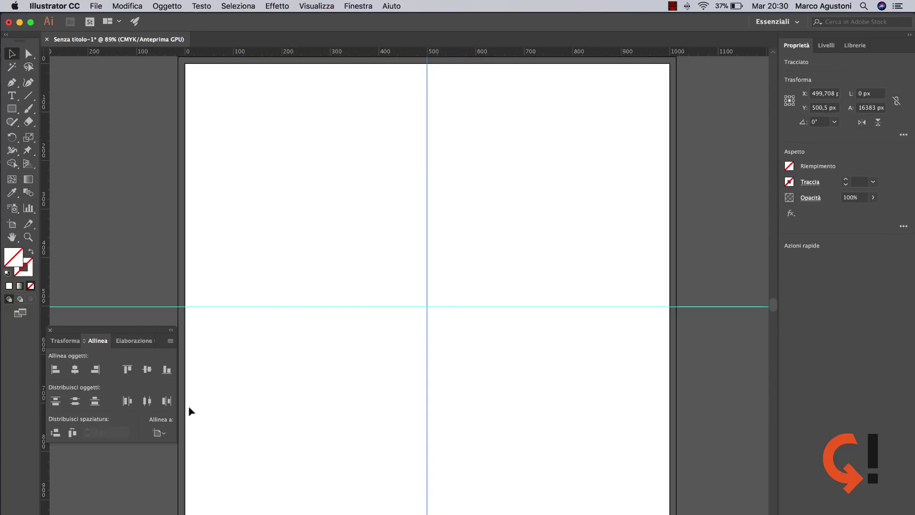
left_click(159, 433)
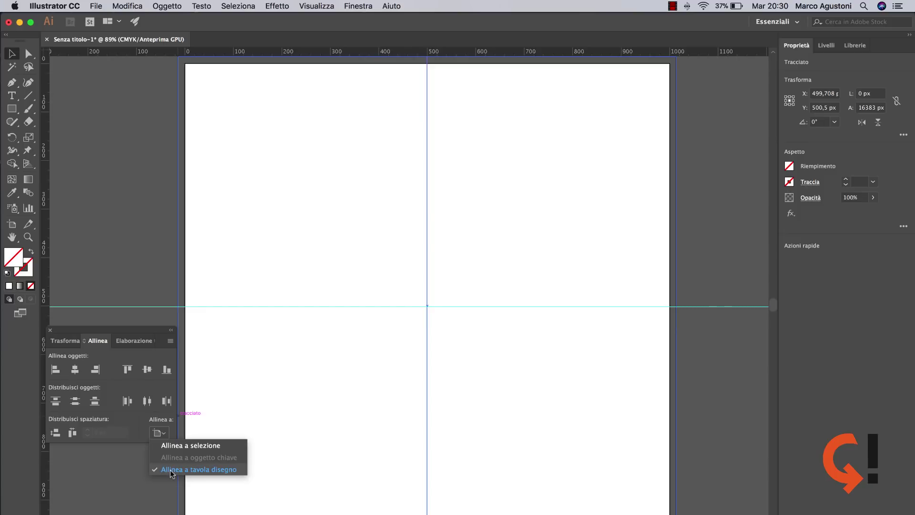
left_click(189, 474)
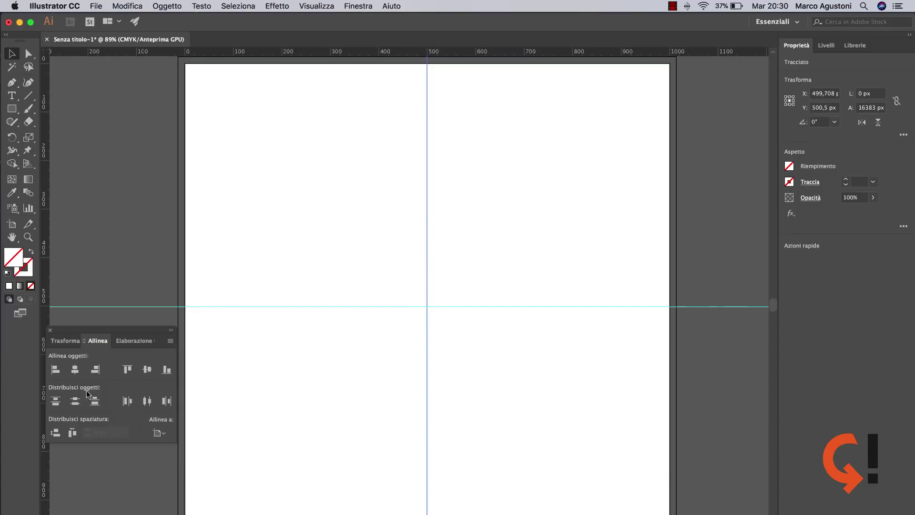
left_click(75, 370)
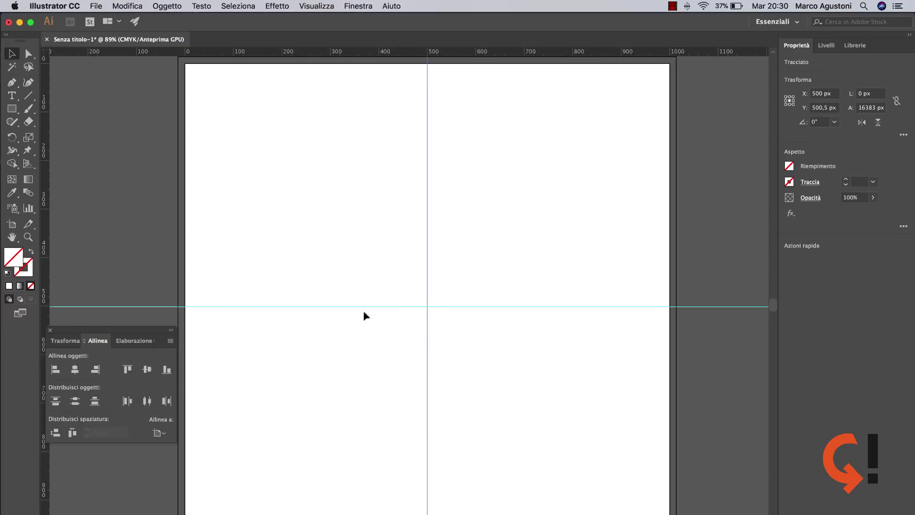
- Centre the horizontal guide vertically on the artboard, then deselect it
left_click(318, 235)
left_click(316, 307)
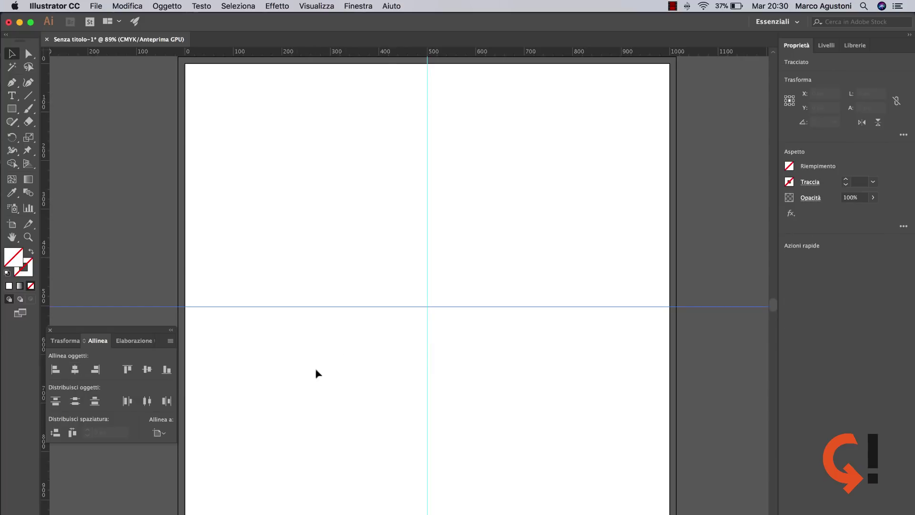
left_click(147, 371)
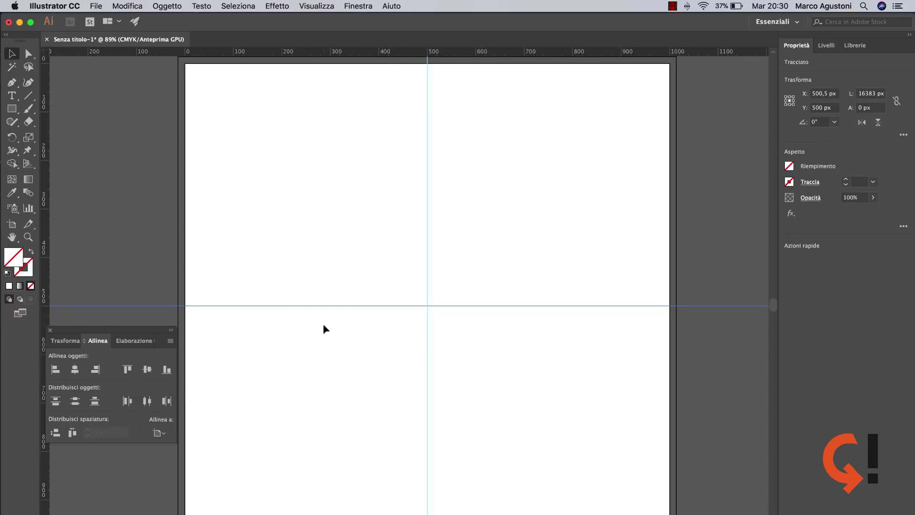
left_click(125, 138)
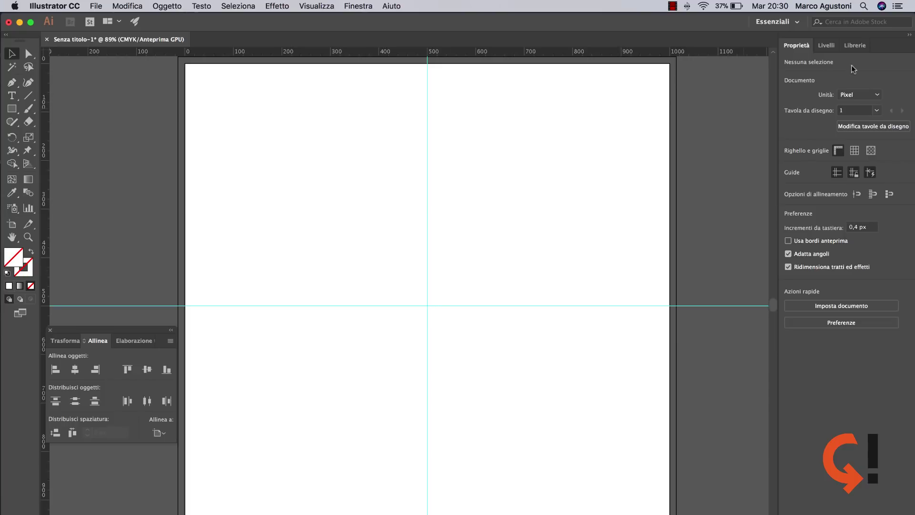
- Select everything on Livello 1 via its target circle and lock the centre guides
left_click(826, 46)
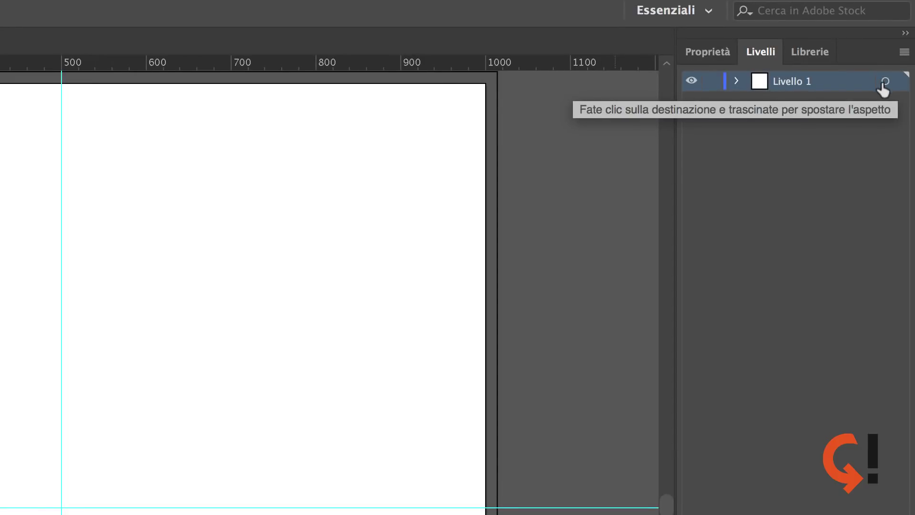
left_click(885, 81)
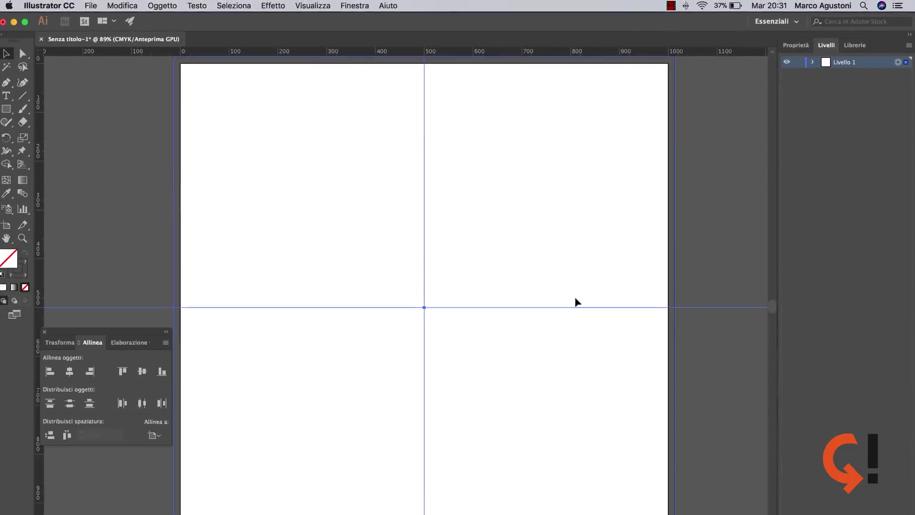
right_click(711, 139)
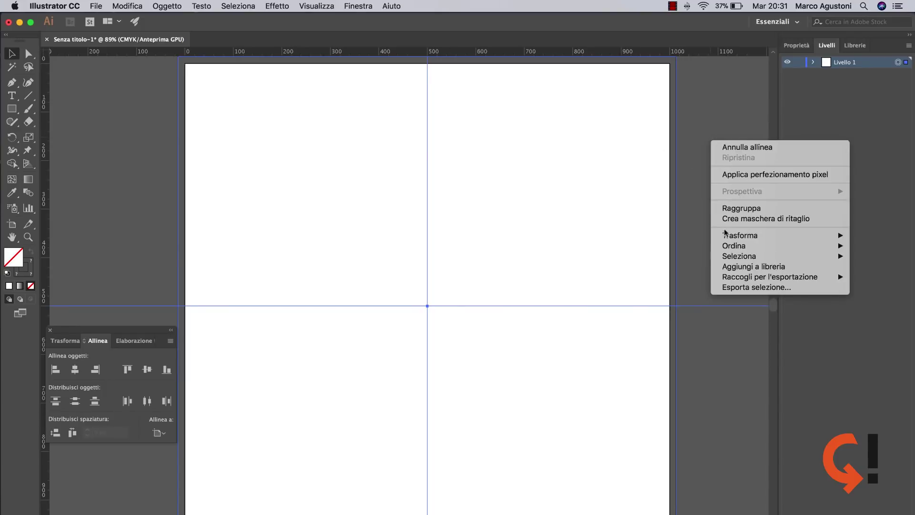
left_click(682, 172)
right_click(710, 119)
left_click(731, 211)
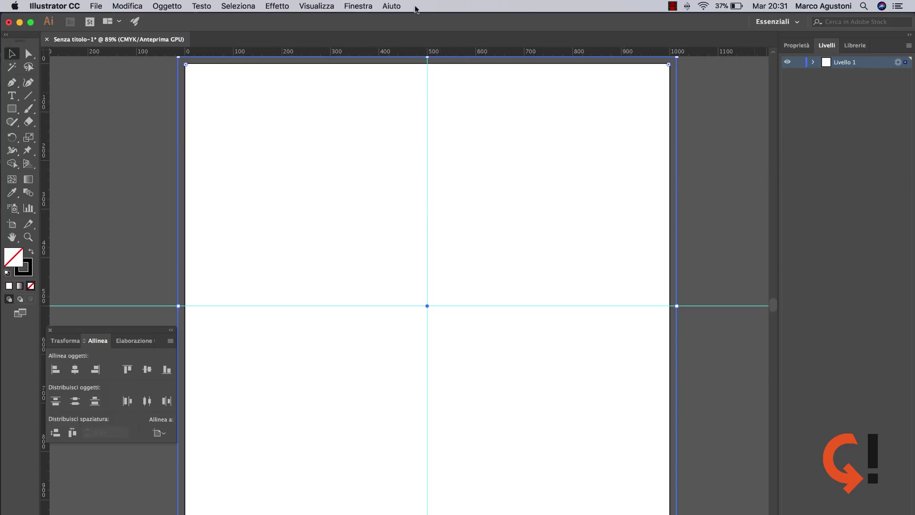
- Add a Transform effect to Livello 1 with 1 copy and Reflect X, then deselect
left_click(361, 6)
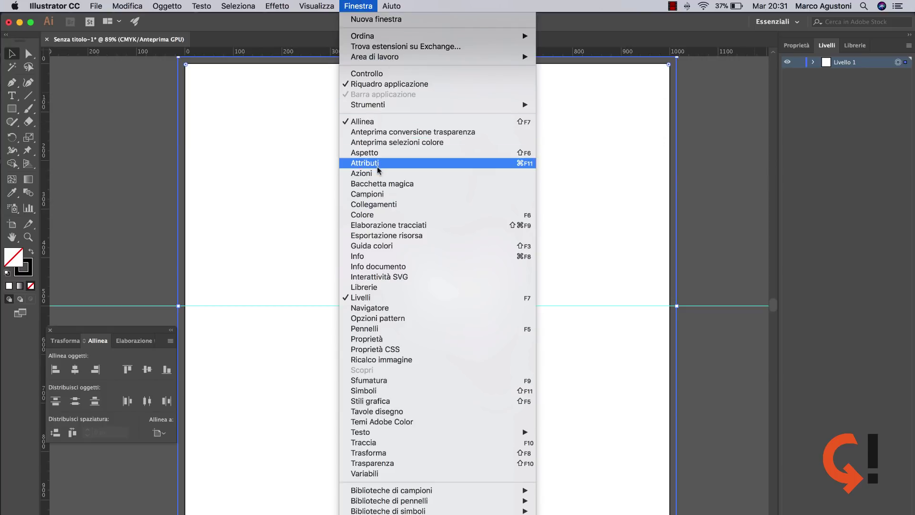
left_click(364, 152)
left_click_drag(776, 102, 667, 101)
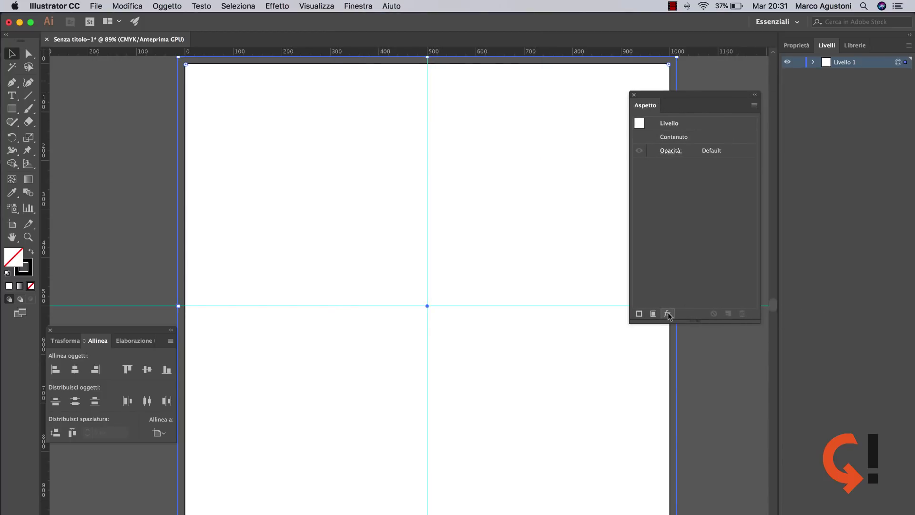
left_click(668, 313)
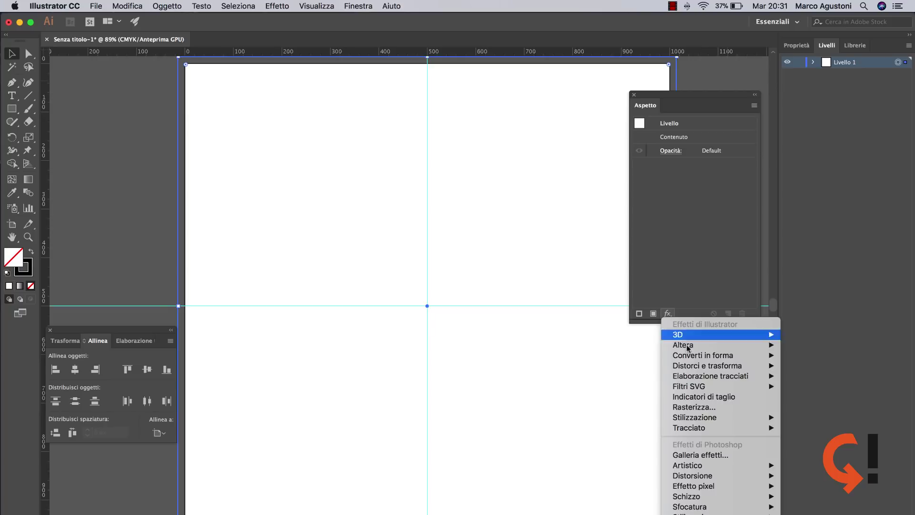
mouse_move(707, 365)
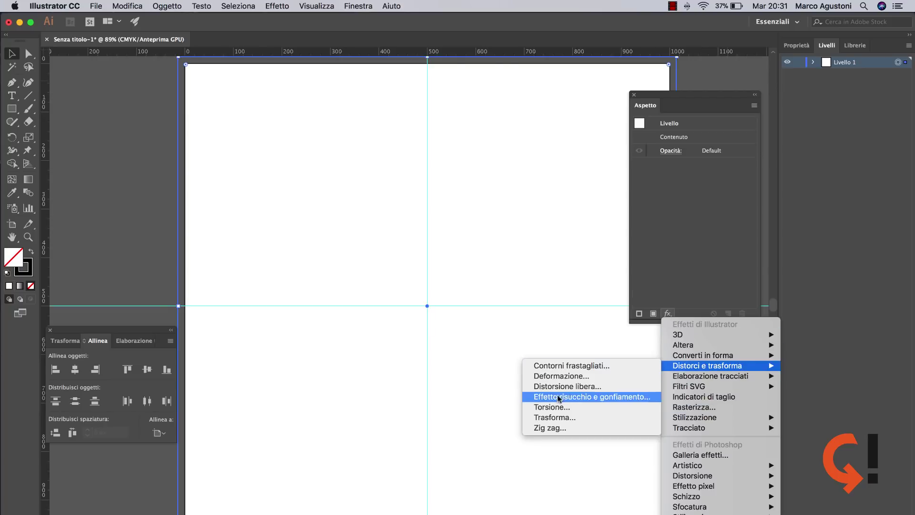
left_click(552, 417)
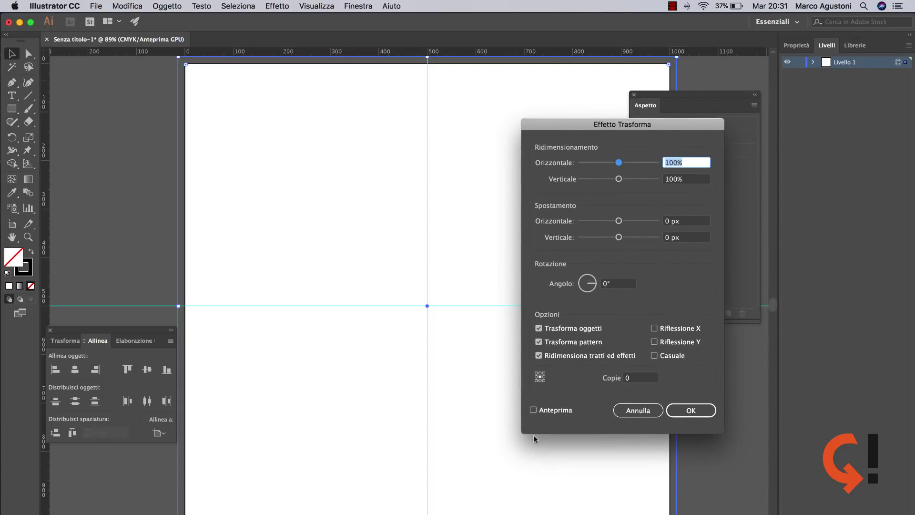
left_click(534, 410)
left_click(626, 377)
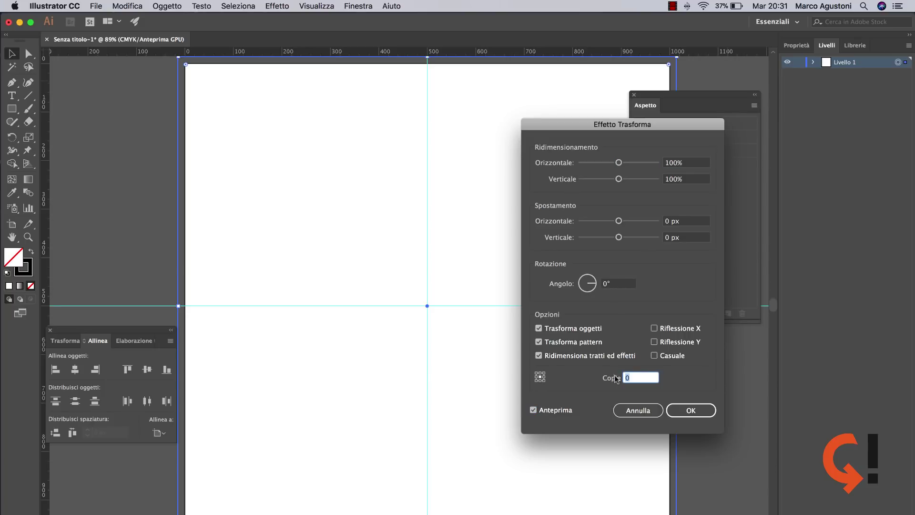
type("1")
left_click(654, 328)
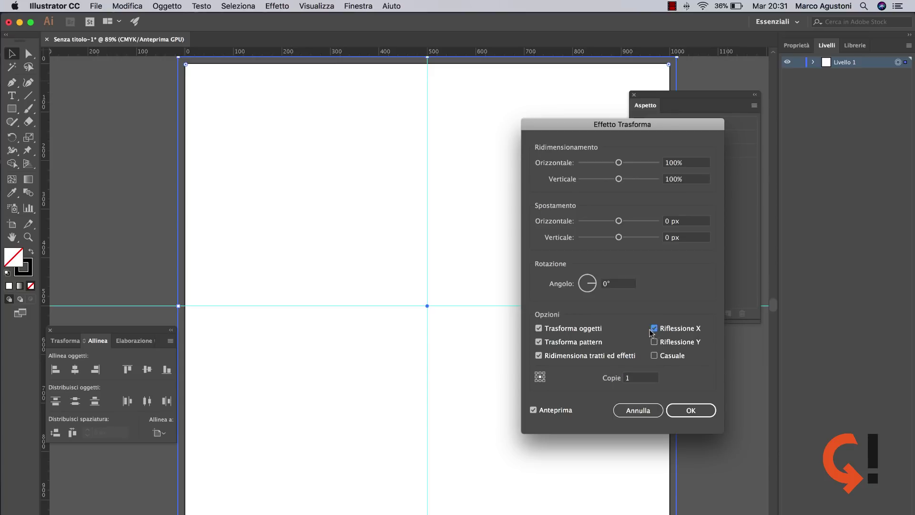
left_click(692, 412)
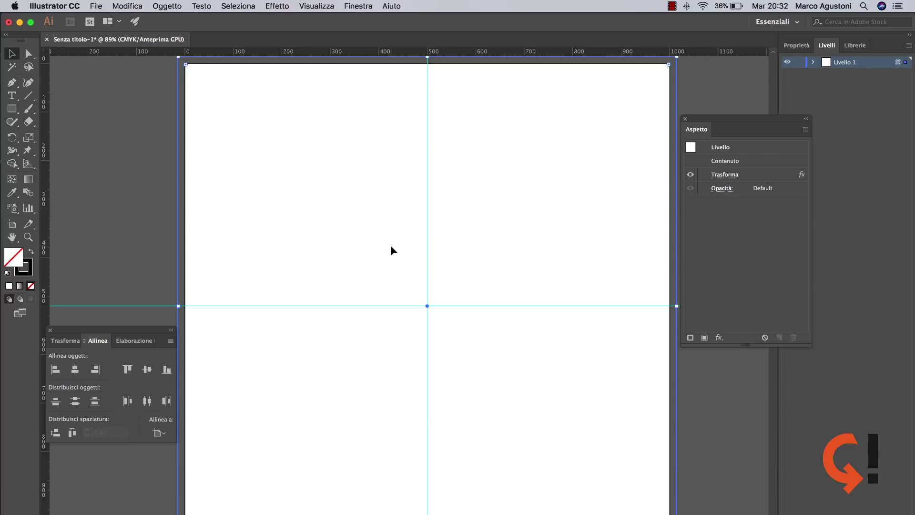
left_click(94, 133)
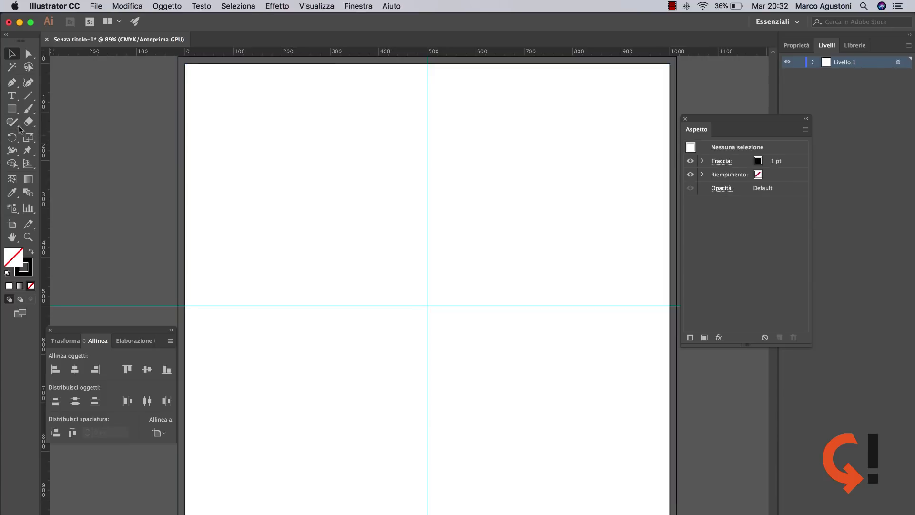
- Draw a freehand Pencil curve in the upper-left quarter, check its mirror, then deselect
left_click_drag(12, 122, 59, 134)
left_click_drag(258, 124, 322, 215)
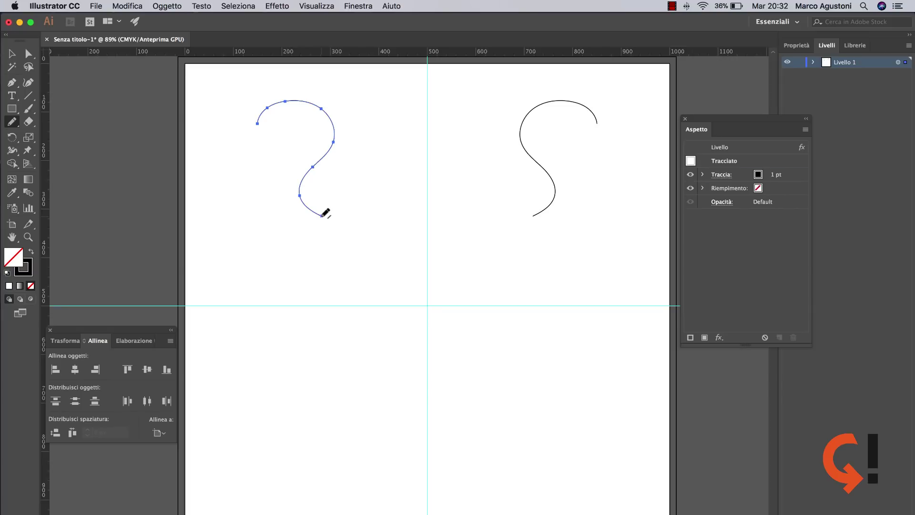
left_click(719, 175)
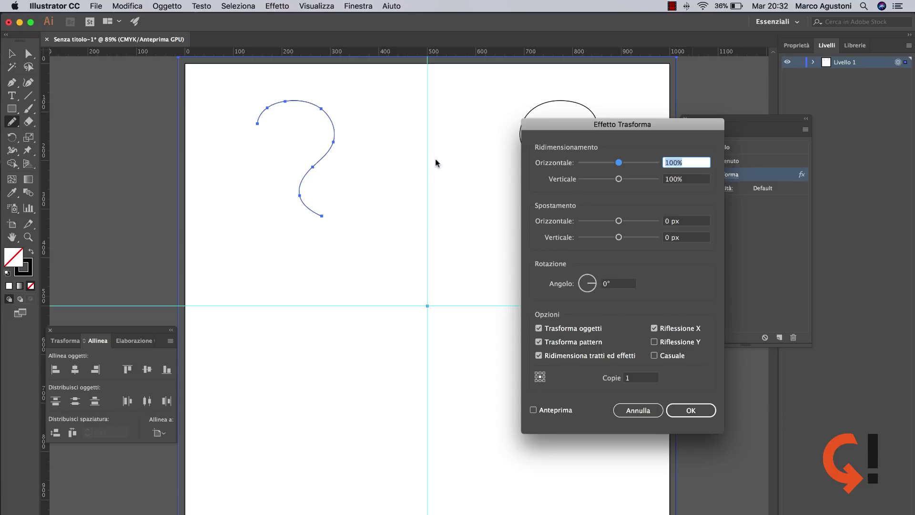
key("Return")
key("v")
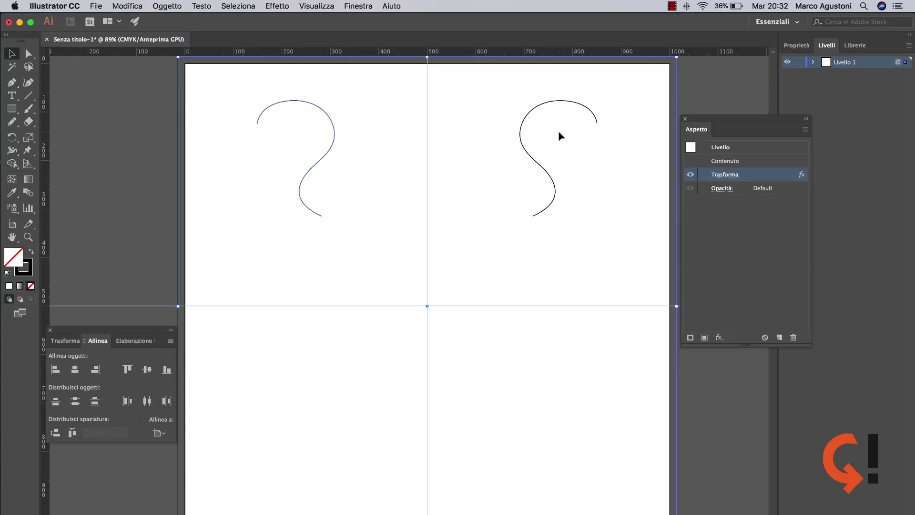
left_click(495, 103)
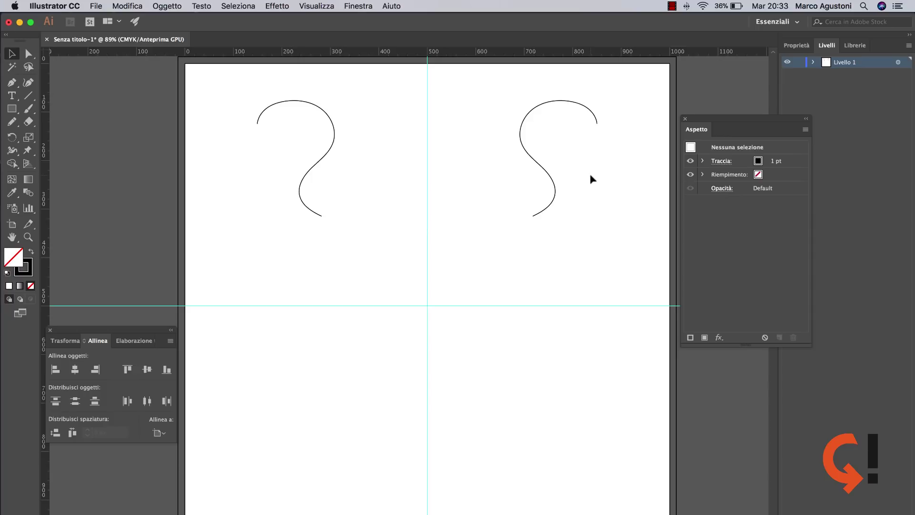
- Draw a second Pencil stroke across the upper-left curve and target Livello 1
left_click(12, 121)
mouse_move(229, 183)
left_mouse_down()
mouse_move(346, 235)
mouse_move(372, 171)
left_mouse_up()
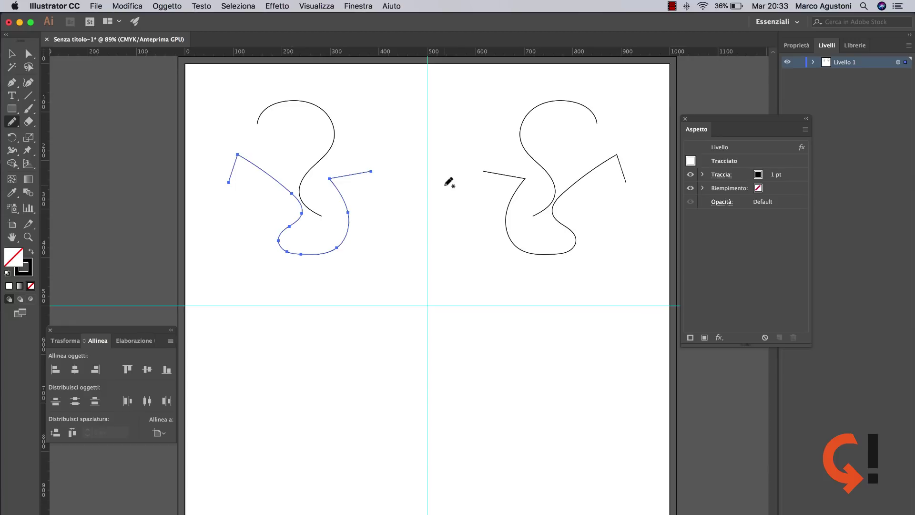
scroll(449, 182, "down", 1)
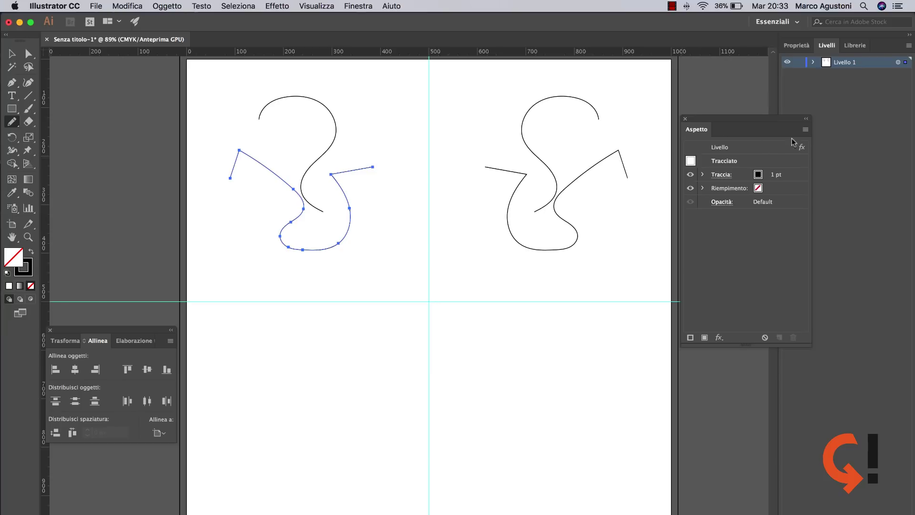
left_click(897, 62)
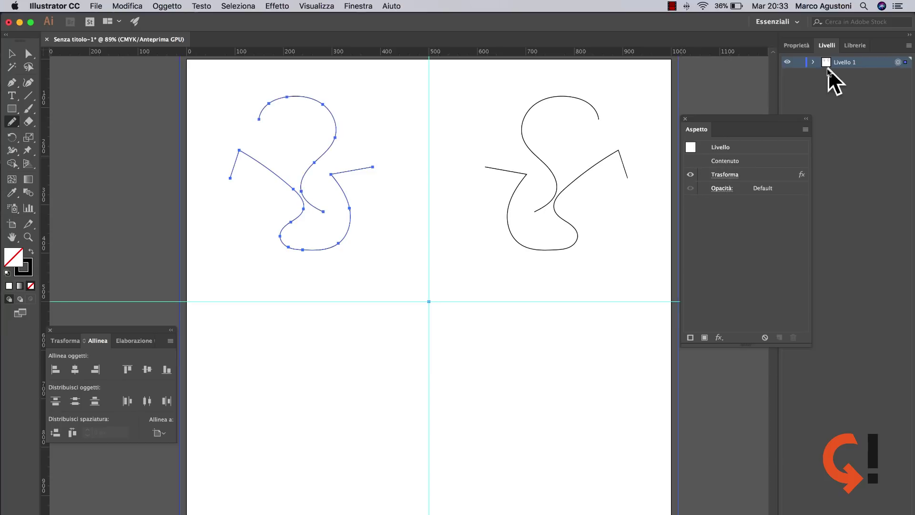
- Add a second Transform effect with 1 copy and Reflect Y, then deselect
left_click(719, 339)
mouse_move(758, 376)
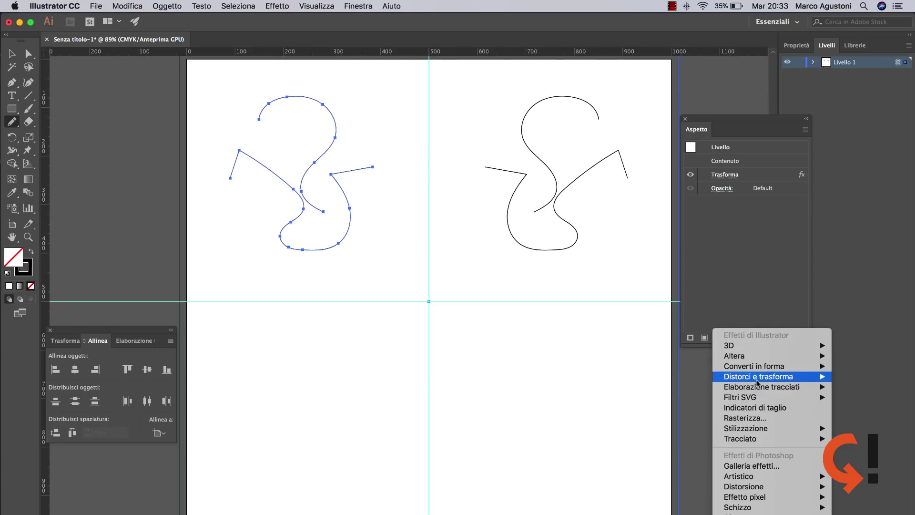
left_click(603, 428)
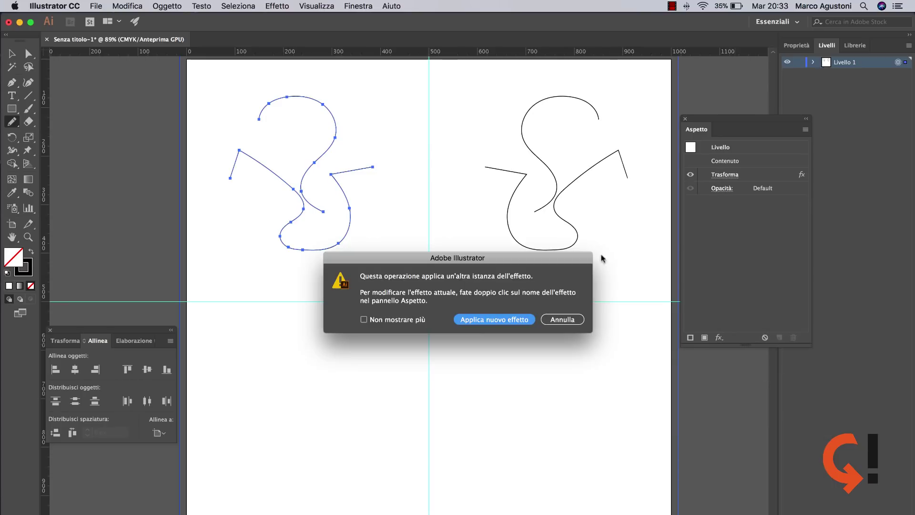
left_click(478, 322)
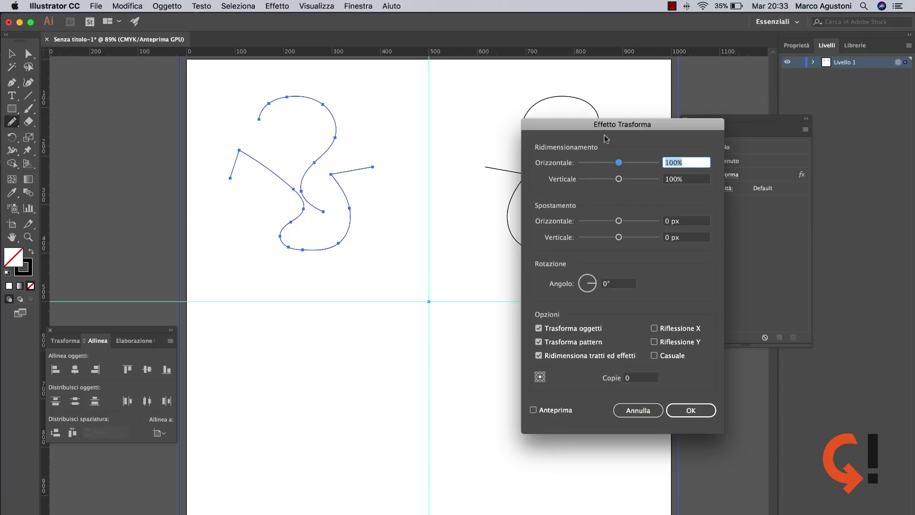
left_click(557, 411)
left_click(635, 379)
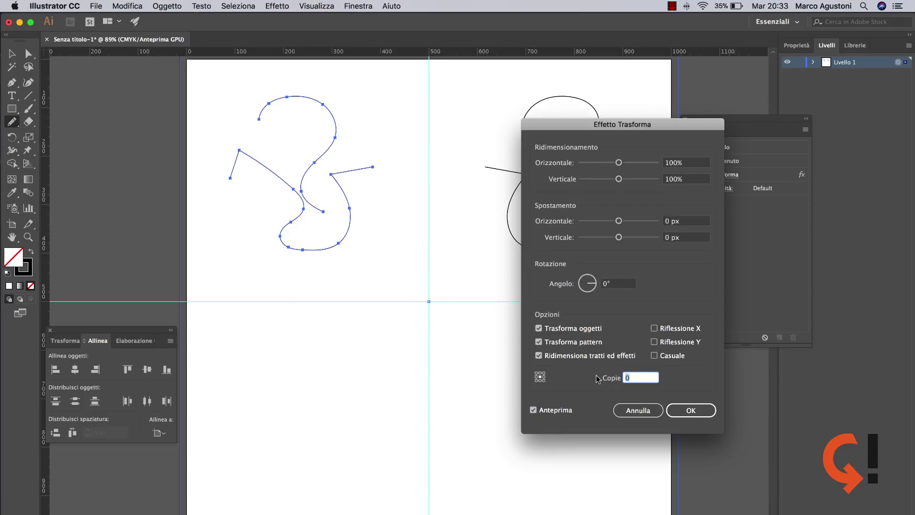
type("1")
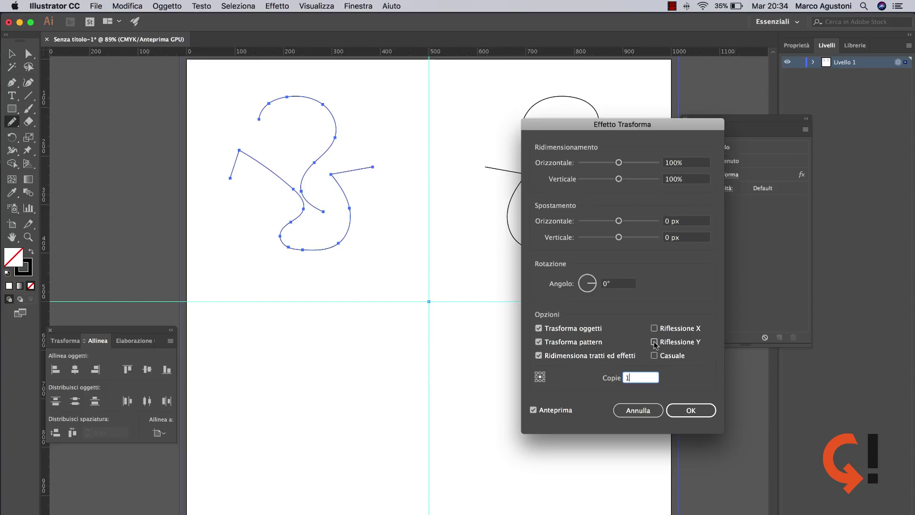
left_click(654, 343)
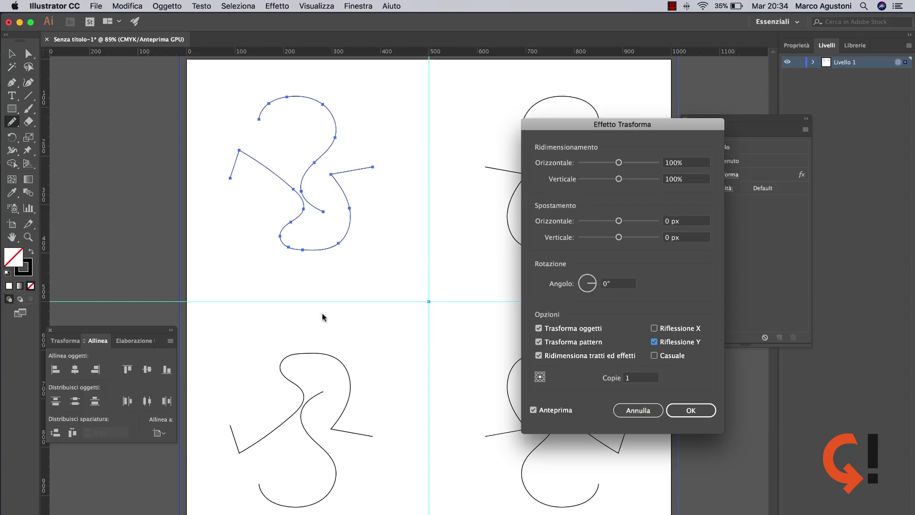
left_click_drag(610, 123, 750, 78)
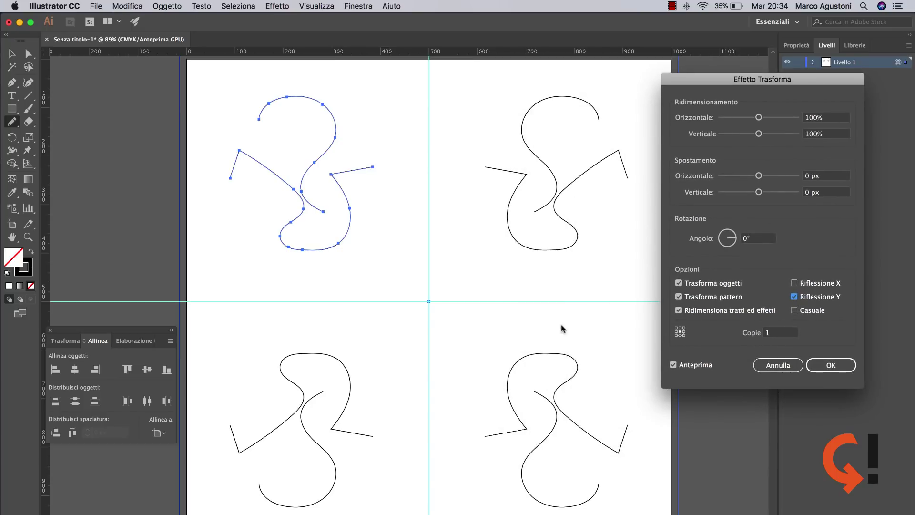
left_click(831, 365)
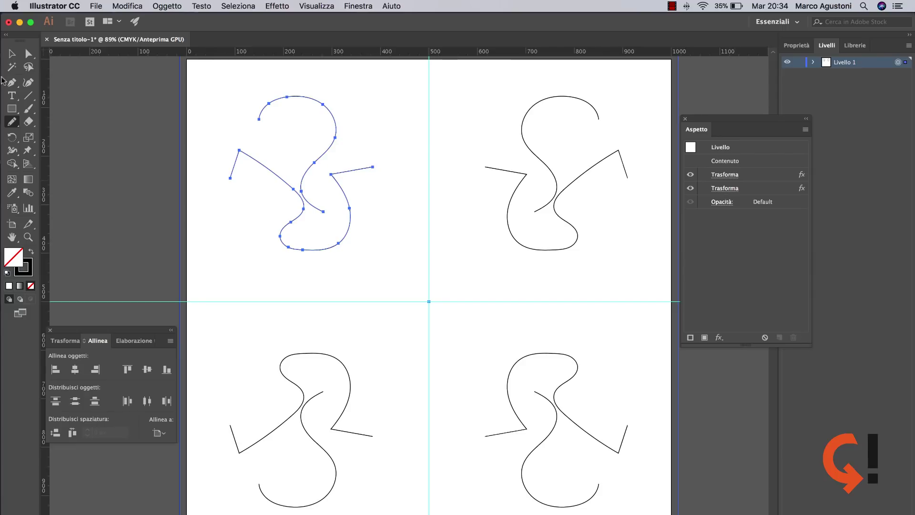
left_click(11, 53)
left_click(143, 129)
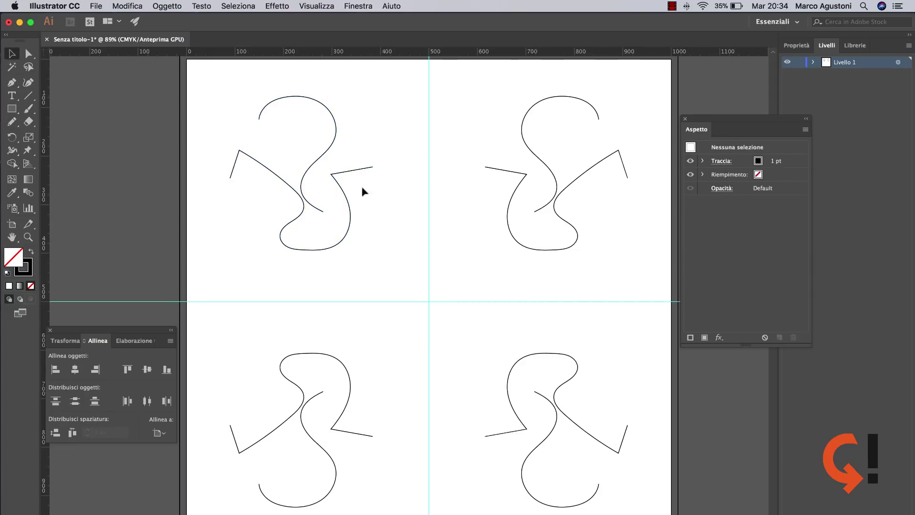
- Marquee-select the test curves and delete them
left_click_drag(224, 80, 396, 262)
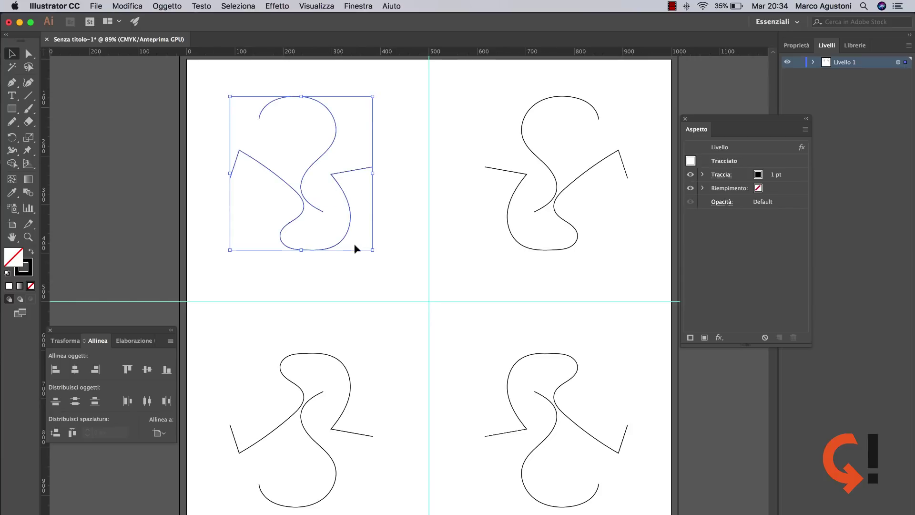
left_click(227, 340)
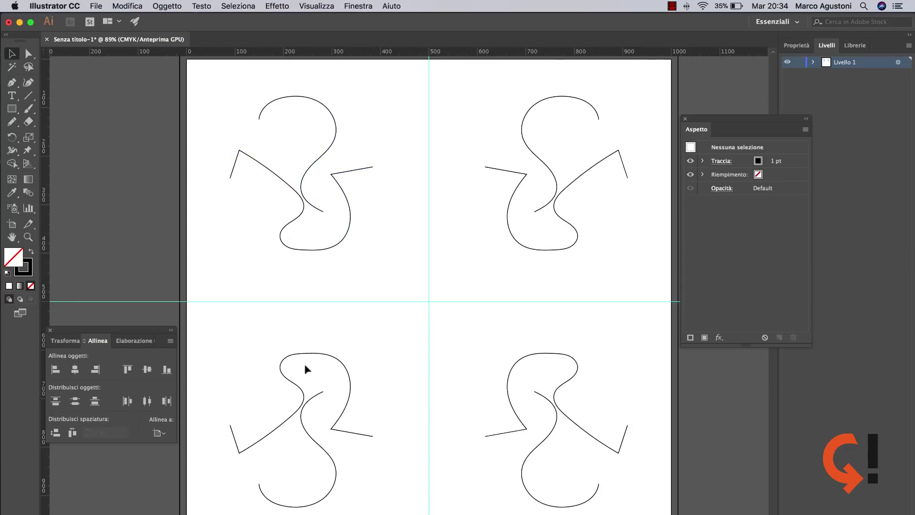
left_click_drag(249, 331, 668, 505)
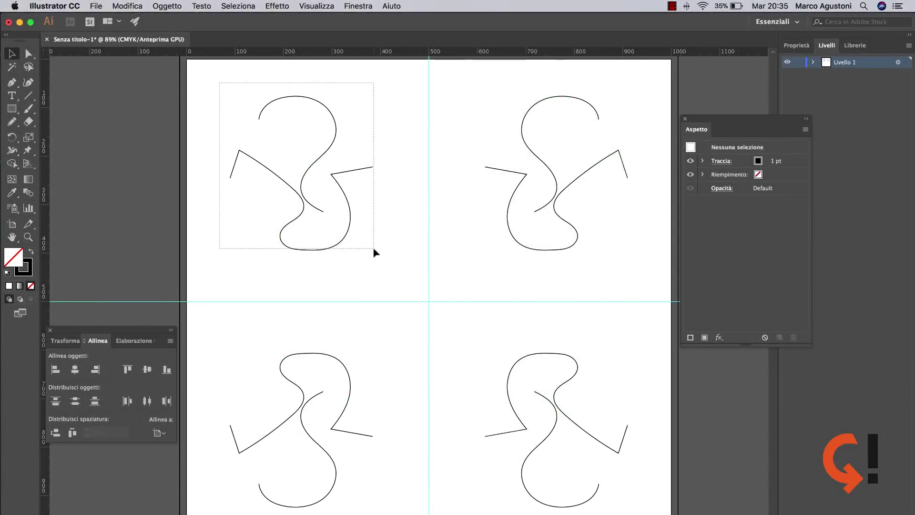
key("Delete")
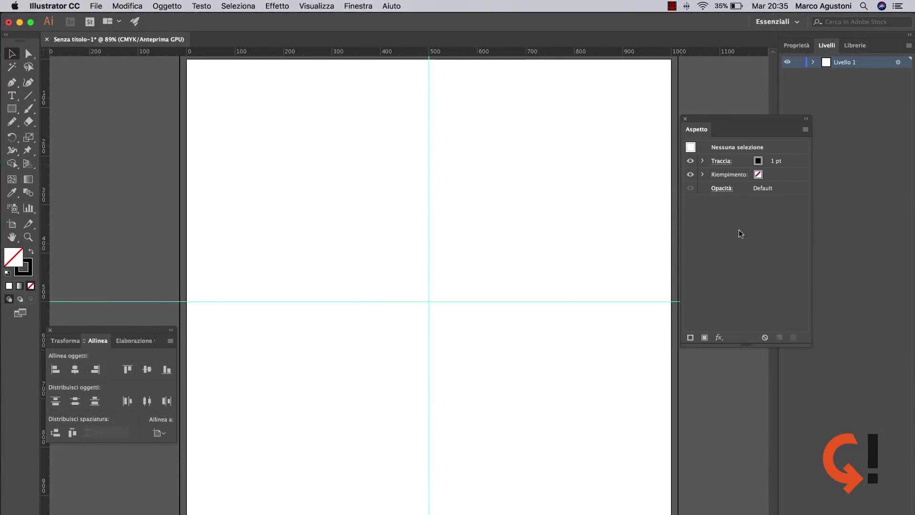
- Add a third Transform effect with 1 copy, Reflect X and a 90° angle
left_click(898, 63)
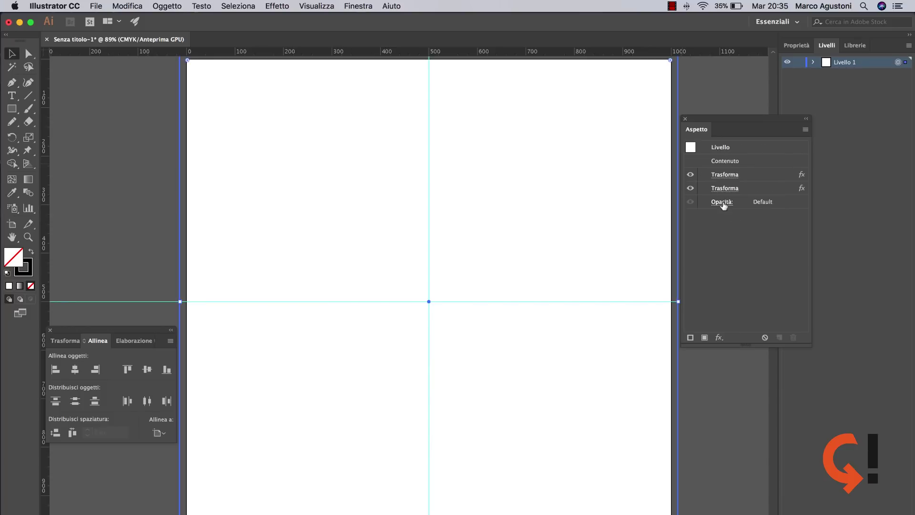
left_click(719, 338)
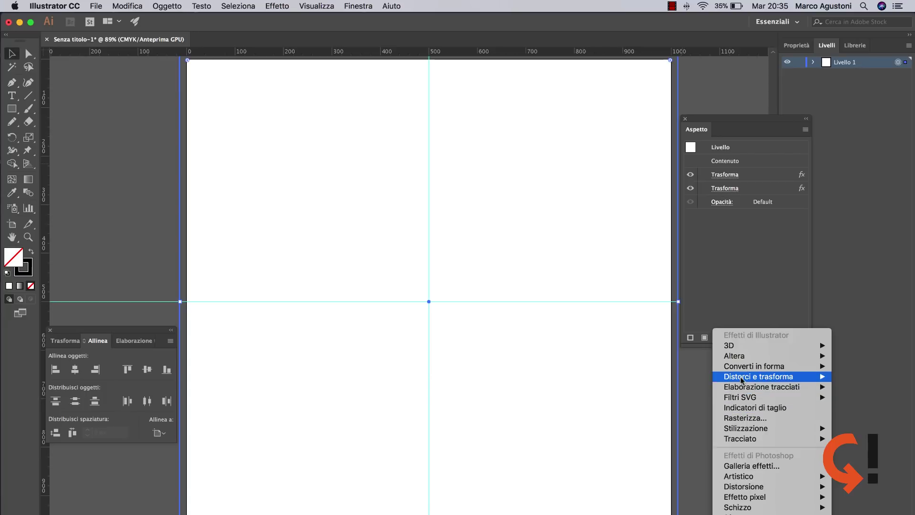
mouse_move(758, 376)
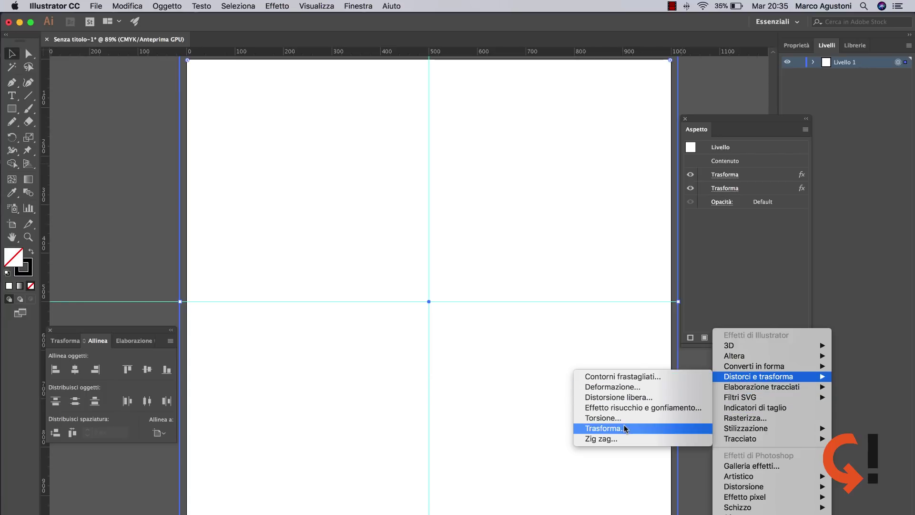
left_click(622, 428)
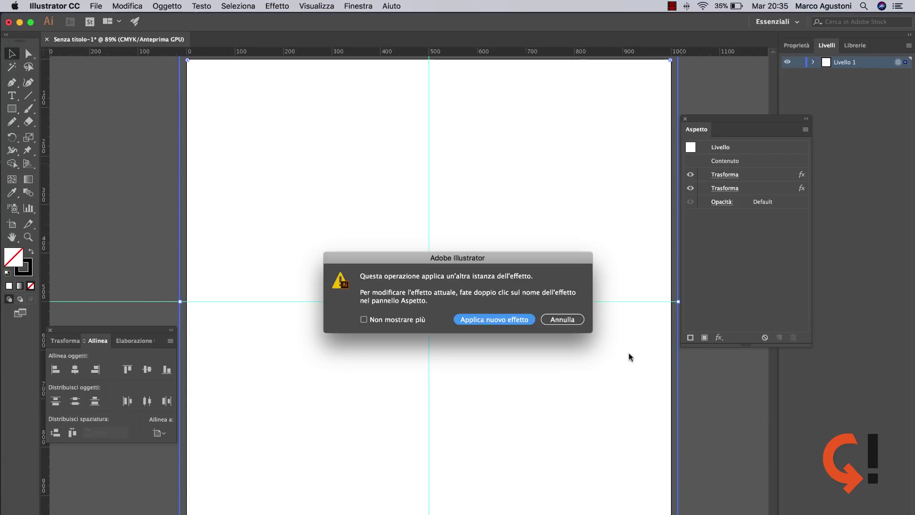
left_click(476, 321)
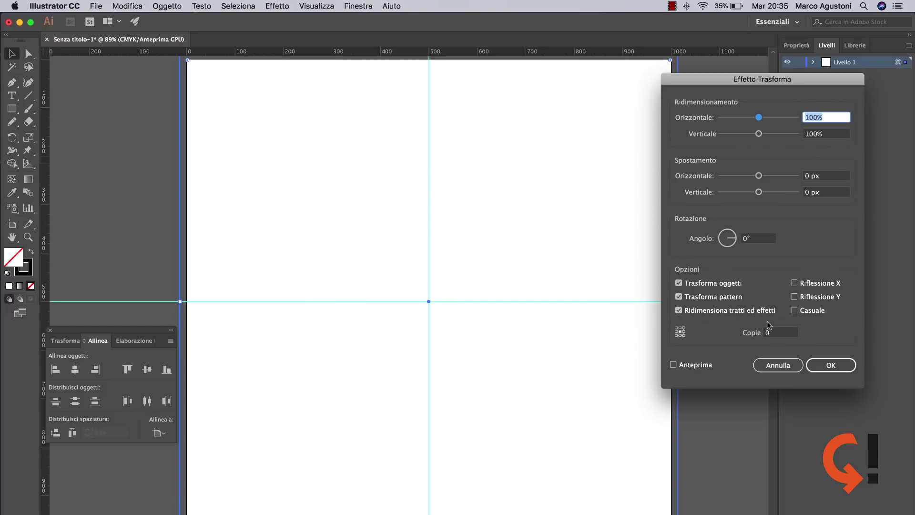
left_click(778, 333)
type("1")
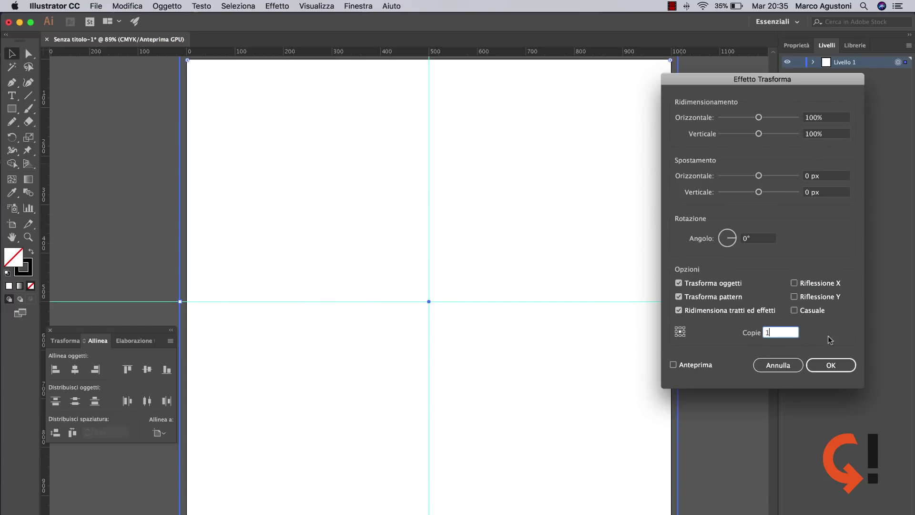
left_click(794, 284)
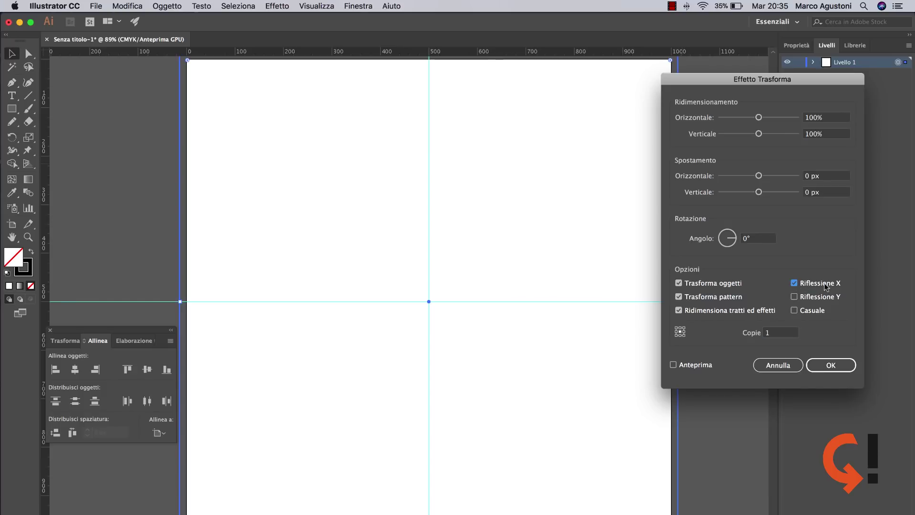
left_click(757, 238)
type("90")
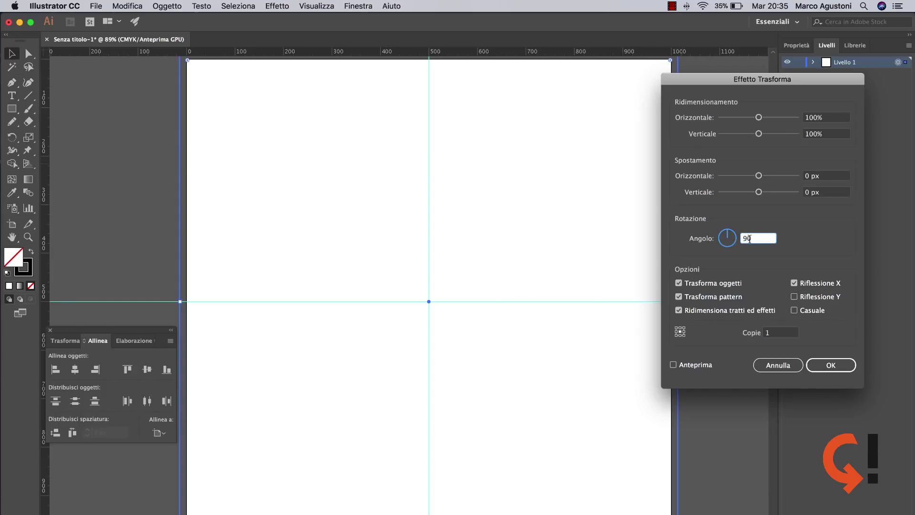
left_click(832, 365)
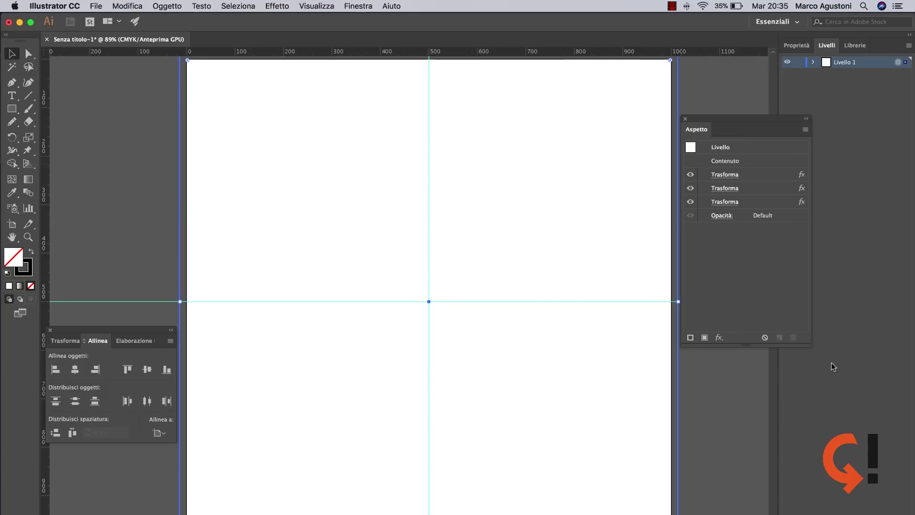
- Draw a wavy Pencil stroke near the top of the page, then deselect it
left_click(12, 121)
left_click_drag(279, 117, 352, 163)
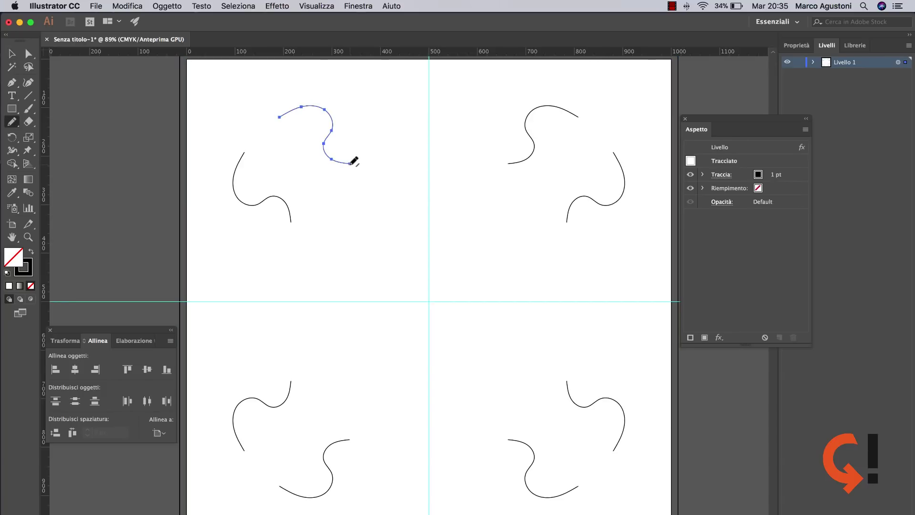
key("v")
left_click(302, 243)
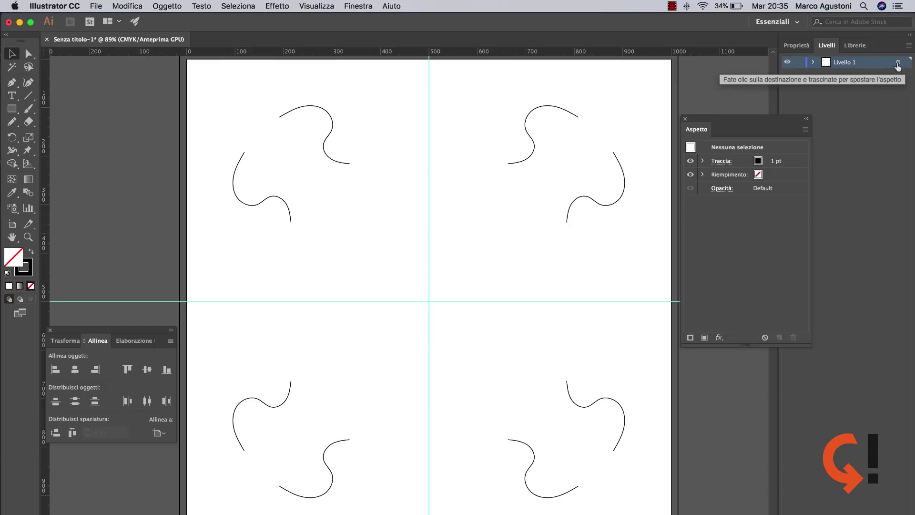
- Add a Transform effect to Livello 1 with 1 copy, Reflect X and 45° angle
left_click(898, 63)
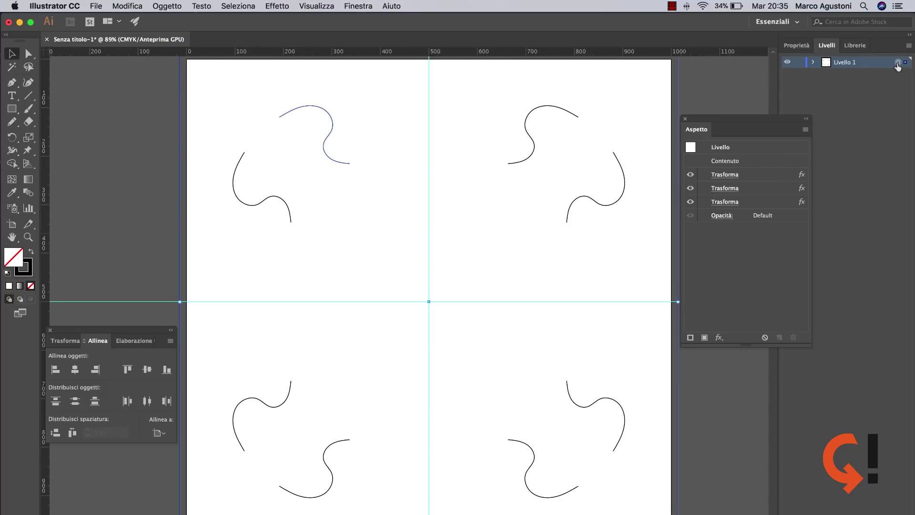
left_click(719, 337)
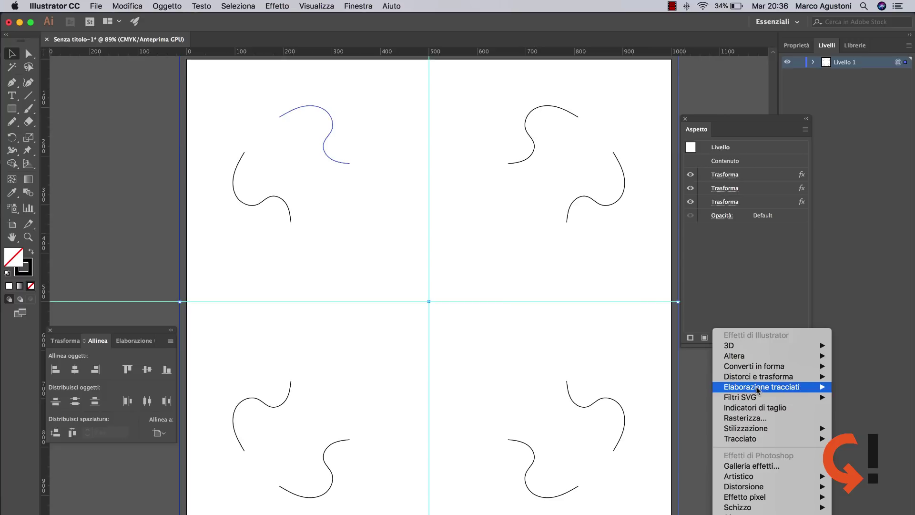
mouse_move(758, 376)
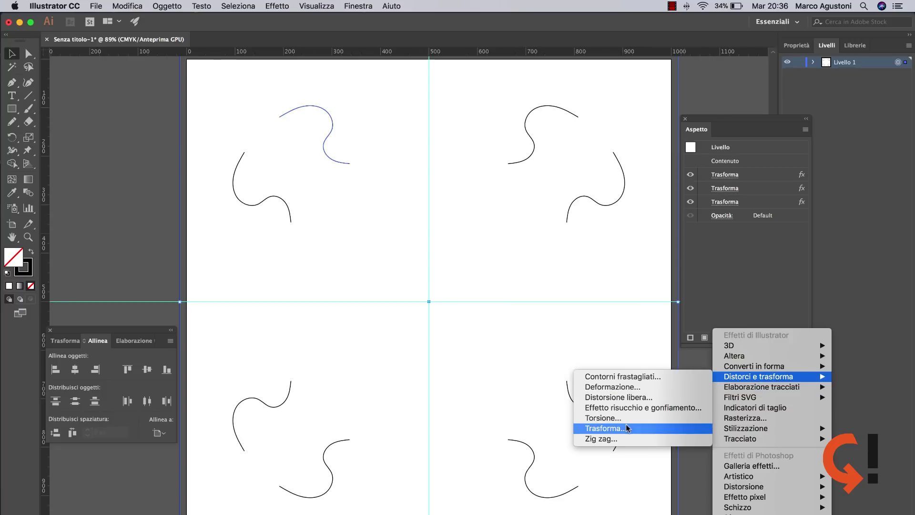
left_click(626, 428)
key("Return")
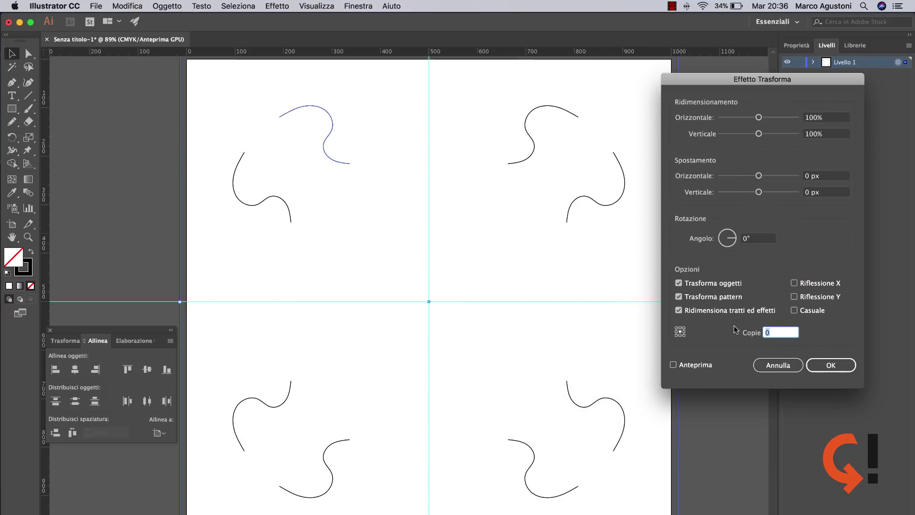
type("1")
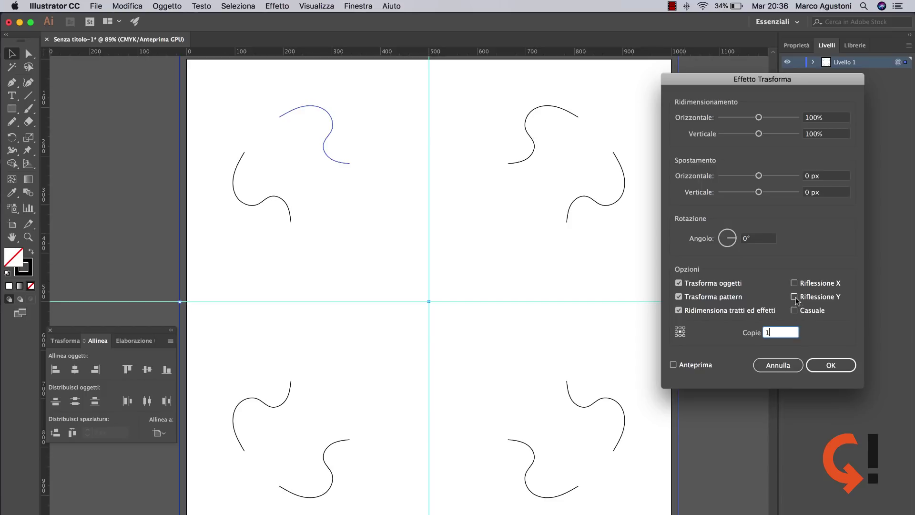
left_click(794, 283)
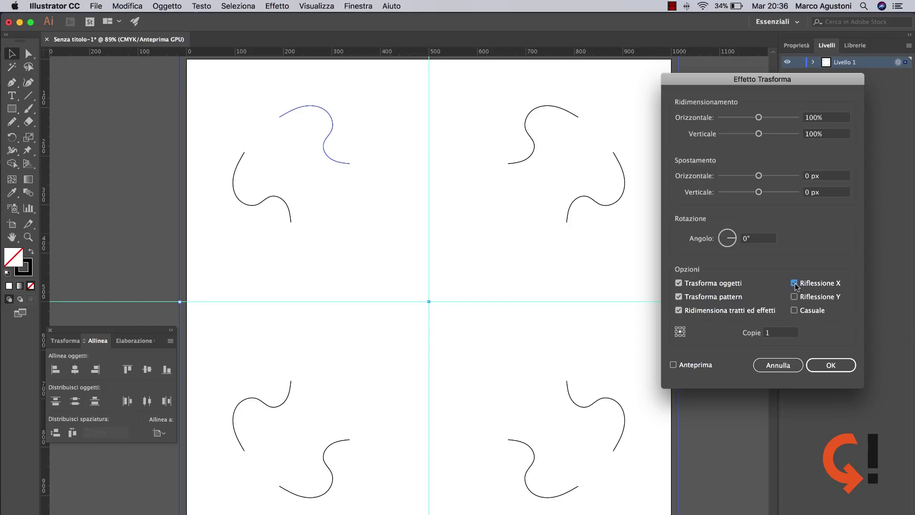
left_click(757, 238)
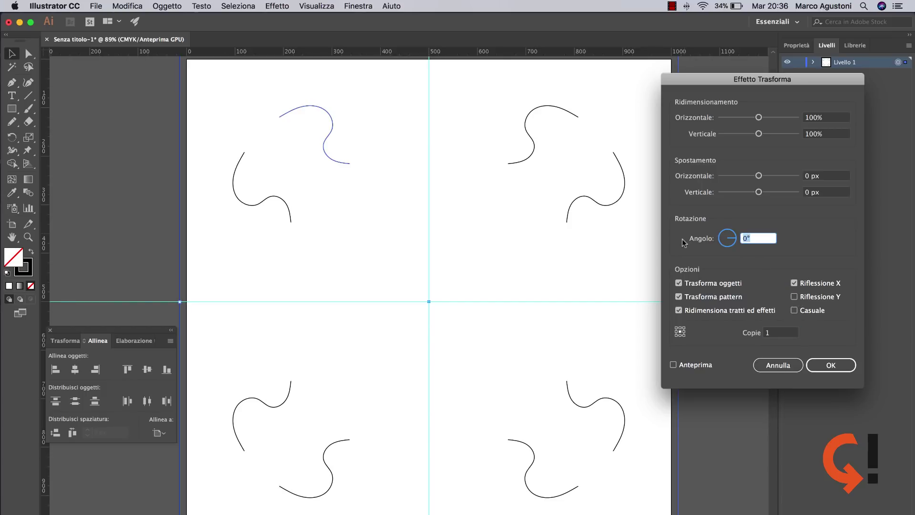
type("45")
left_click(820, 361)
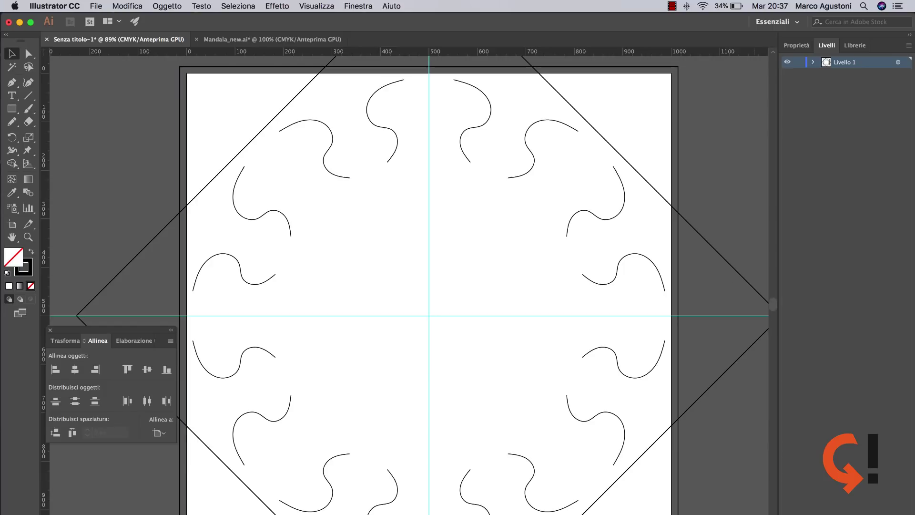
- Add a new layer below Livello 1 and draw a diagonal from the top-right corner
key("super+l")
left_click_drag(840, 71, 844, 78)
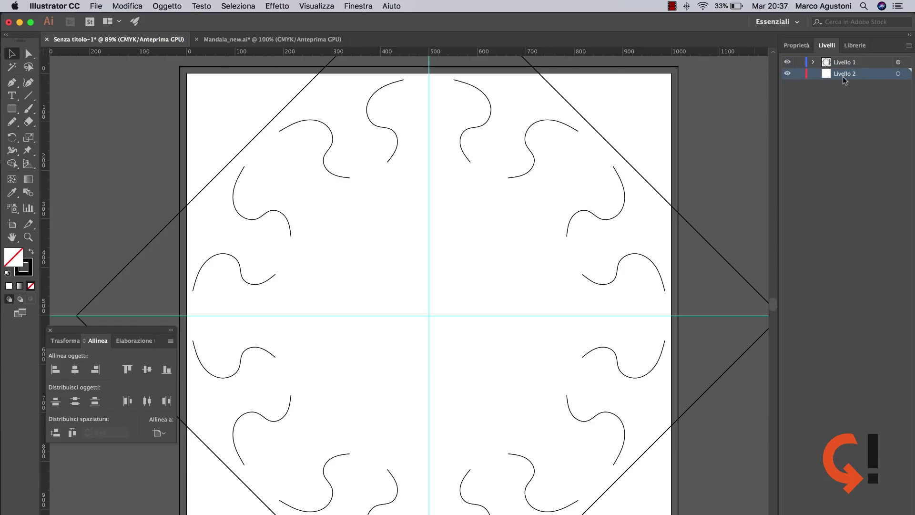
left_click(28, 95)
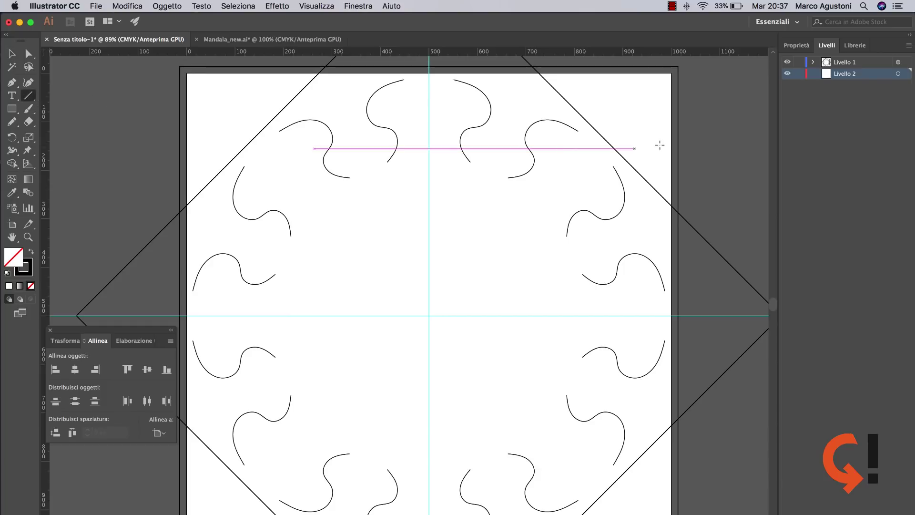
mouse_move(671, 74)
left_mouse_down()
mouse_move(569, 185)
mouse_move(187, 449)
left_mouse_up()
- Draw the top-left diagonal plus vertical and horizontal lines along the centre guides
scroll(188, 449, "up", 5)
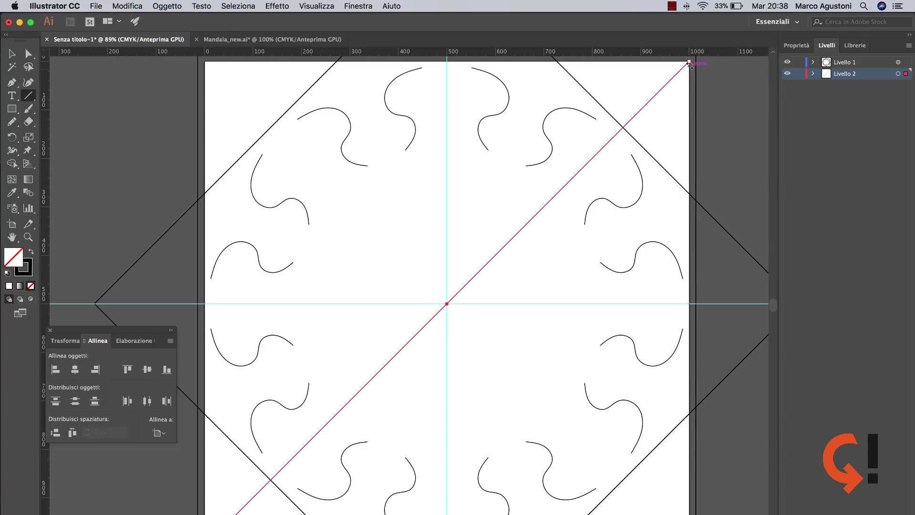
mouse_move(205, 61)
left_mouse_down()
mouse_move(617, 435)
mouse_move(658, 514)
left_mouse_up()
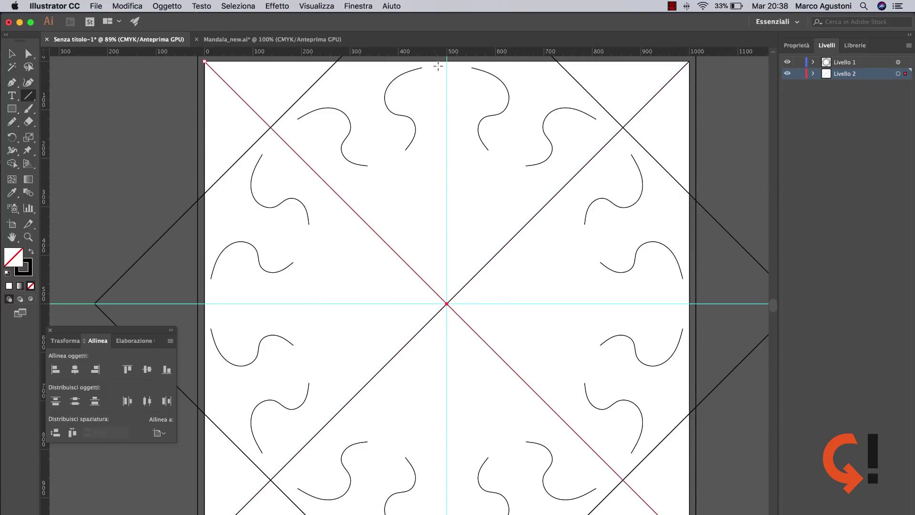
left_click_drag(446, 60, 496, 514)
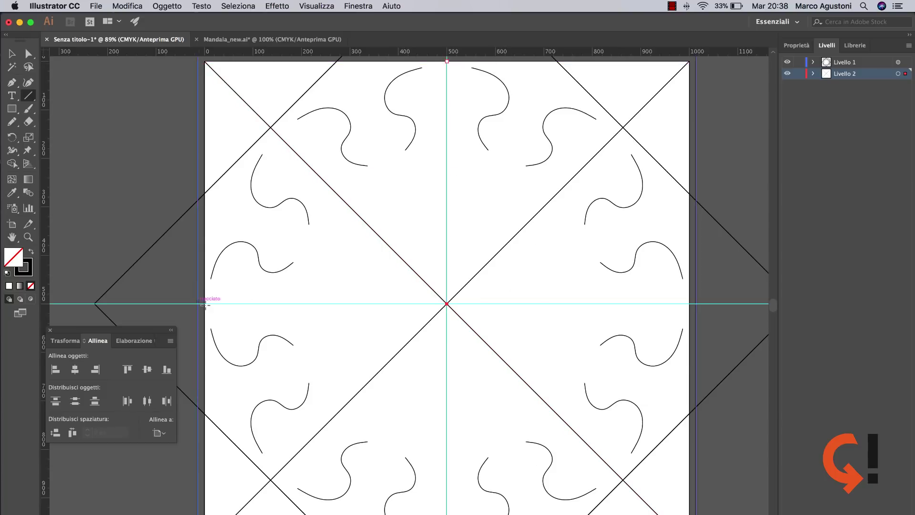
mouse_move(205, 304)
left_mouse_down()
mouse_move(672, 312)
mouse_move(689, 304)
left_mouse_up()
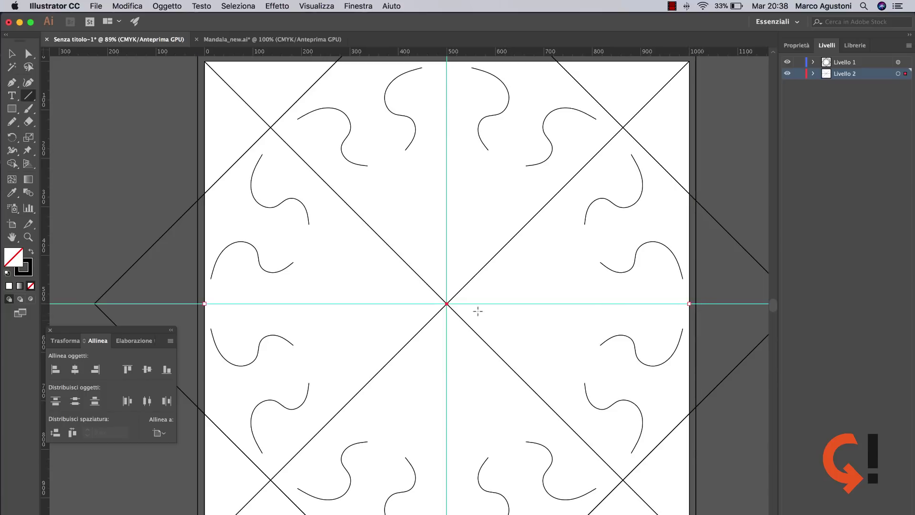
key("v")
left_click(82, 156)
- Draw a line from the right-edge intersection and drag its free end onto the left-edge point
left_click_drag(496, 186, 454, 188)
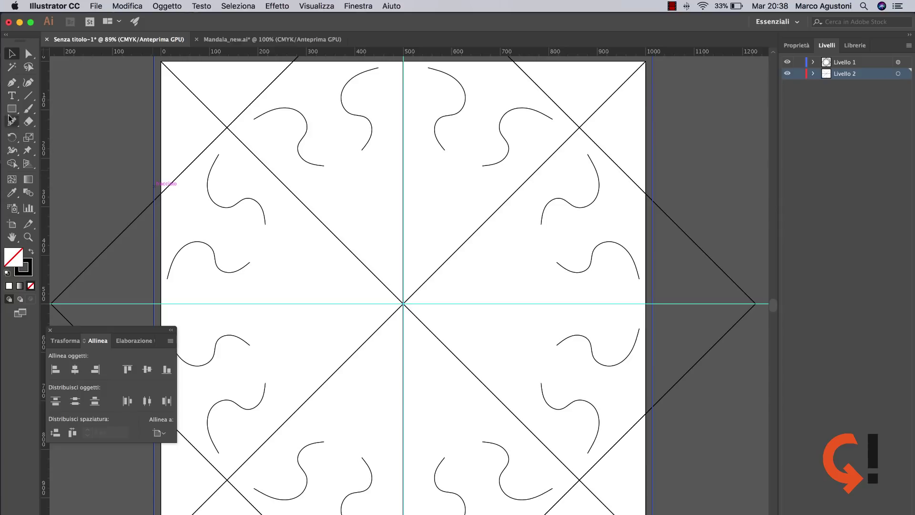
left_click(28, 95)
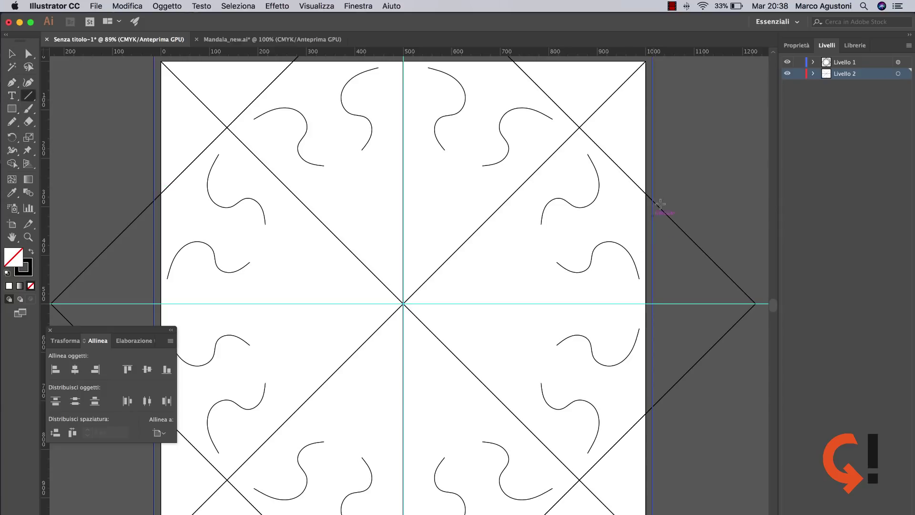
key("super+plus")
key("super+plus")
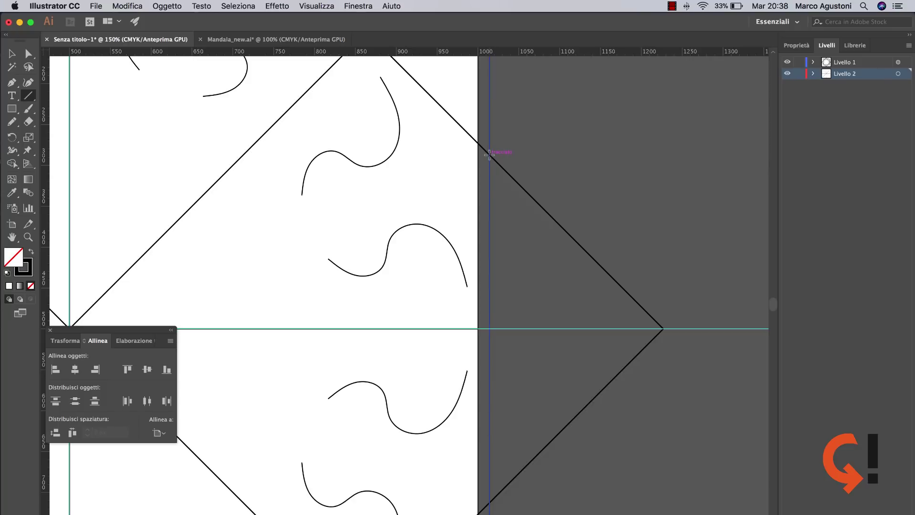
mouse_move(490, 155)
left_mouse_down()
mouse_move(174, 288)
mouse_move(441, 194)
left_mouse_up()
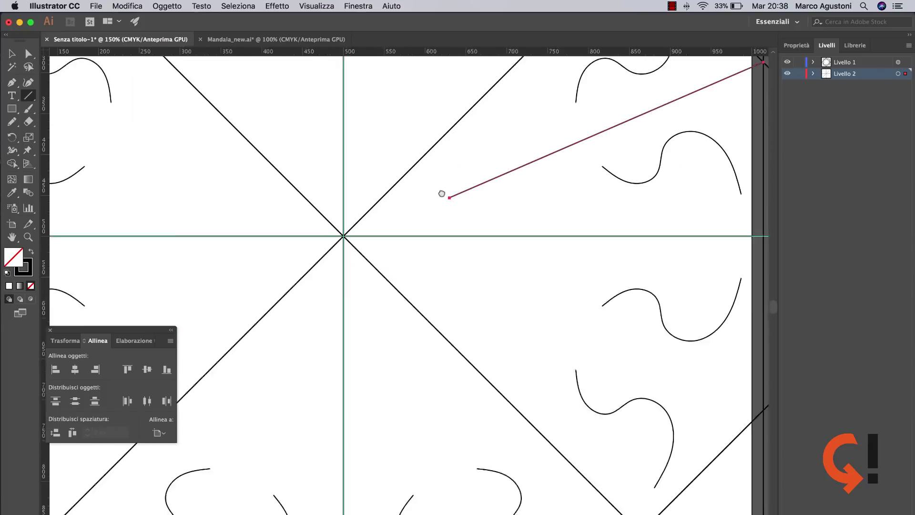
left_click(28, 54)
left_click_drag(153, 167, 544, 176)
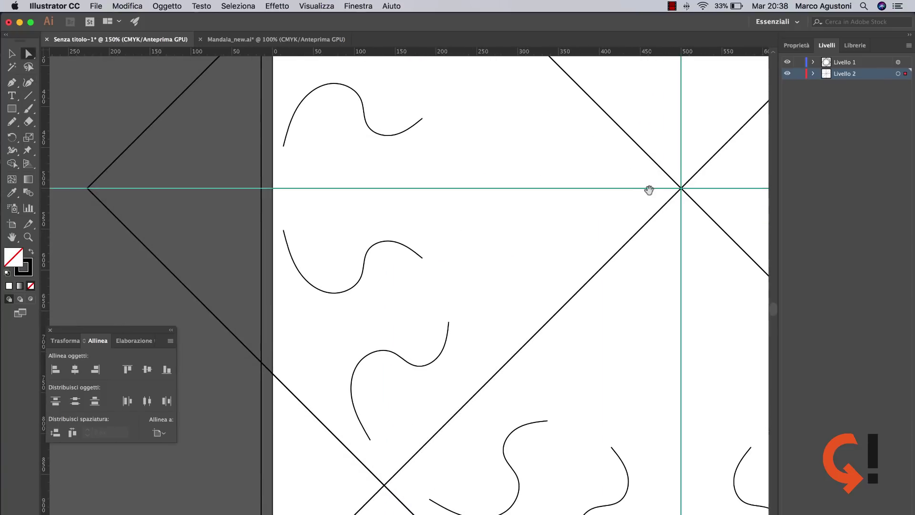
left_click_drag(649, 189, 527, 192)
left_click_drag(665, 150, 312, 288)
left_click_drag(306, 322, 474, 243)
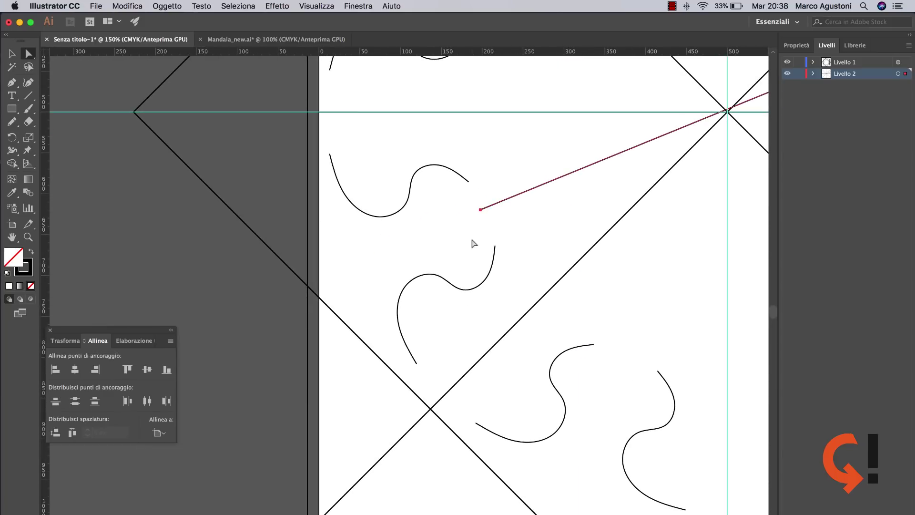
left_click_drag(480, 209, 307, 285)
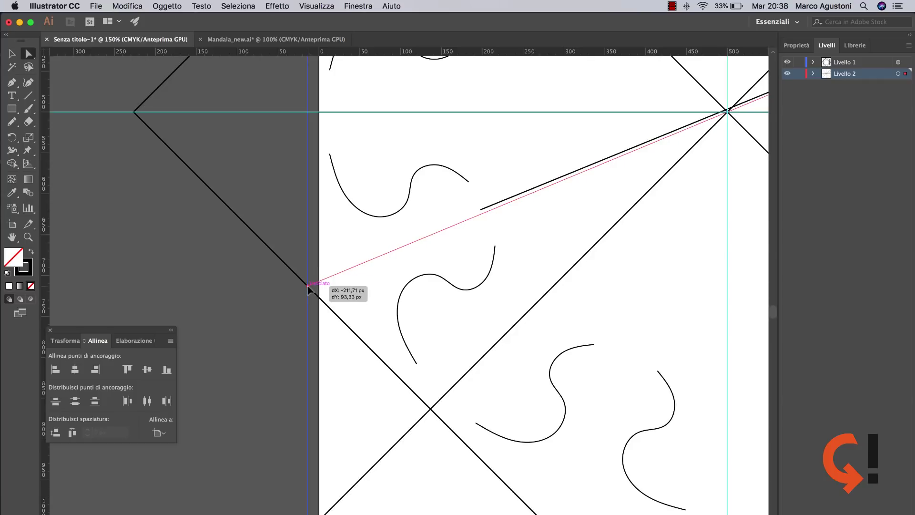
left_click_drag(307, 285, 307, 285)
- Copy the shallow line and paste a copy in place
key("super+minus")
key("super+minus")
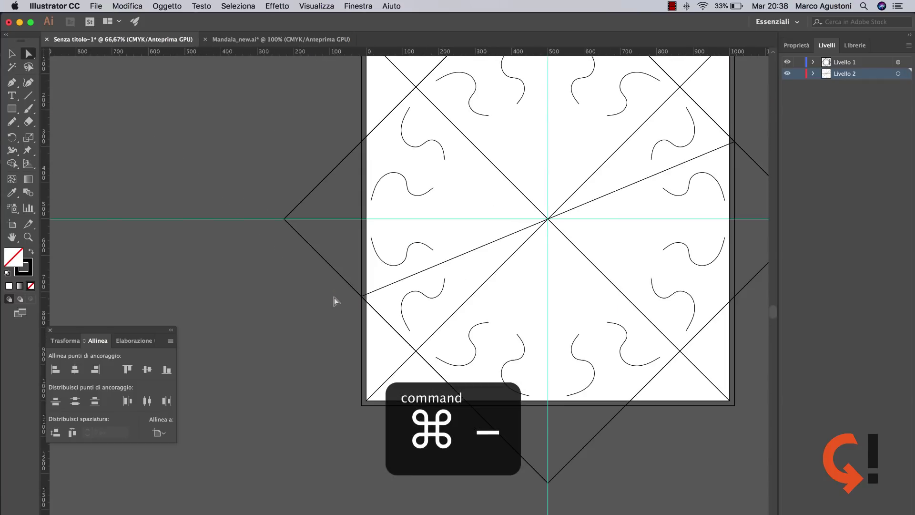
scroll(365, 218, "right", 5)
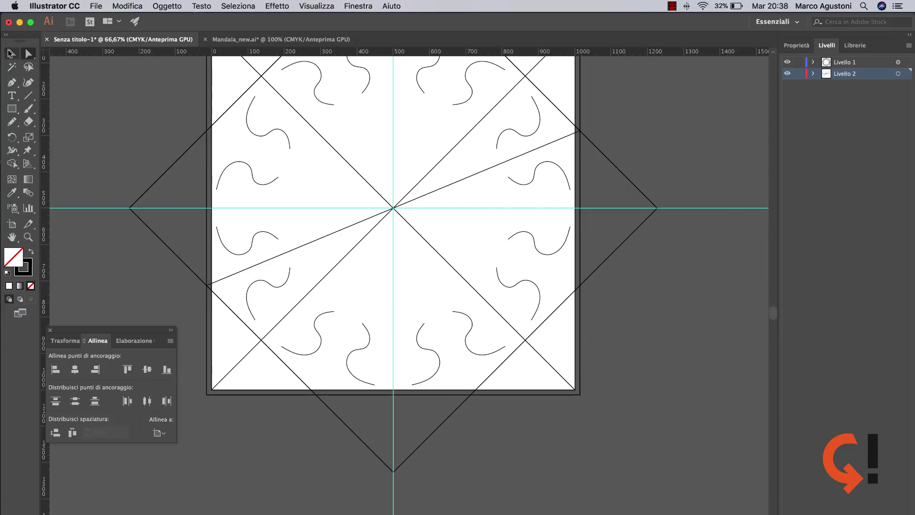
left_click(11, 54)
left_click(315, 241)
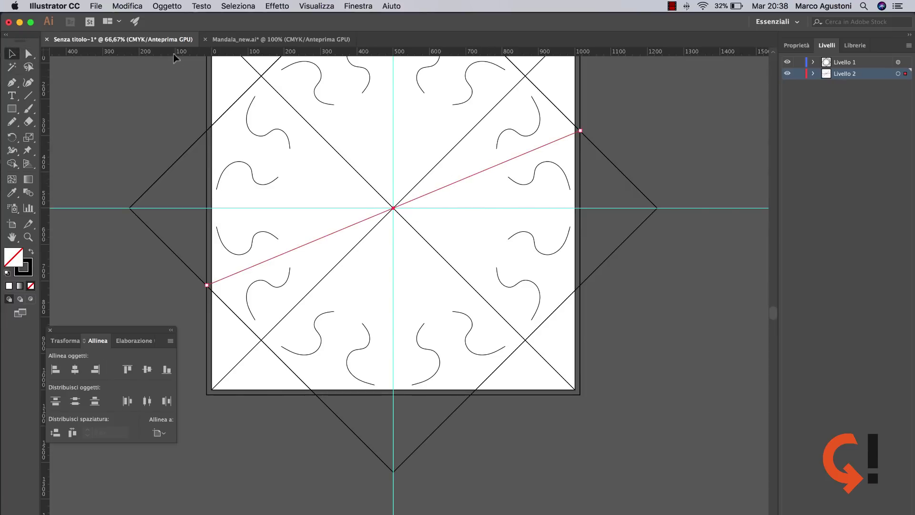
left_click(127, 6)
left_click(142, 56)
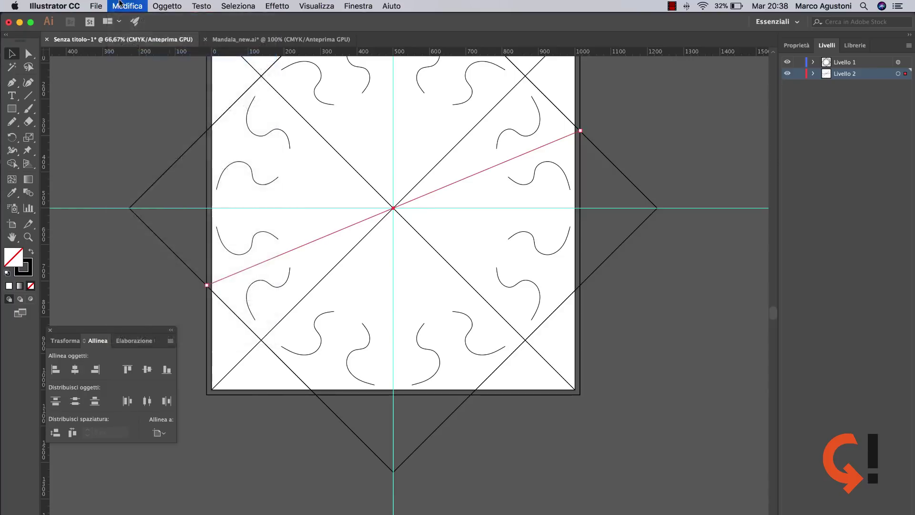
left_click(127, 5)
left_click(177, 98)
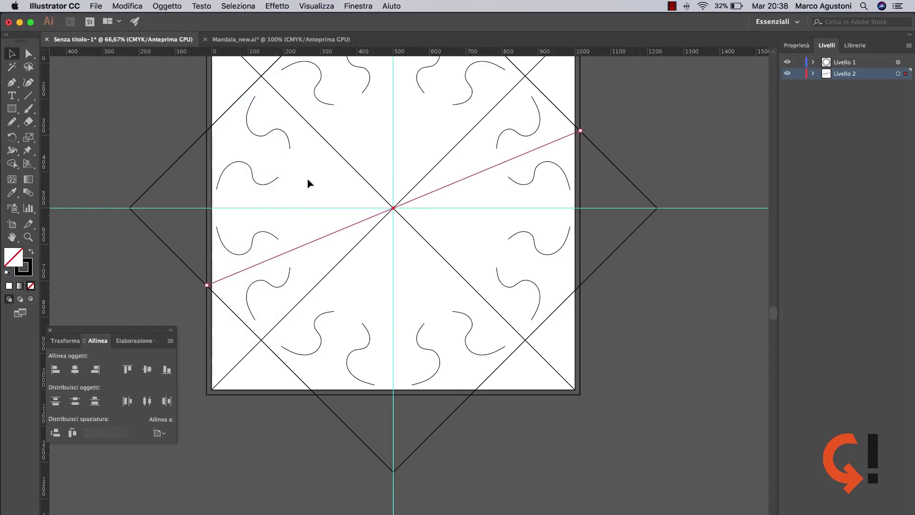
- Reflect the pasted line across the horizontal axis, then deselect it
right_click(308, 180)
mouse_move(372, 332)
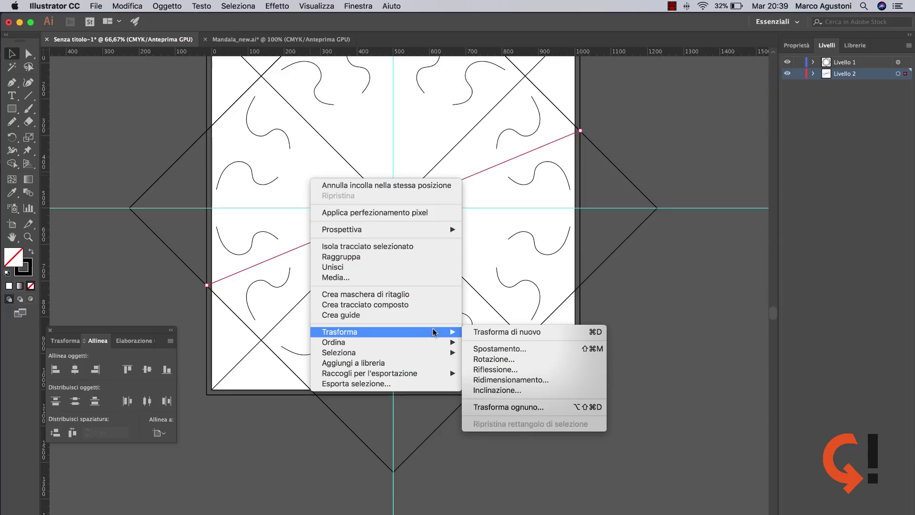
left_click(491, 370)
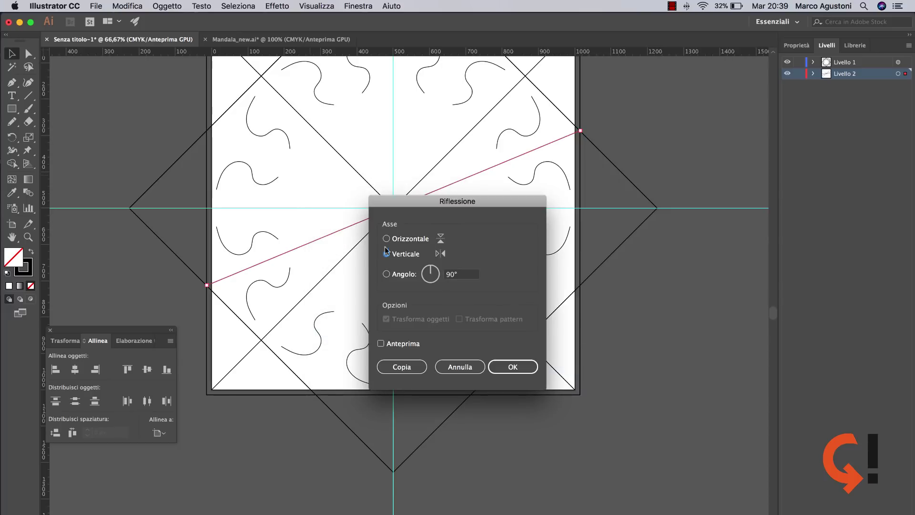
left_click(397, 240)
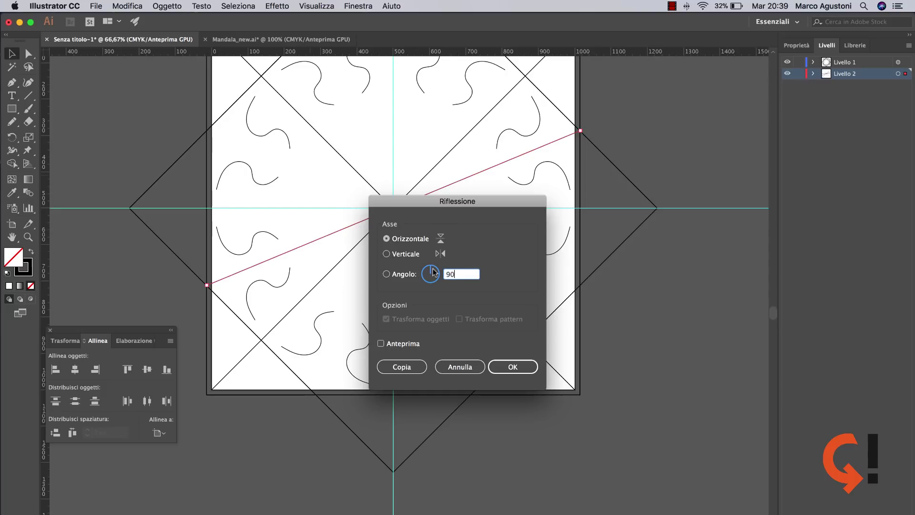
left_click(501, 364)
left_click(677, 343)
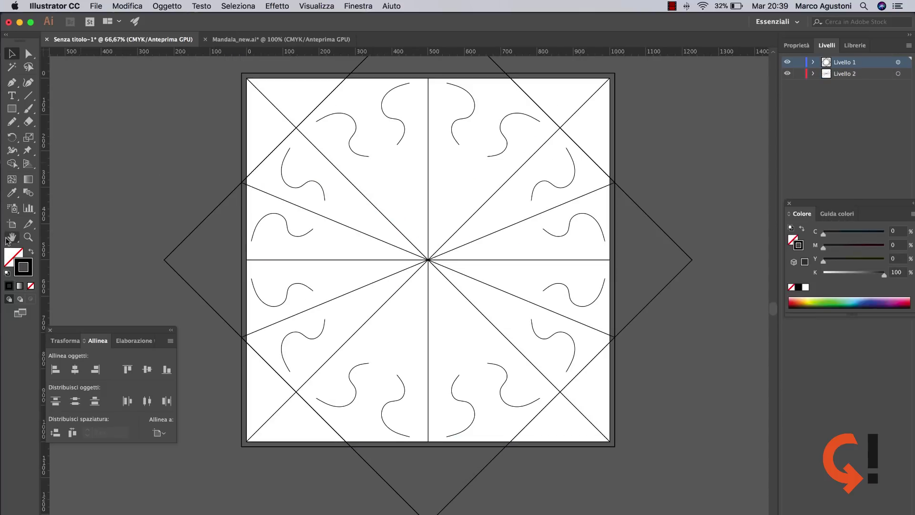
- Draw a steep line through the centre and snap its lower end onto the corner
left_click(28, 237)
left_click_drag(381, 110, 419, 100)
key("ctrl+1")
key("backslash")
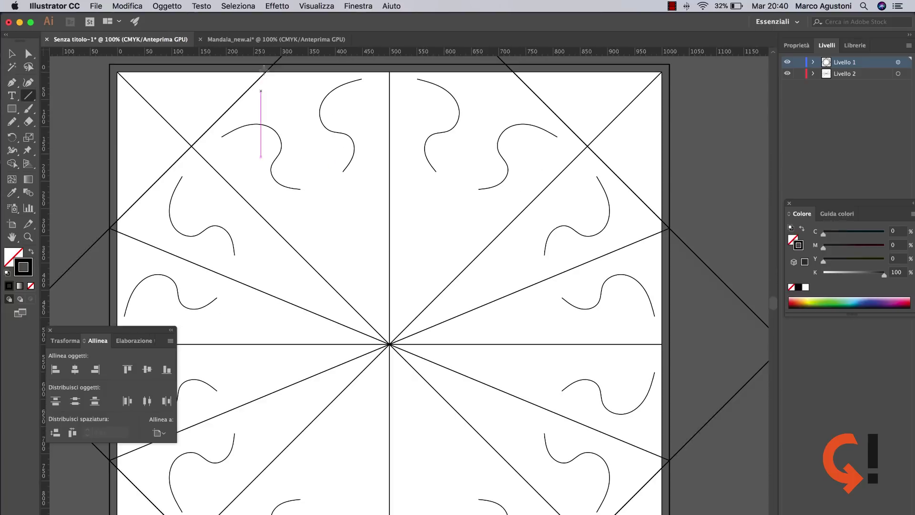
left_click_drag(274, 63, 524, 511)
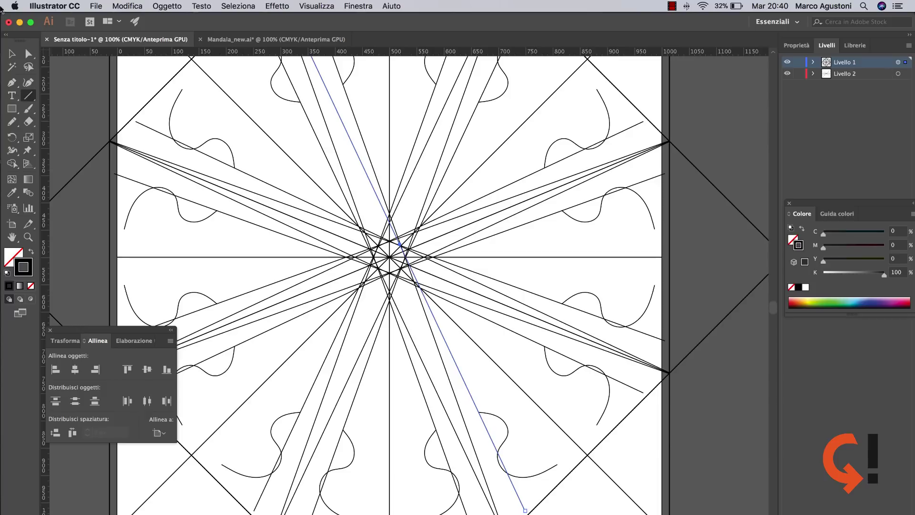
key("a")
scroll(508, 446, "down", 10)
left_click_drag(491, 274, 471, 299)
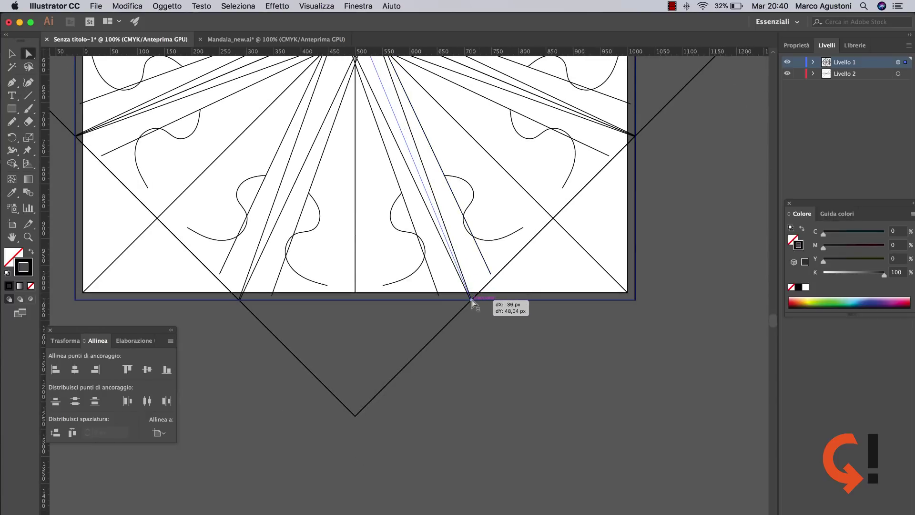
key("super+plus")
key("super+plus")
key("super+plus")
key("super+plus")
key("super+plus")
key("super+plus")
key("super+plus")
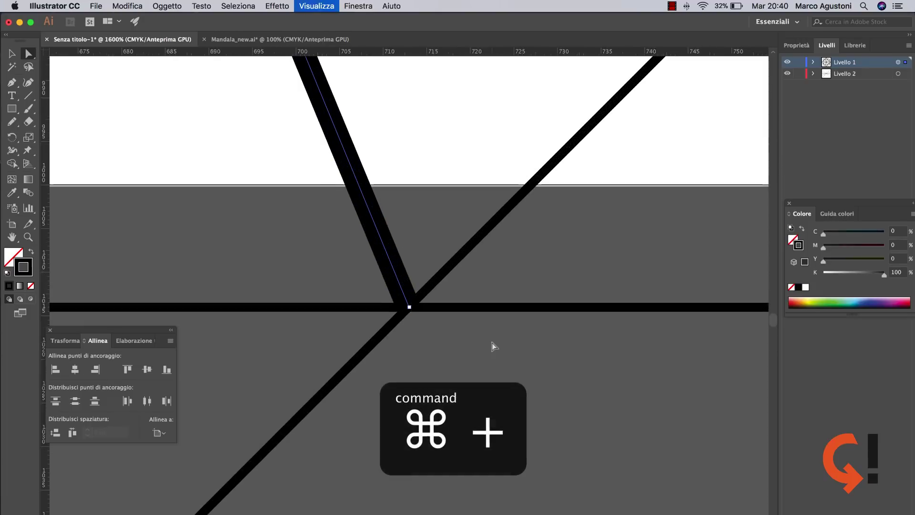
key("super+plus")
left_click_drag(408, 307, 394, 286)
key("super+minus")
key("super+minus")
key("super+minus")
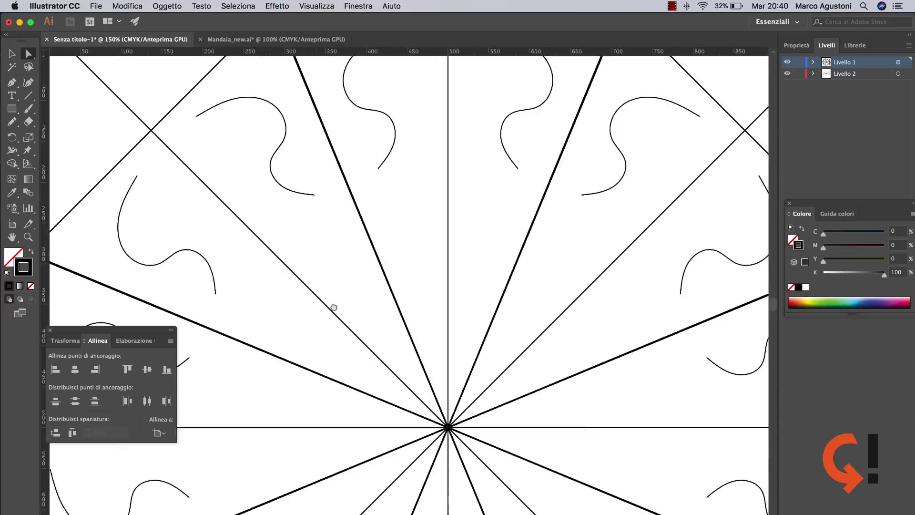
key("super+minus")
- Snap the diagonal's top anchor onto the centre point
key("z")
left_click_drag(332, 234, 482, 172)
key("a")
left_click(404, 176)
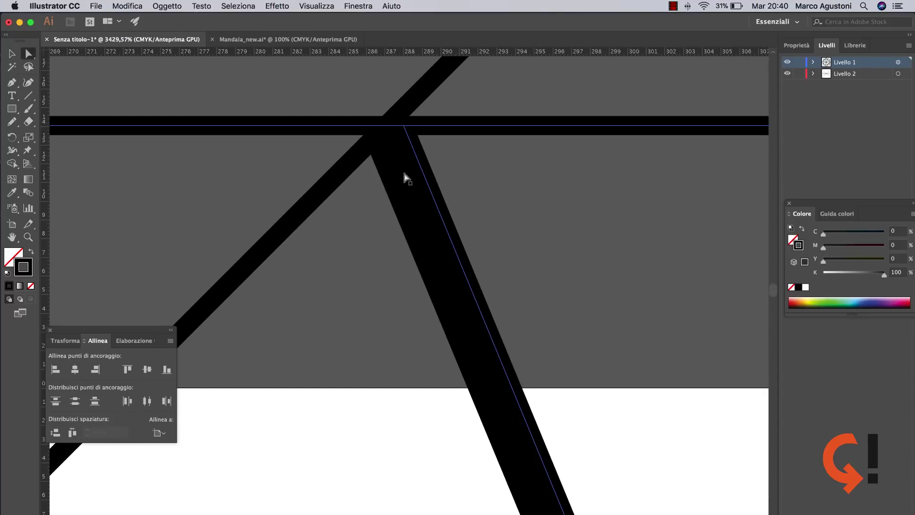
left_click(420, 160)
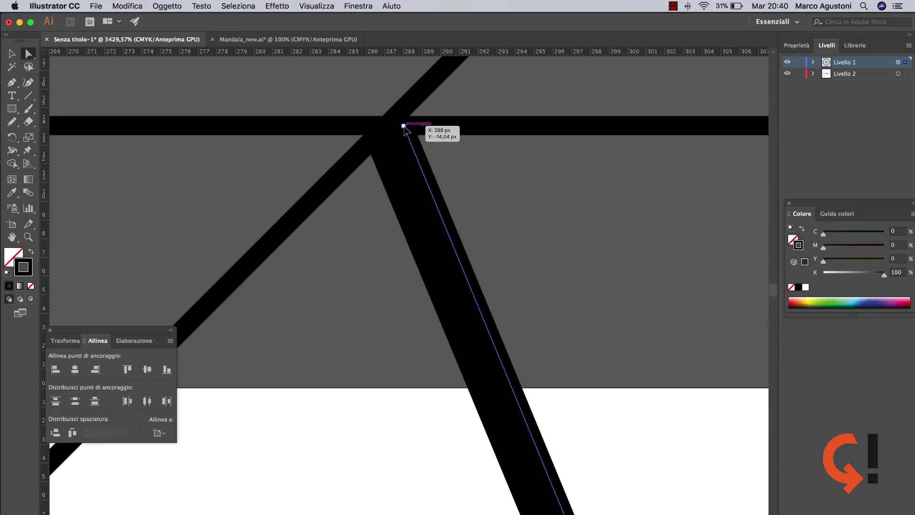
left_click_drag(404, 126, 385, 126)
- Select the diamond frame outline and set its stroke to None
scroll(479, 216, "down", 10)
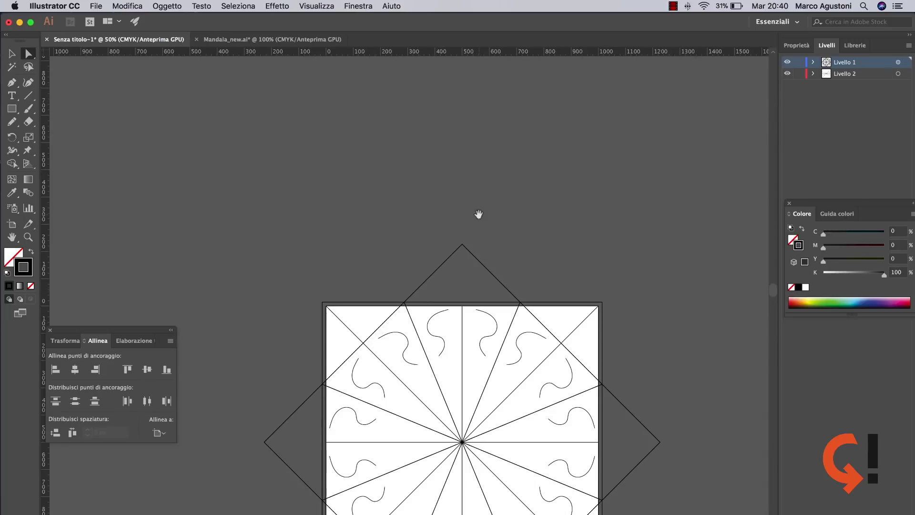
scroll(410, 153, "down", 3)
left_click(12, 52)
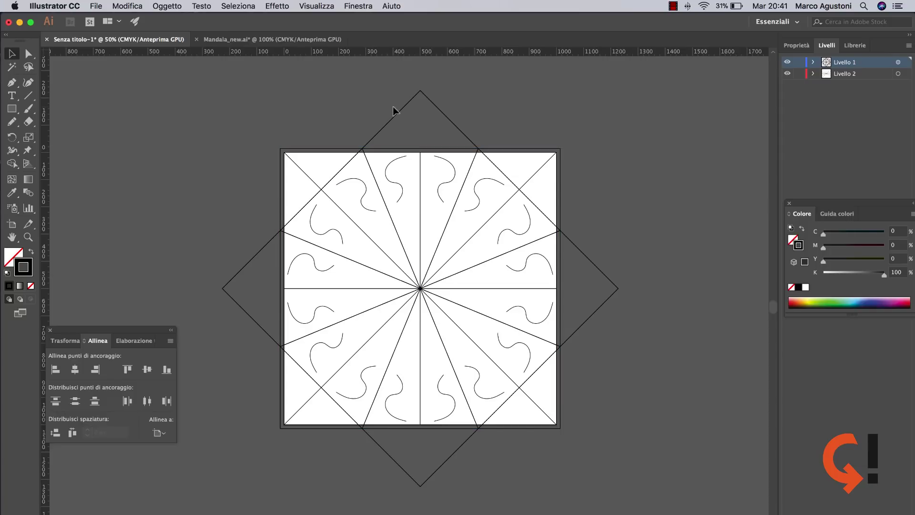
left_click(540, 148)
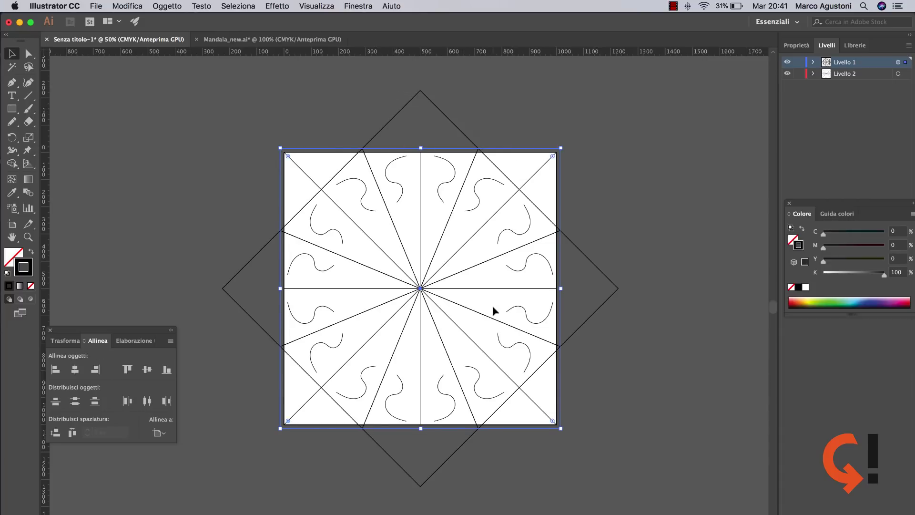
left_click(30, 286)
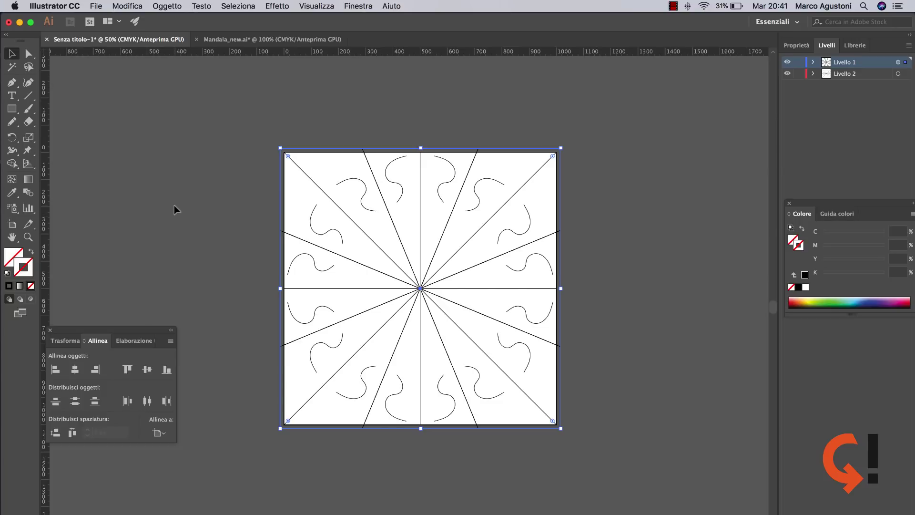
left_click(161, 232)
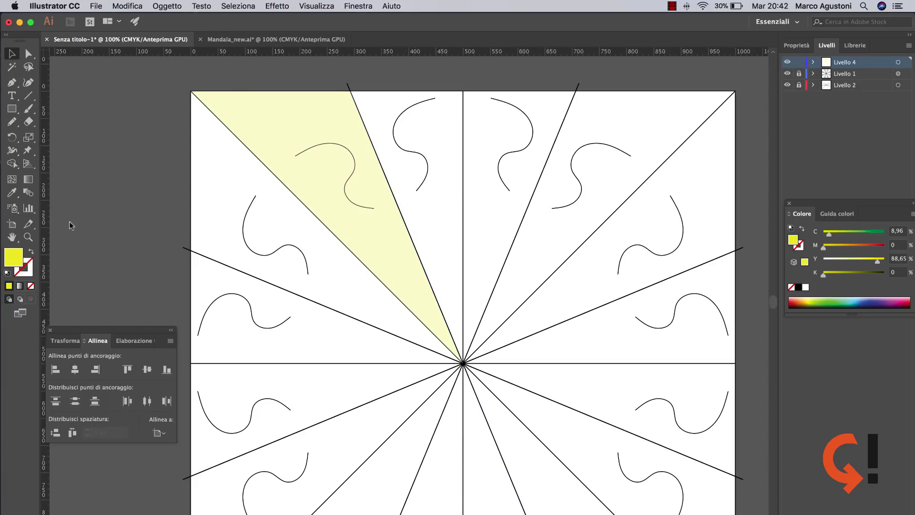
- Zoom out to the whole square and add a new empty layer, Livello 5, on top
key("super+minus")
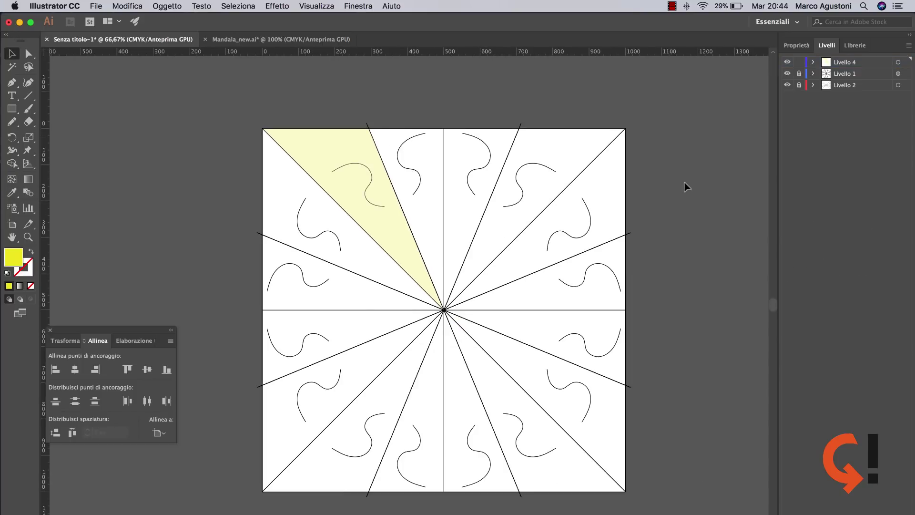
scroll(547, 172, "right", 2)
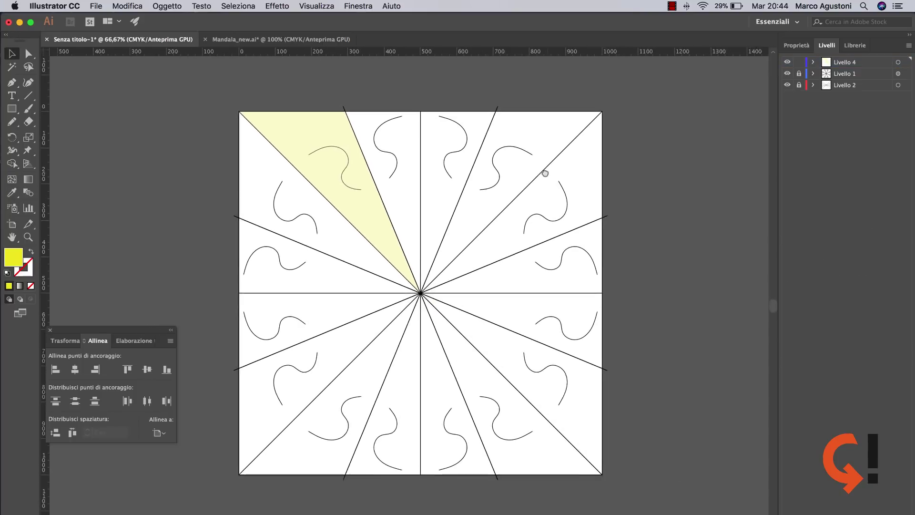
scroll(546, 176, "down", 2)
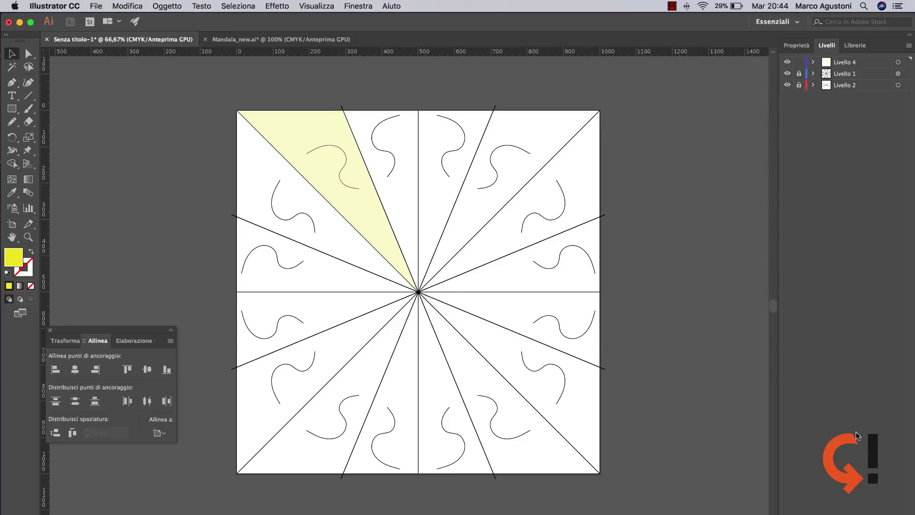
key("super+l")
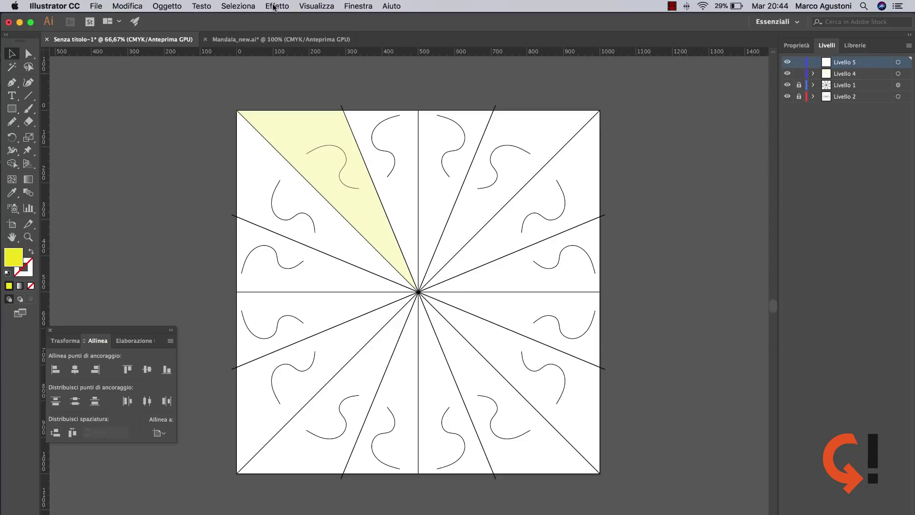
- Place mandala.jpg, move its layer to the bottom and scale it to fit the artboard
left_click(96, 7)
left_click(119, 165)
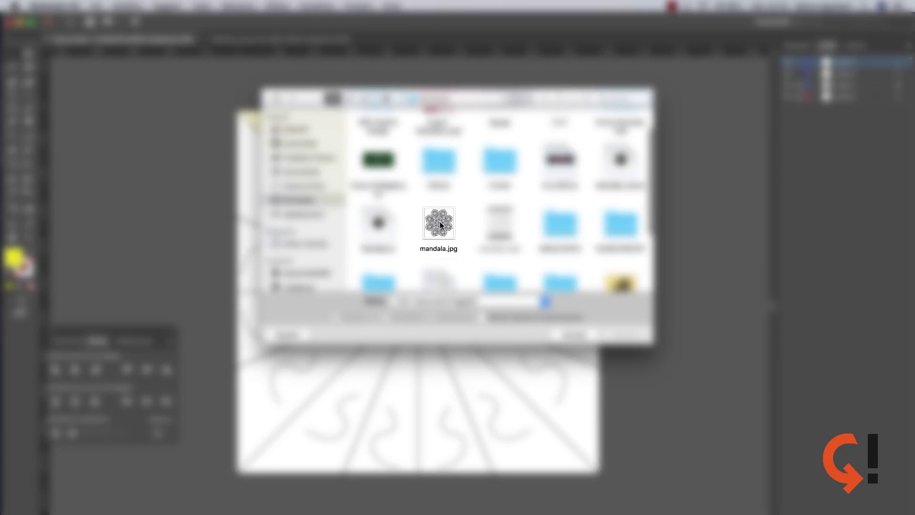
left_click(441, 225)
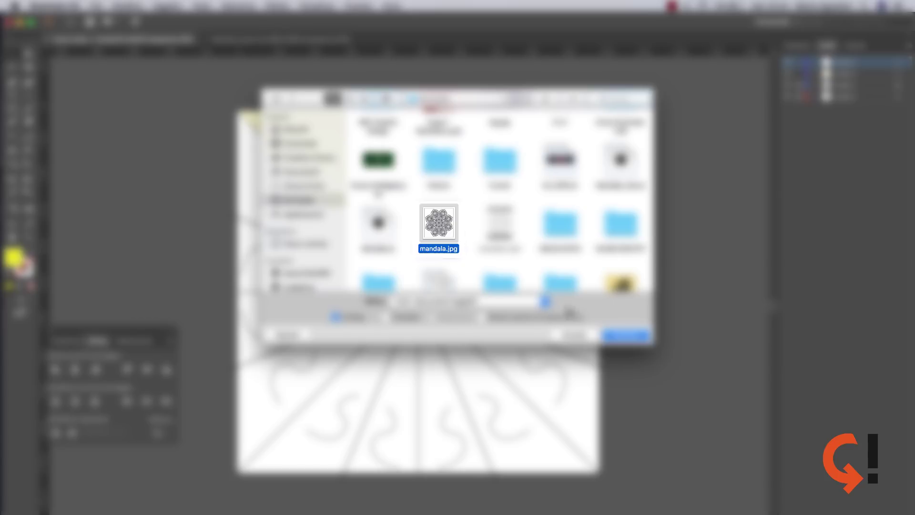
left_click(626, 335)
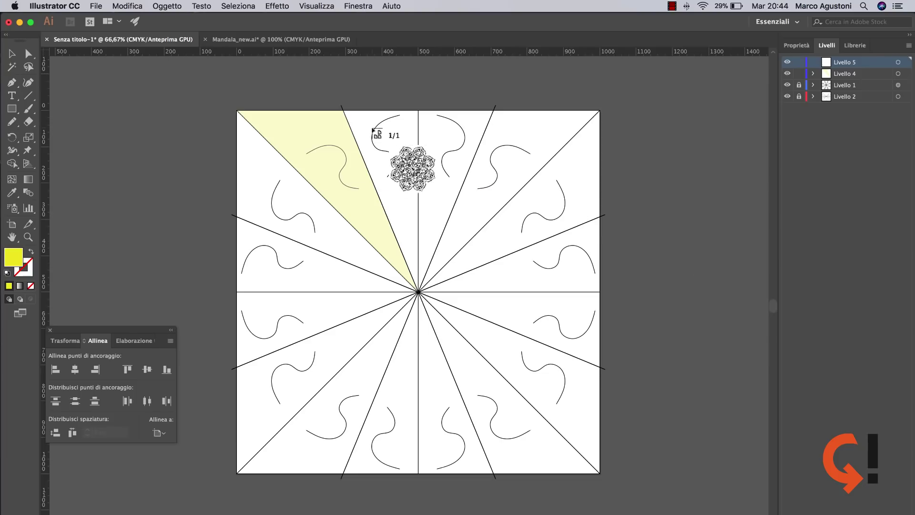
left_click(372, 128)
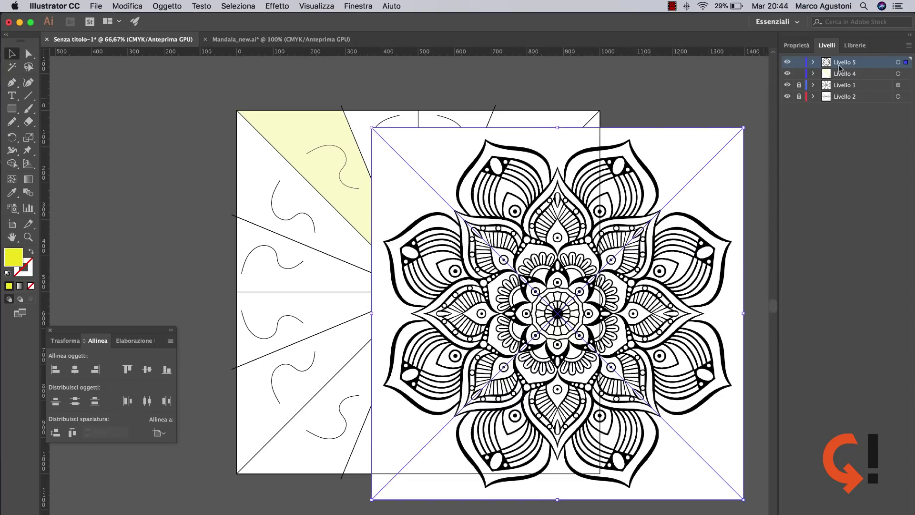
left_click_drag(853, 105, 852, 103)
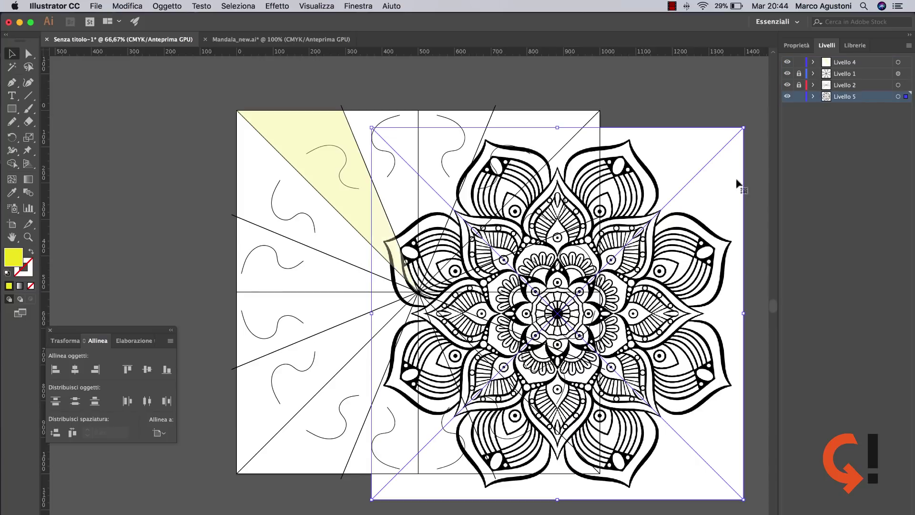
left_click_drag(674, 240, 539, 224)
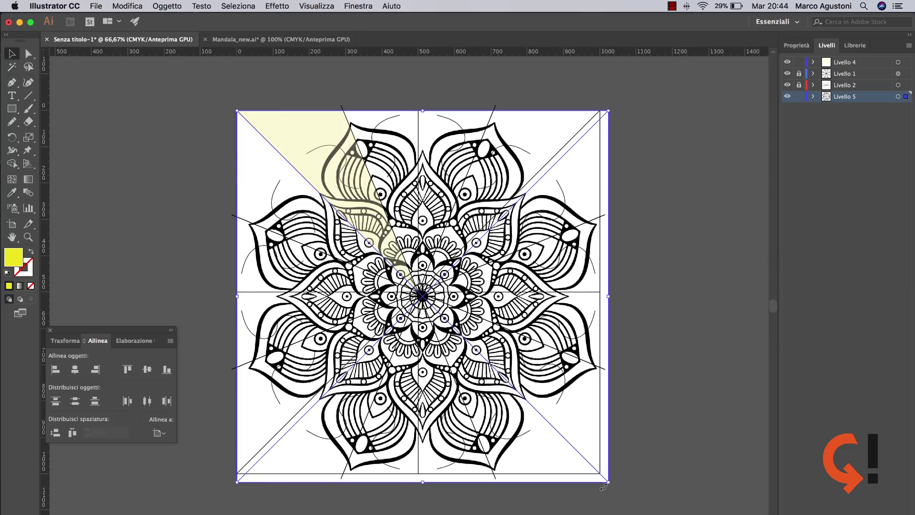
left_click_drag(603, 486, 595, 477)
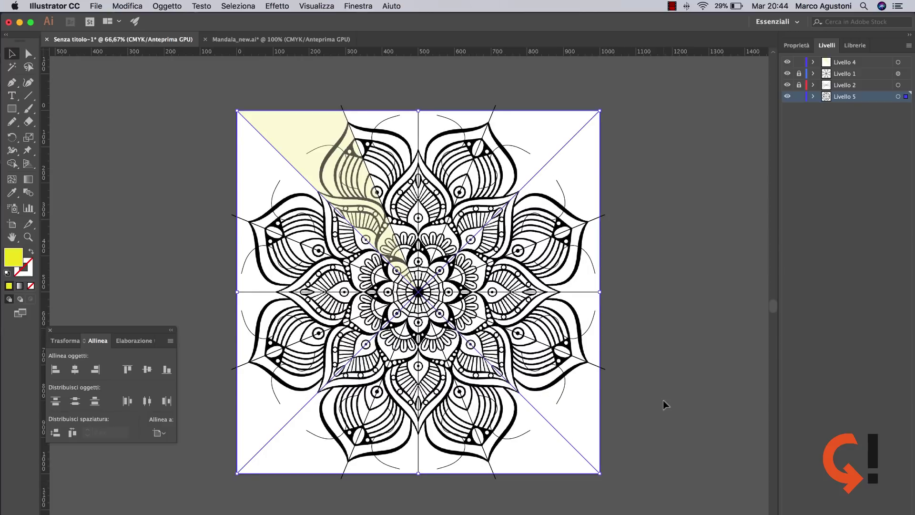
left_click(667, 207)
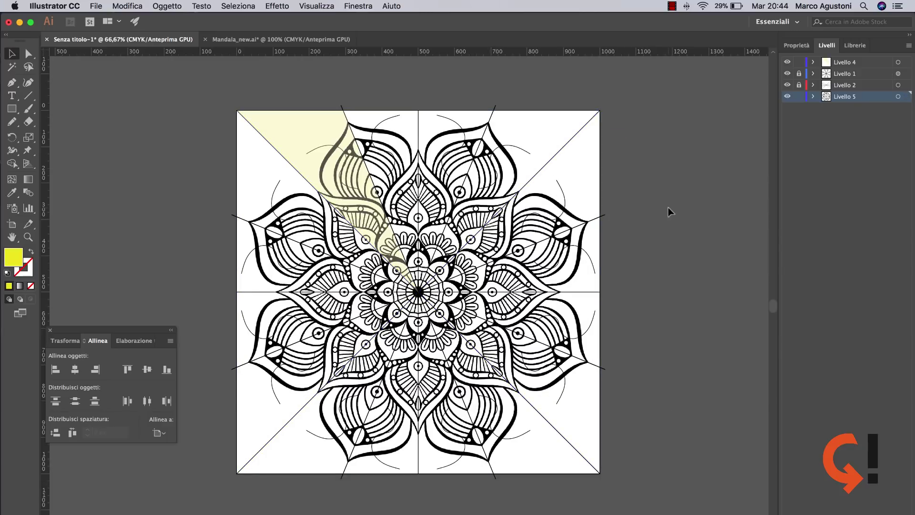
- Lock the yellow slice and mandala layers, unlock Livello 1, and set black stroke with no fill
left_click(324, 151)
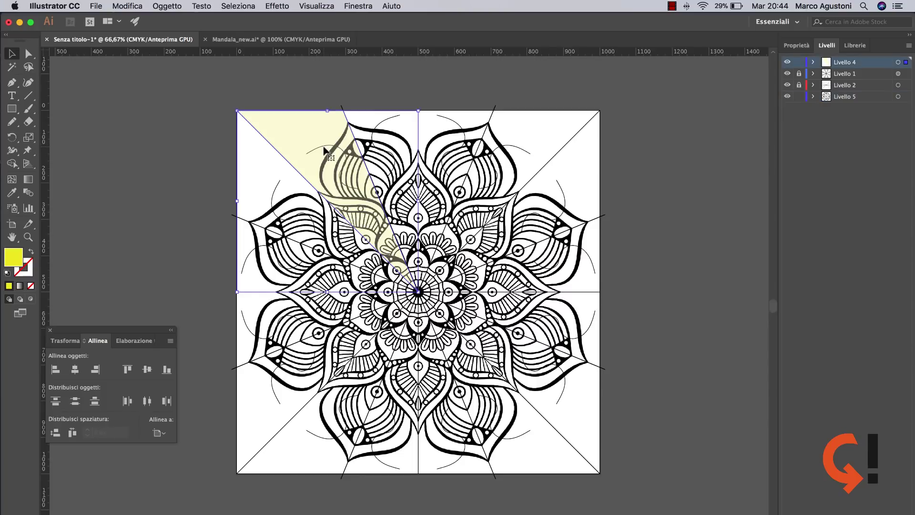
key("super+2")
left_click(799, 74, "alt")
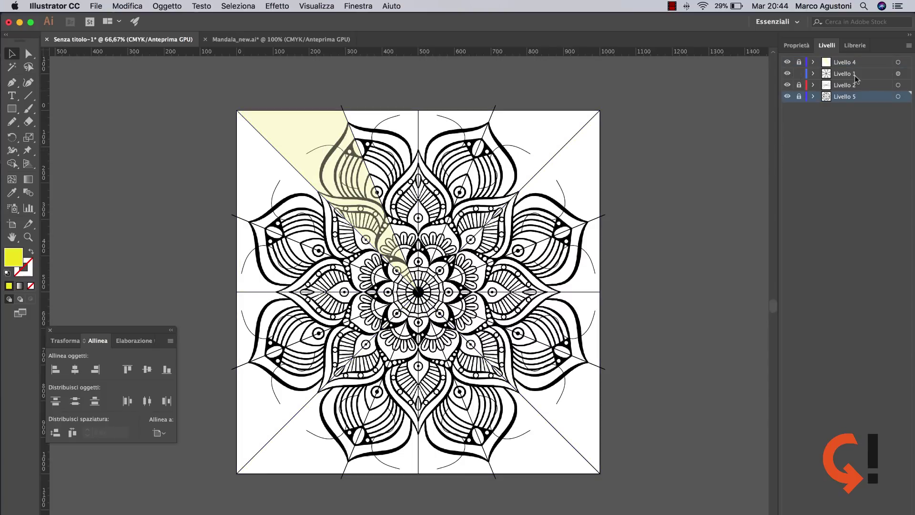
left_click(855, 75)
left_click(336, 150)
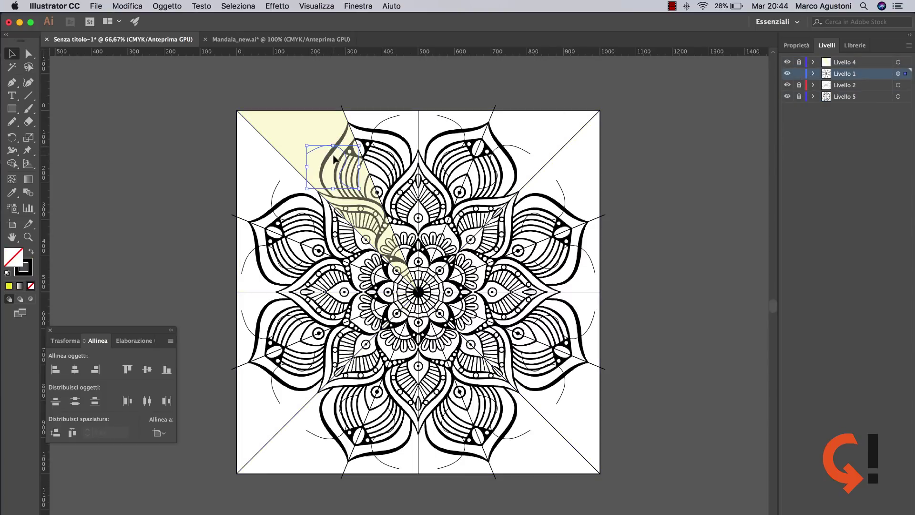
key("super+1")
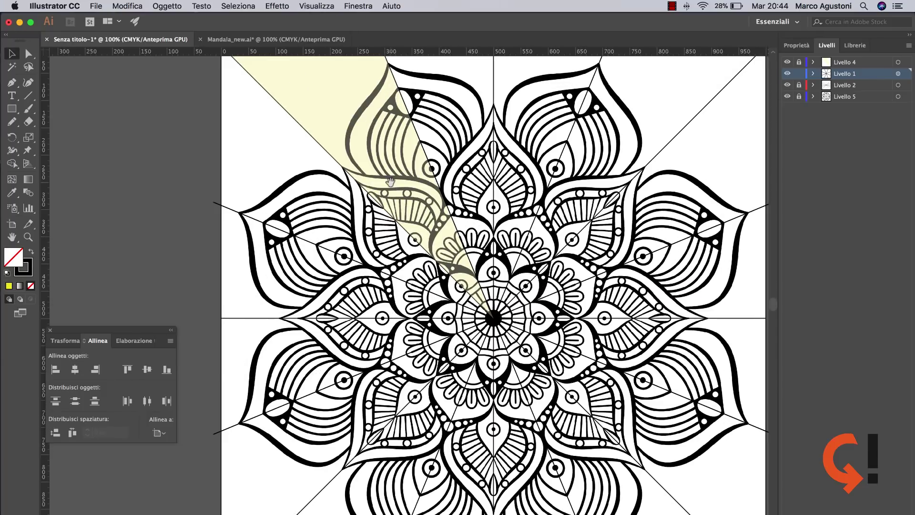
scroll(297, 196, "right", 3)
key("super+minus")
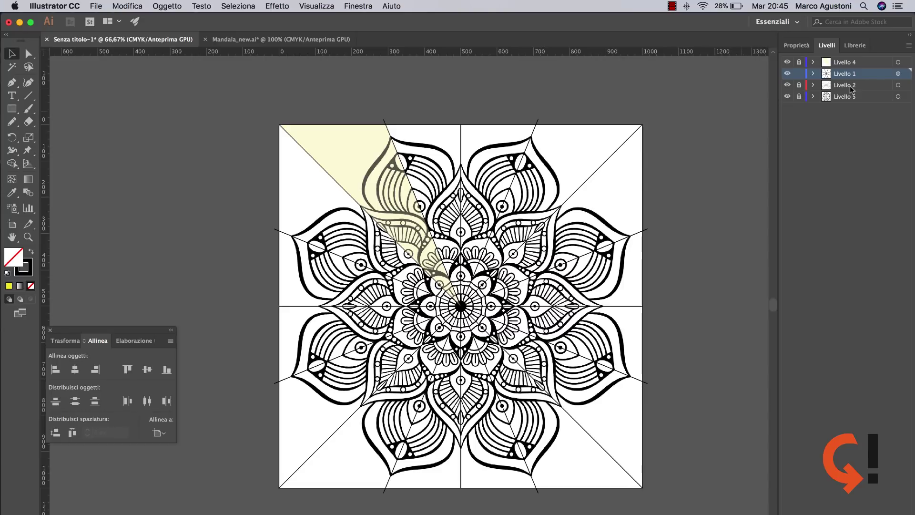
left_click(800, 75)
- Unlock Livello 5 and set it as a Template layer with images dimmed
left_click(799, 97)
double_click(831, 97)
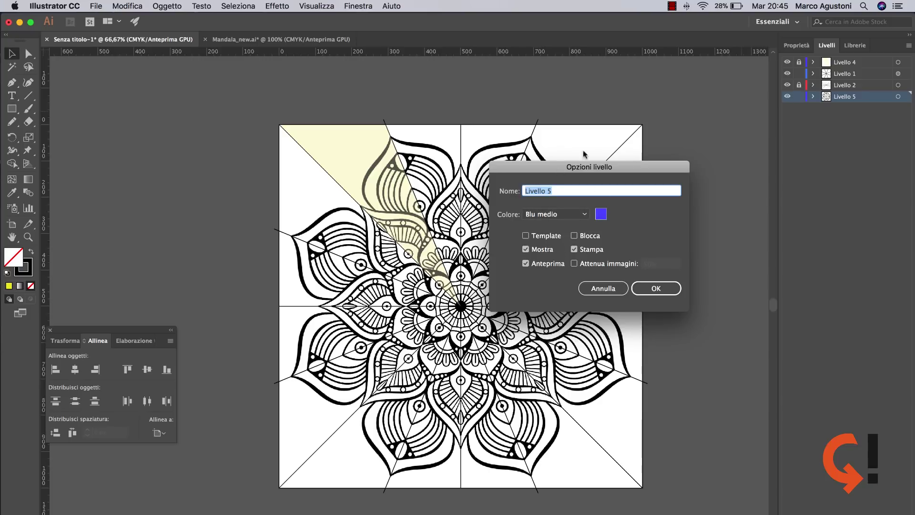
left_click_drag(560, 163, 603, 134)
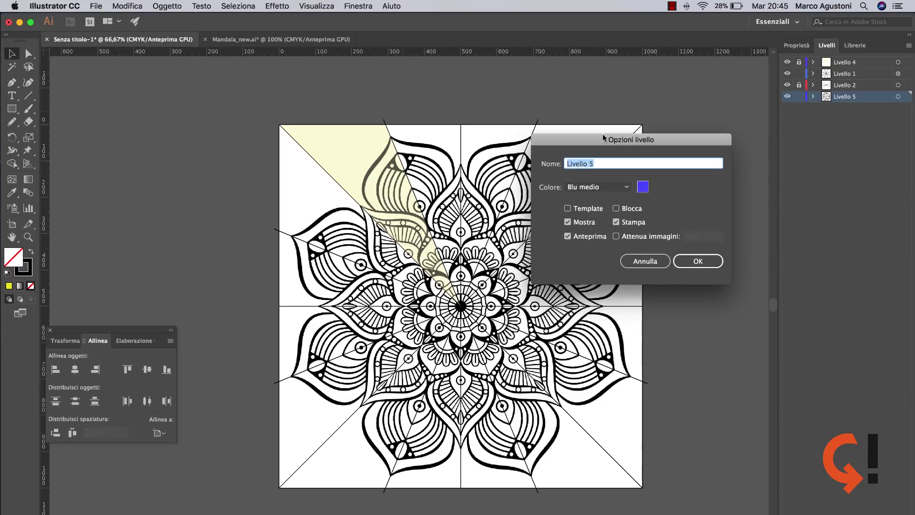
left_click(568, 207)
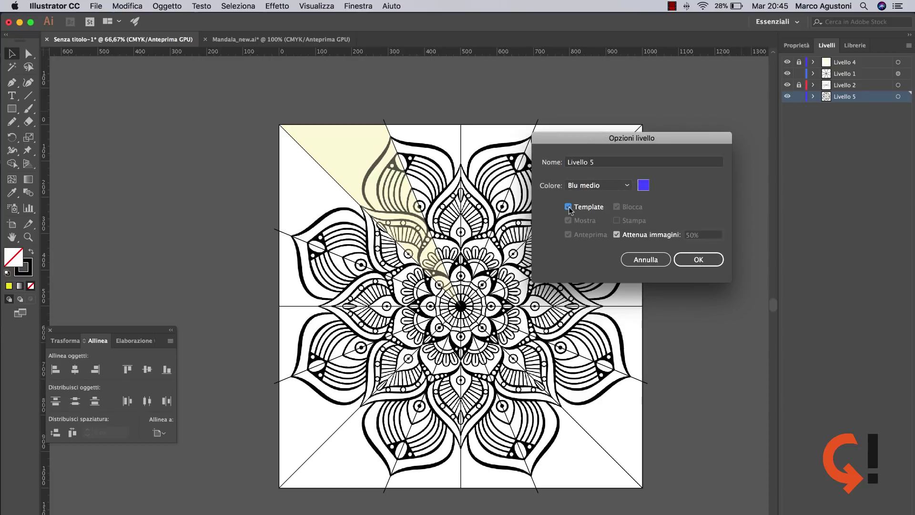
left_click(699, 260)
- Zoom in on the top petal of the dimmed mandala template
key("super+1")
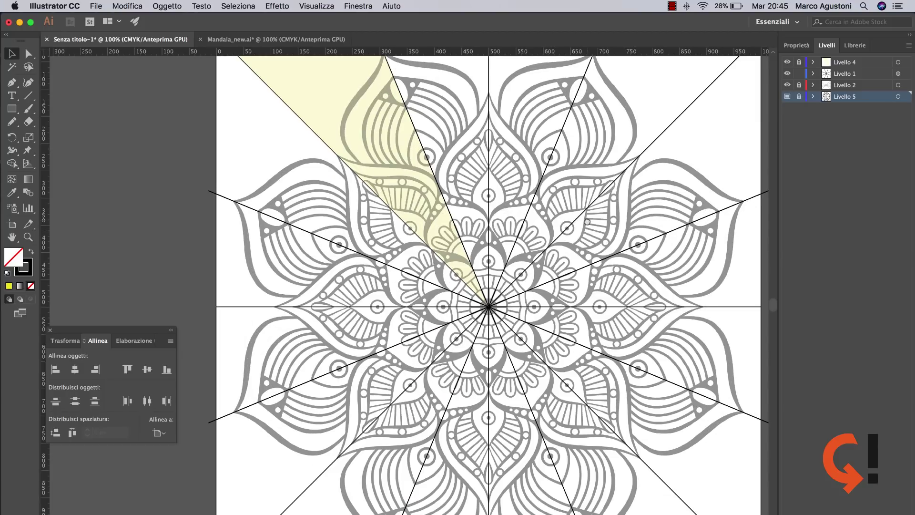
scroll(587, 221, "up", 5)
key("super+plus")
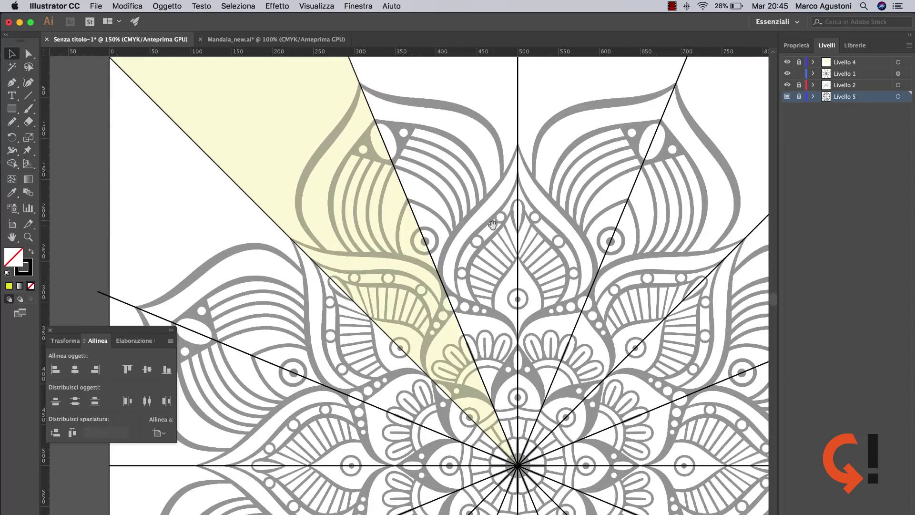
scroll(492, 224, "up", 5)
key("super+plus")
scroll(462, 276, "up", 1)
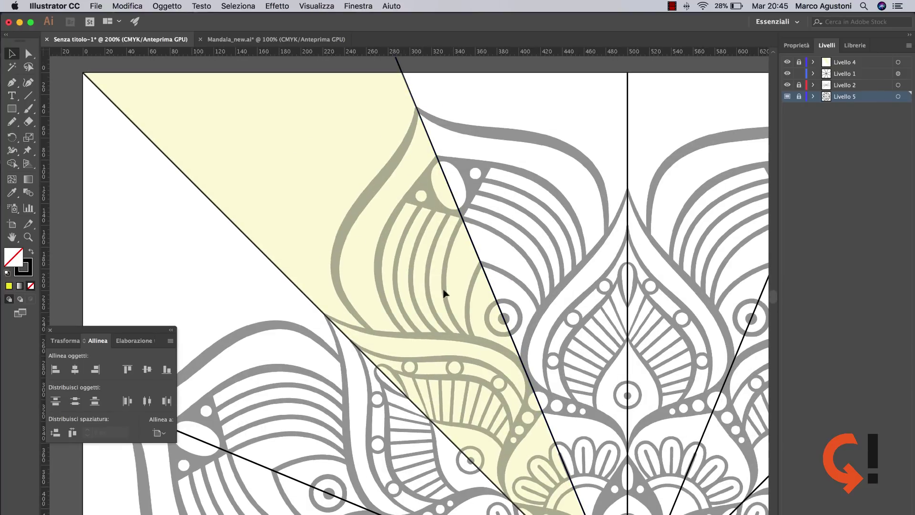
scroll(443, 293, "down", 5)
scroll(414, 206, "up", 5)
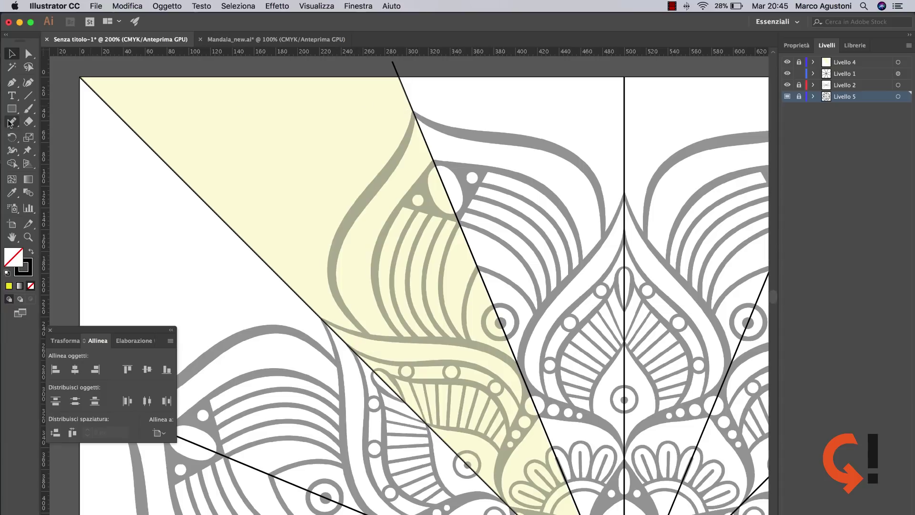
- Make Livello 1 active and confirm the Pencil tool fidelity at Smooth (Morbido)
left_click(847, 77)
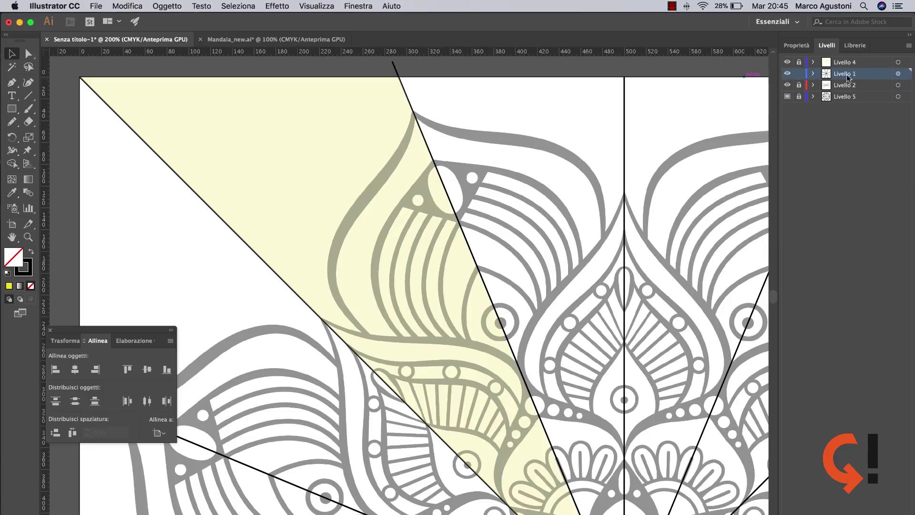
left_click(12, 122)
double_click(12, 122)
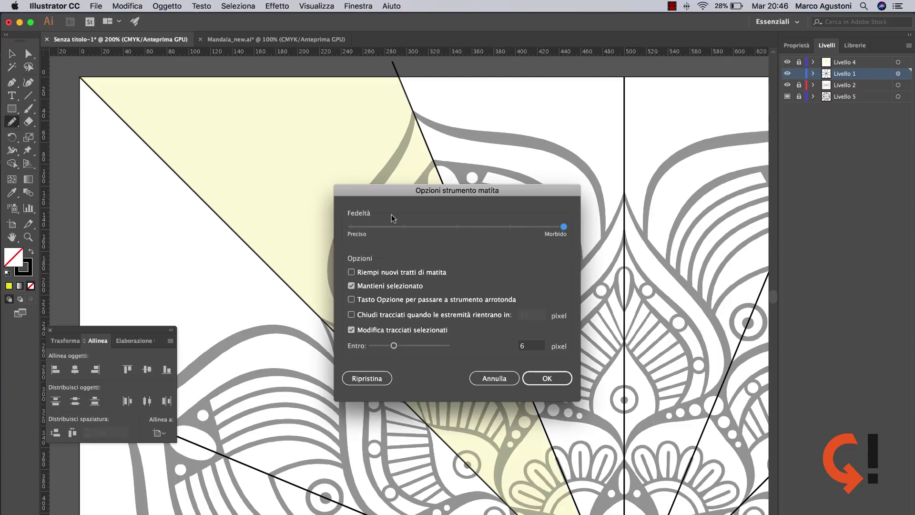
left_click(548, 379)
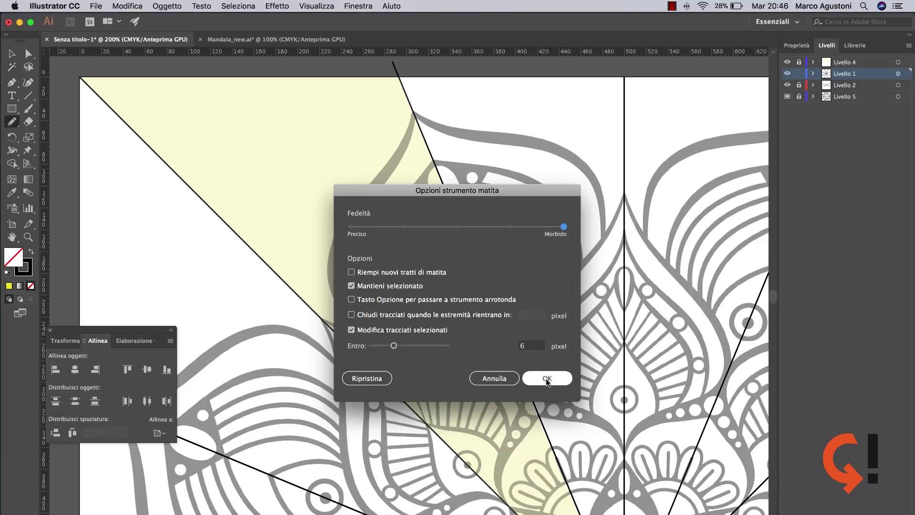
left_click(547, 380)
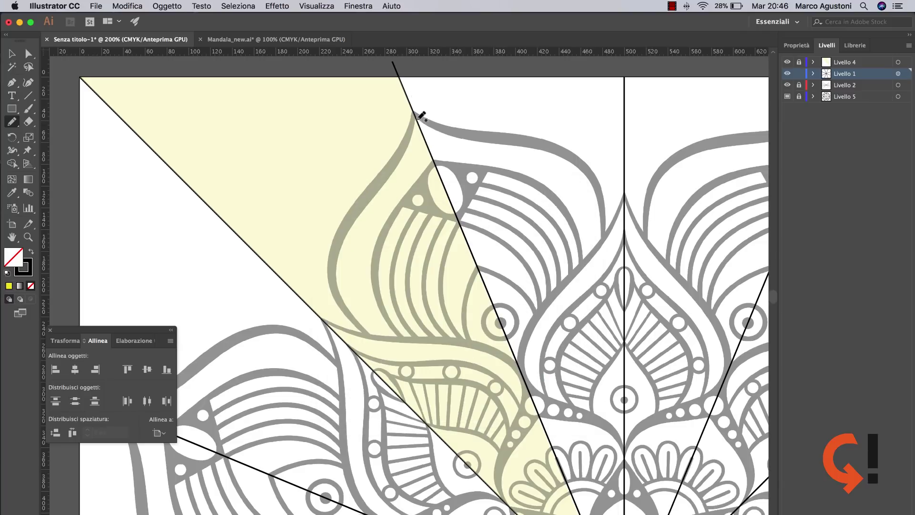
- Trace the petal's left edge along the grey curve with the Pencil
mouse_move(416, 112)
left_mouse_down()
mouse_move(361, 205)
mouse_move(370, 330)
left_mouse_up()
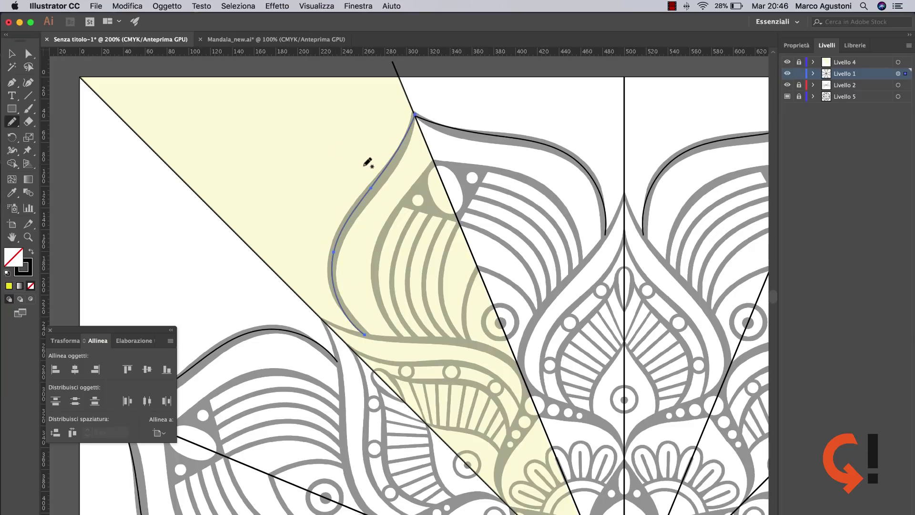
left_click(28, 237)
left_click_drag(383, 161, 419, 153)
- Align the curve's top anchor with the petal tip and reshape its top along the grey line
key("a")
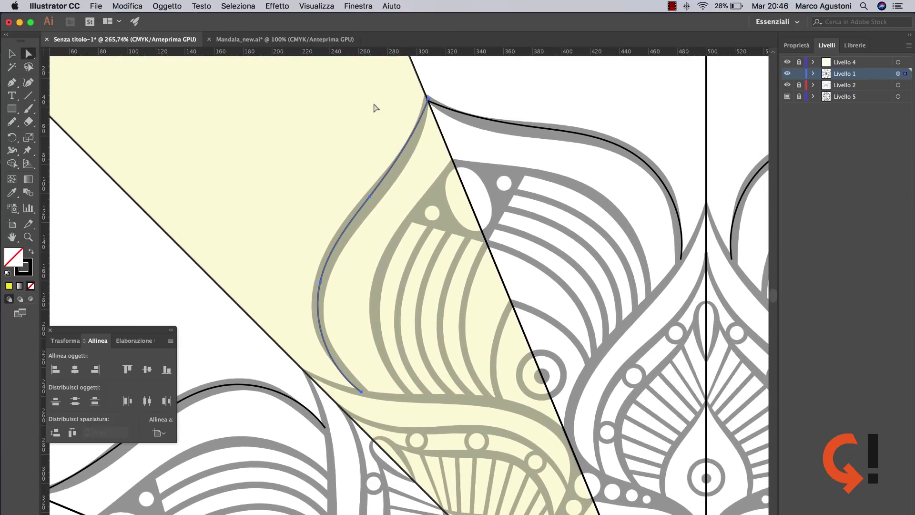
left_click(428, 99)
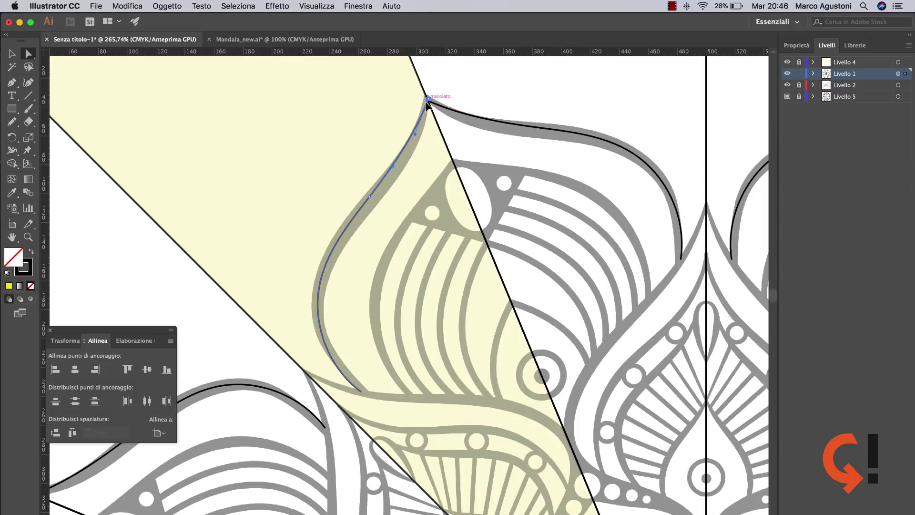
key("super+plus")
key("super+plus")
key("super+plus")
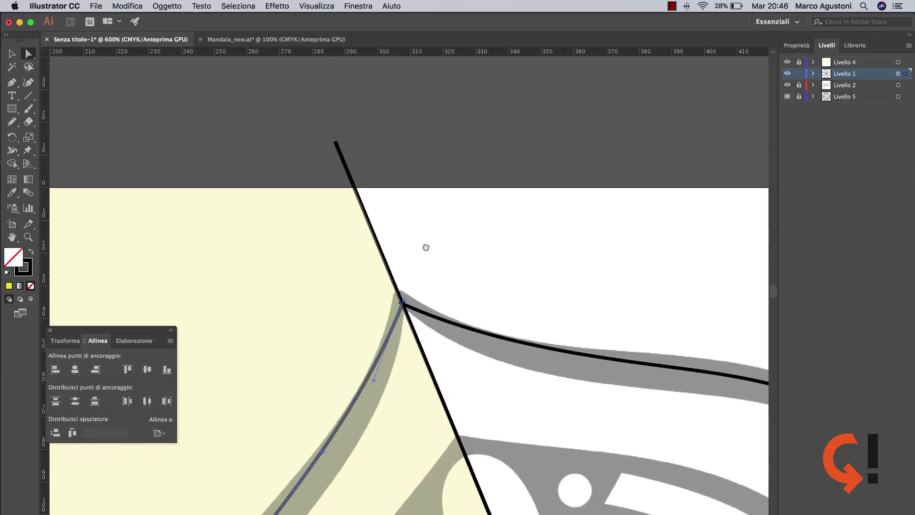
scroll(424, 248, "down", 5)
left_click_drag(428, 188, 423, 184)
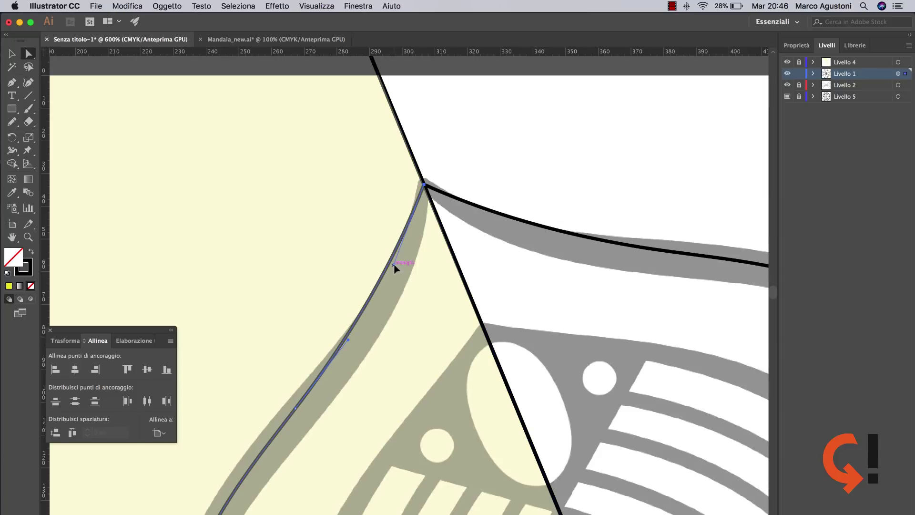
left_click_drag(394, 265, 405, 290)
left_click_drag(375, 364, 451, 149)
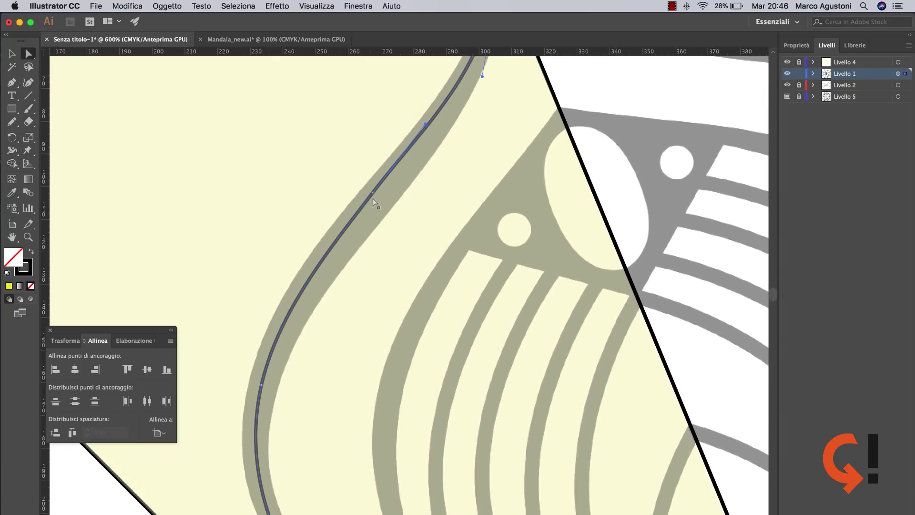
- Move the bottom anchor to the petal's lower end and adjust its handle to match
scroll(373, 200, "down", 5)
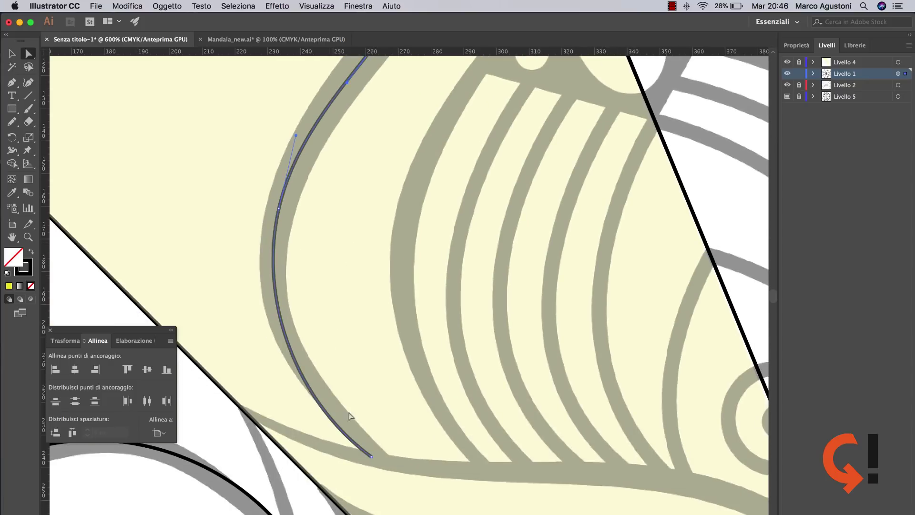
left_click_drag(370, 457, 382, 458)
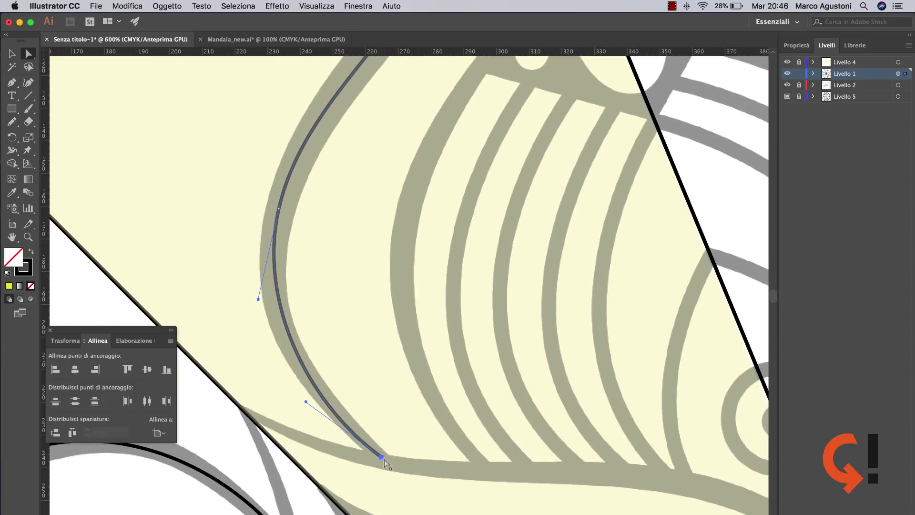
scroll(381, 456, "down", 4)
scroll(367, 245, "up", 2)
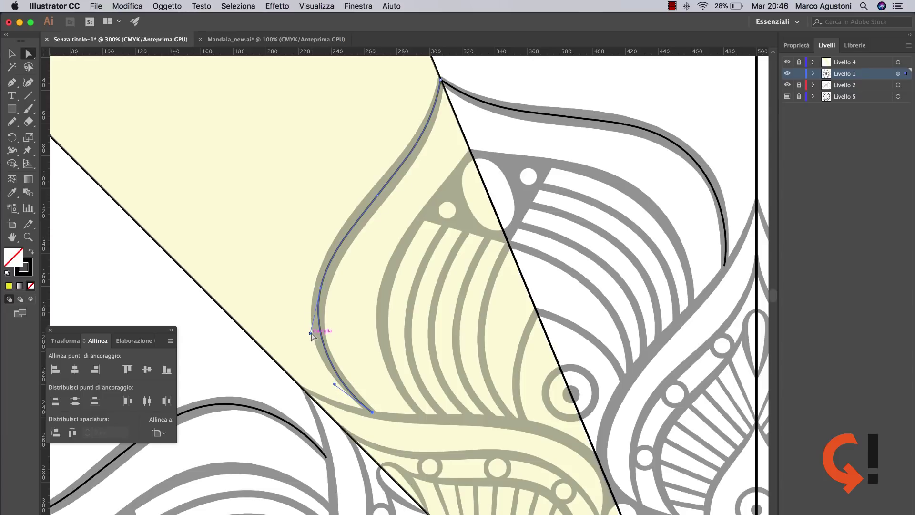
left_click_drag(309, 333, 308, 342)
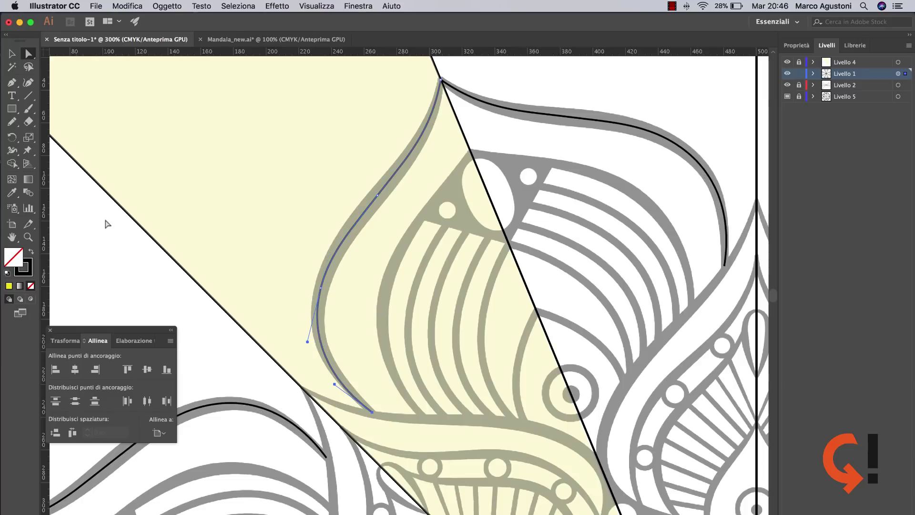
- Trace the petal's lower curve across the wedge with the Pencil
left_click(12, 122)
scroll(460, 246, "down", 2)
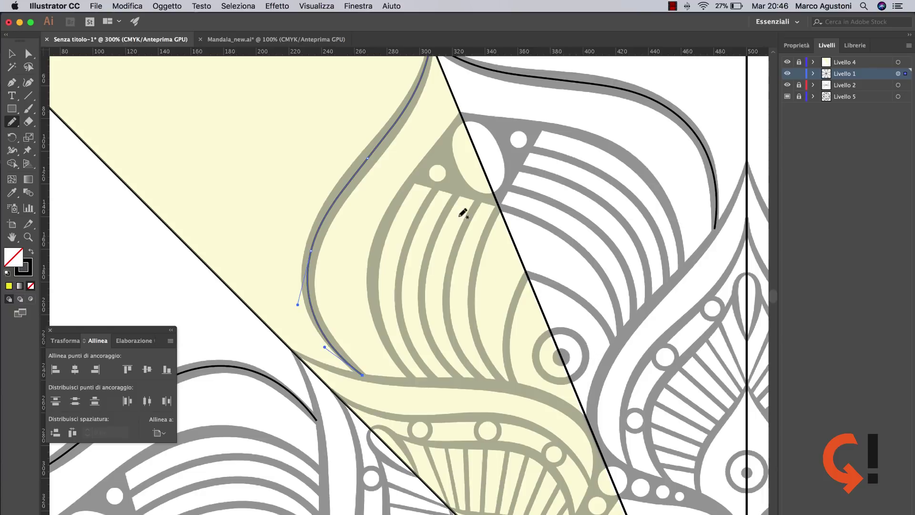
scroll(446, 312, "down", 5)
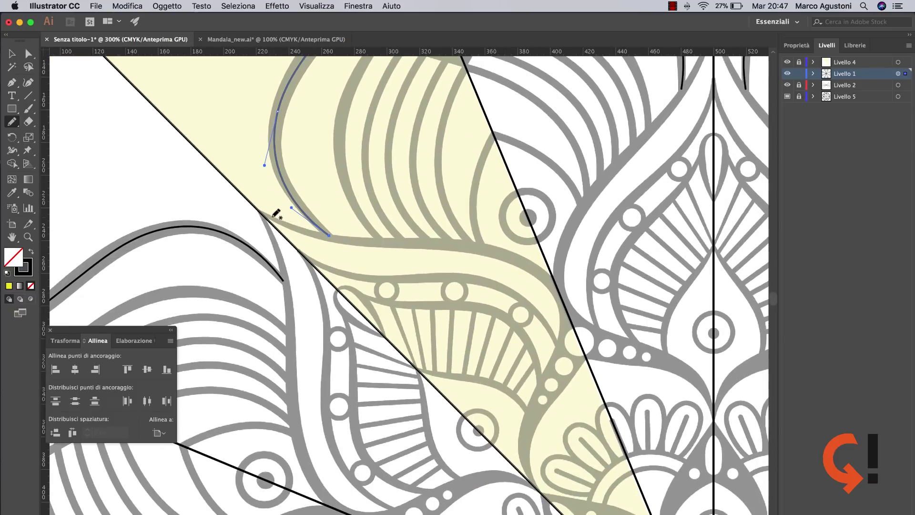
key("v")
left_click(211, 112)
key("n")
left_click_drag(293, 225, 538, 483)
- Reshape an anchor on the lower curve so it fits the grey line
scroll(517, 408, "down", 5)
scroll(517, 408, "right", 5)
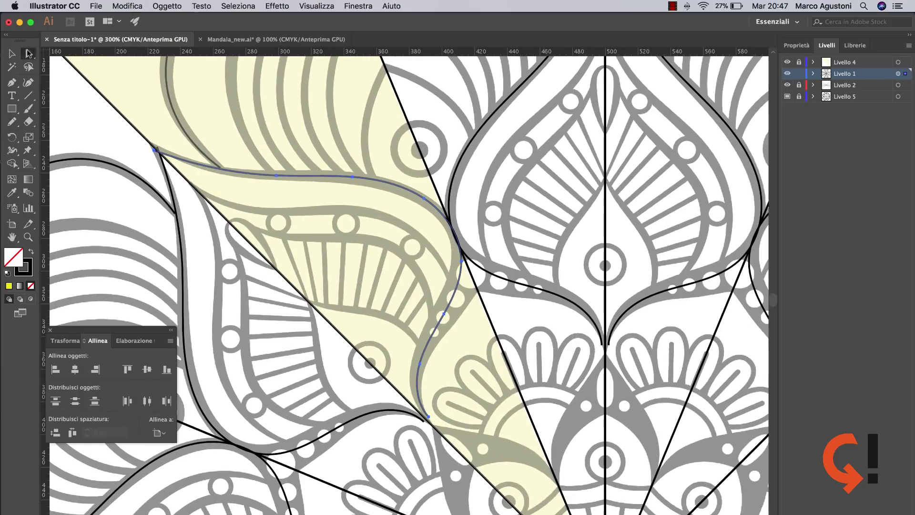
key("a")
left_click(461, 263)
left_click_drag(460, 267, 442, 316)
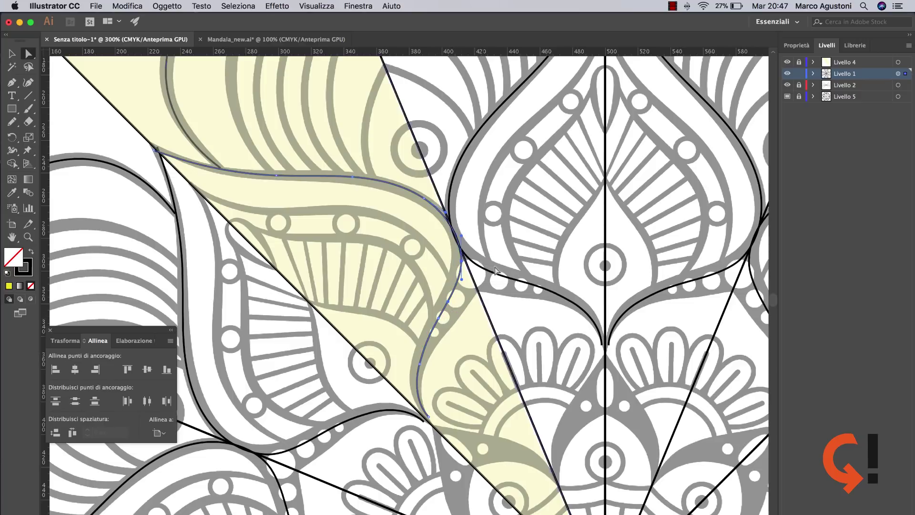
scroll(302, 192, "up", 1)
scroll(302, 192, "left", 2)
scroll(302, 192, "up", 2)
left_click(306, 203)
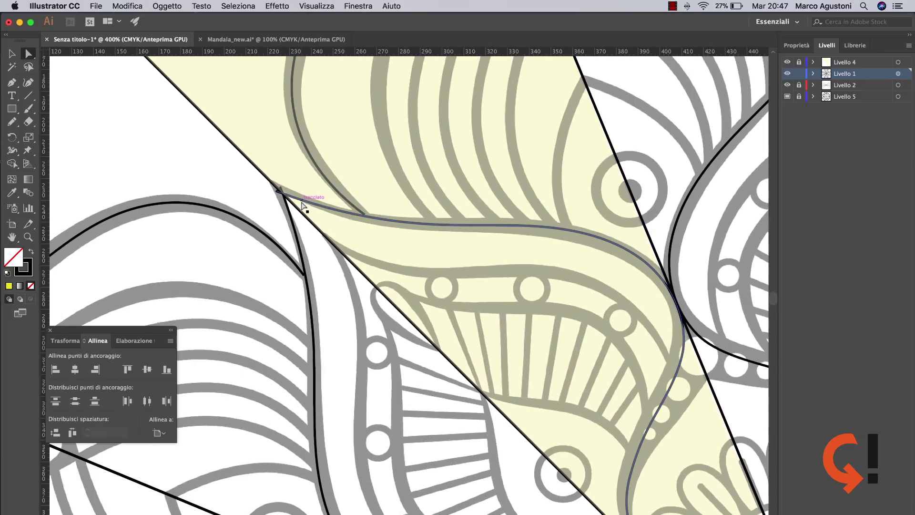
- Hide the yellow guide wedge layer, Livello 4
left_click(787, 62)
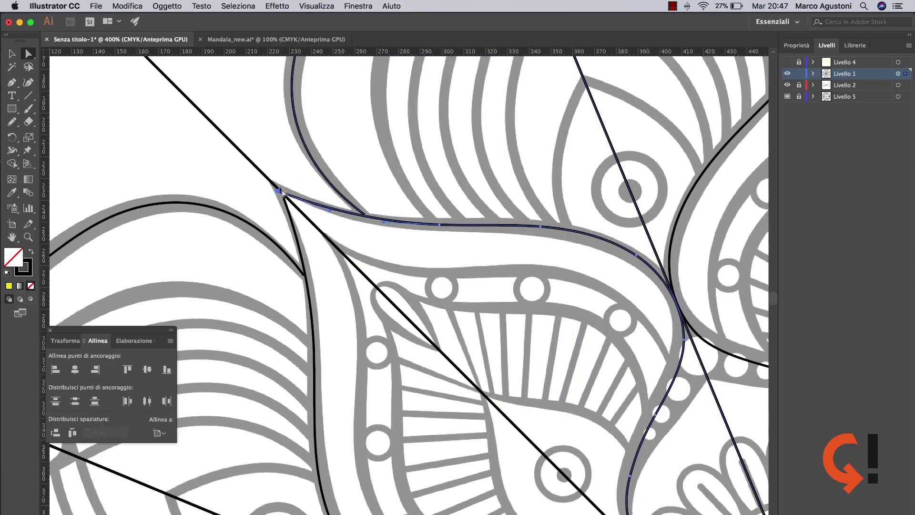
scroll(286, 193, "up", 1)
scroll(286, 193, "right", 1)
scroll(476, 229, "down", 1)
- Trace the four curved grey stripes inside the petal with the Pencil
scroll(436, 190, "up", 2)
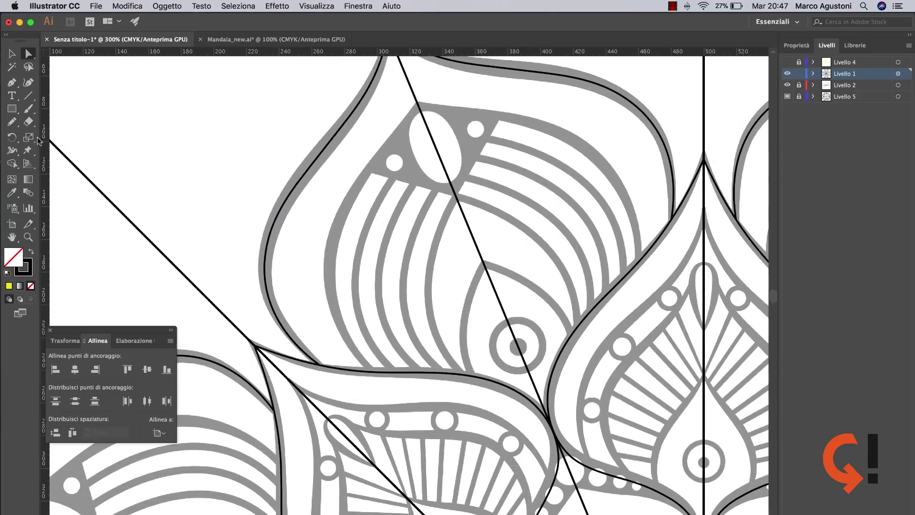
key("n")
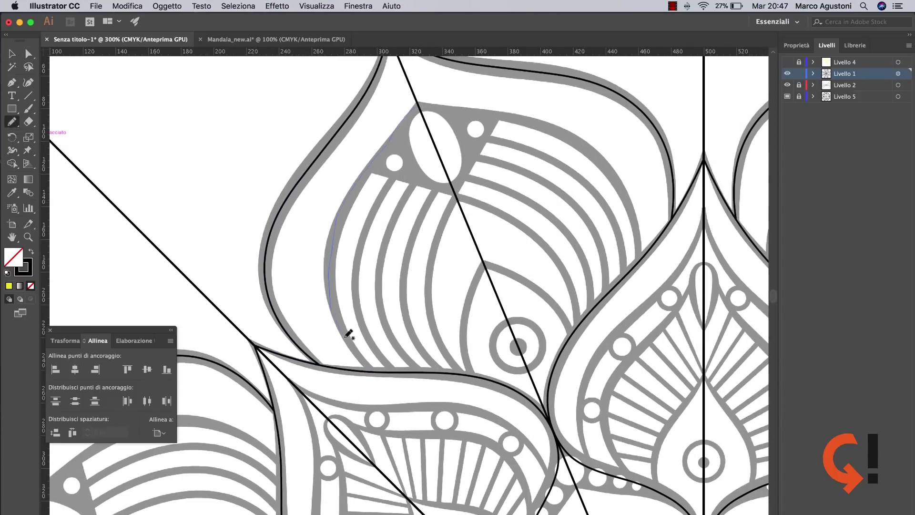
left_click_drag(346, 337, 375, 370)
left_click_drag(362, 266, 392, 371)
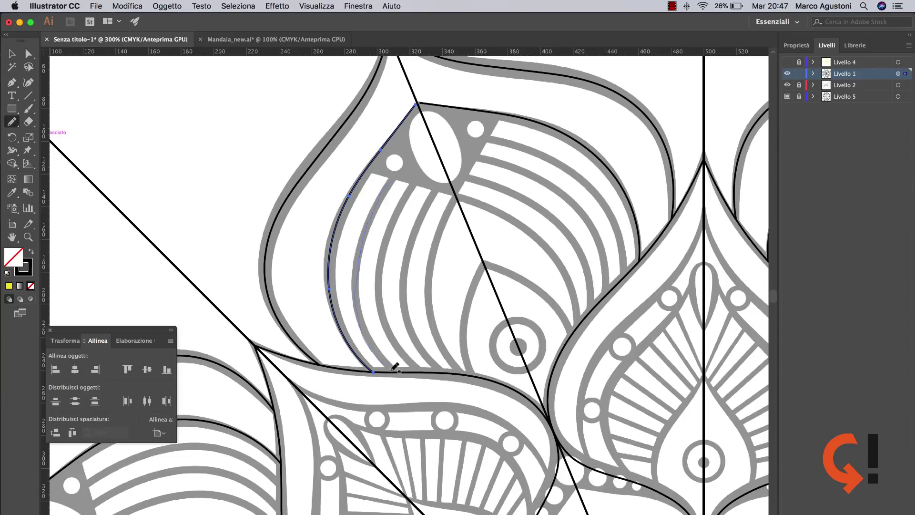
left_click_drag(386, 265, 418, 372)
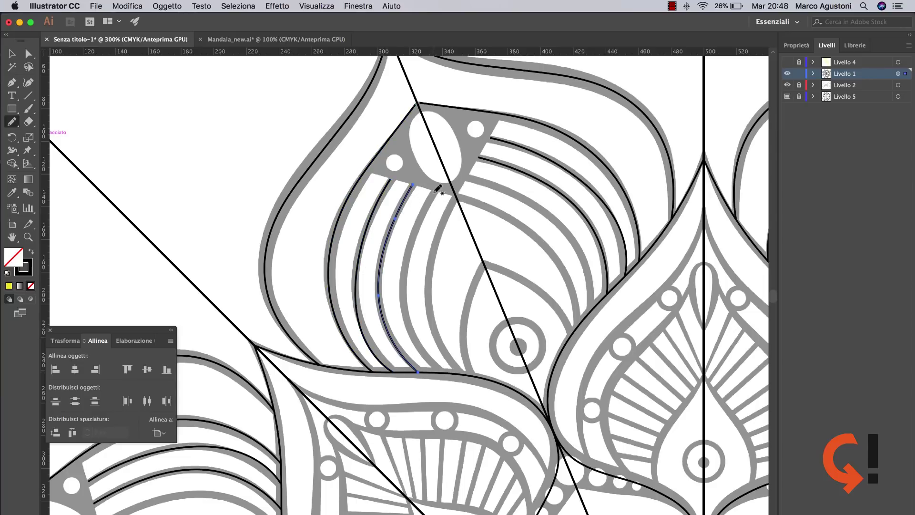
mouse_move(407, 273)
left_mouse_down()
mouse_move(429, 353)
mouse_move(444, 373)
mouse_move(462, 372)
left_mouse_up()
- Deselect the strokes and zoom out to view the whole mandala
key("v")
left_click(148, 88)
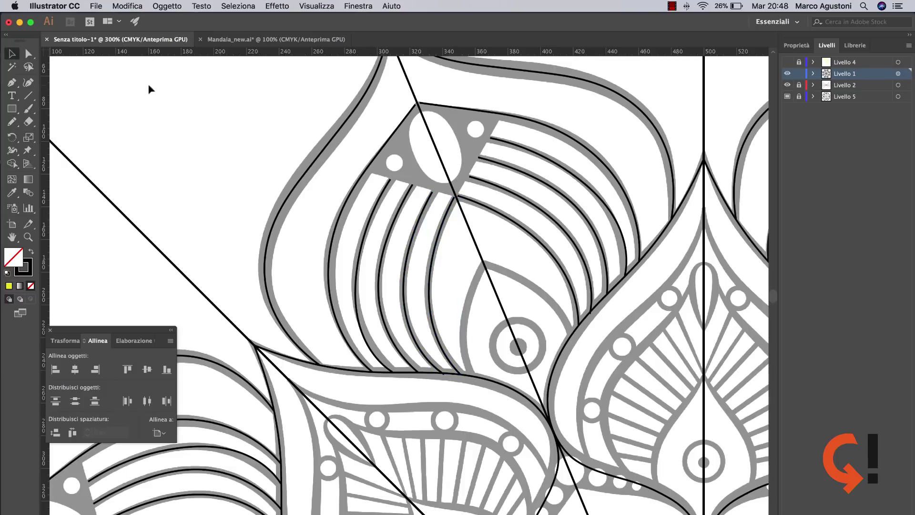
key("ctrl+minus")
left_click_drag(453, 135, 372, 118)
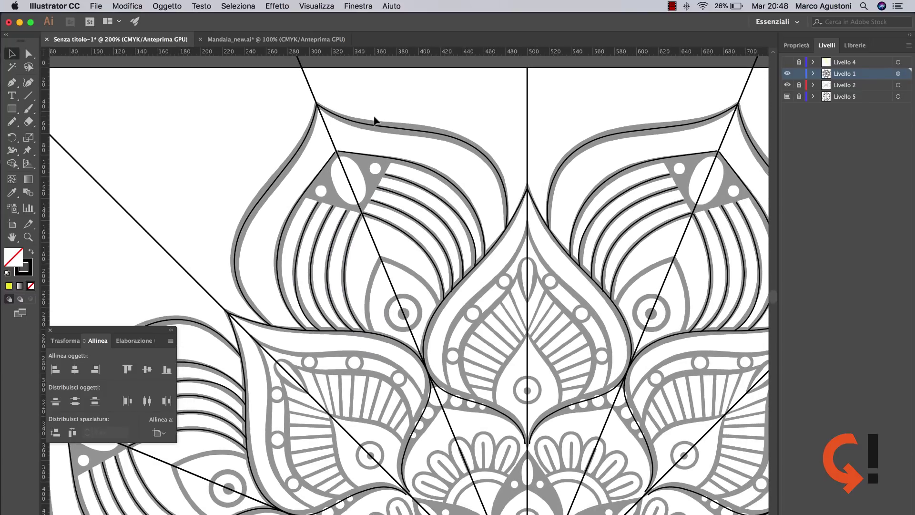
key("ctrl+minus")
key("ctrl+minus")
left_click_drag(477, 232, 435, 94)
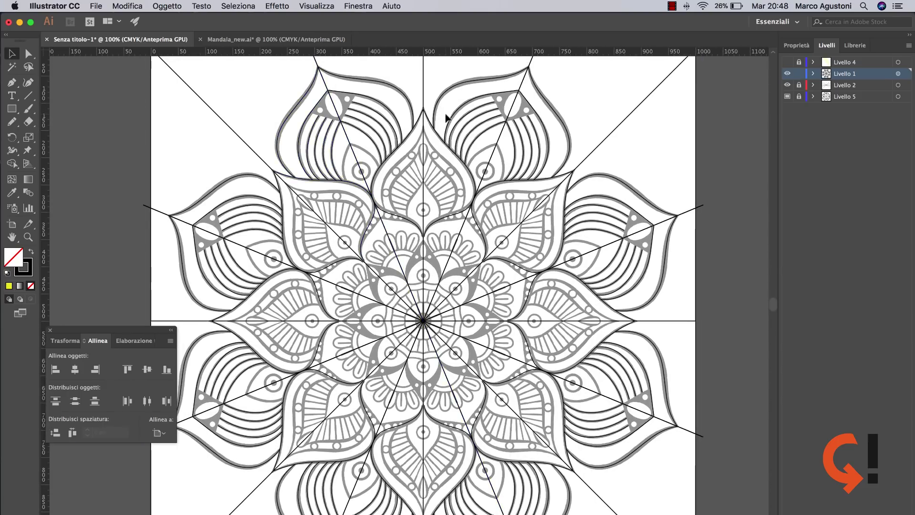
- Hide Livello 5 and inspect the bare black linework zoomed out
left_click(787, 96)
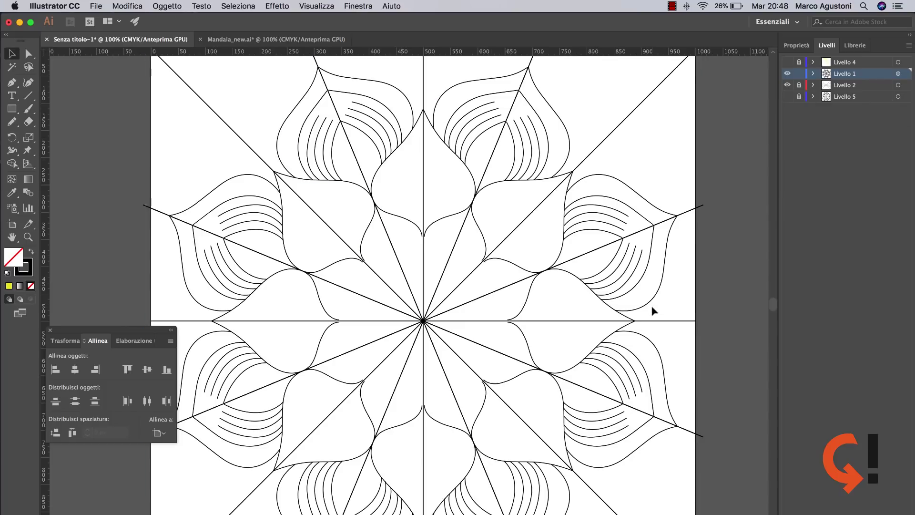
key("super+minus")
left_click(575, 260)
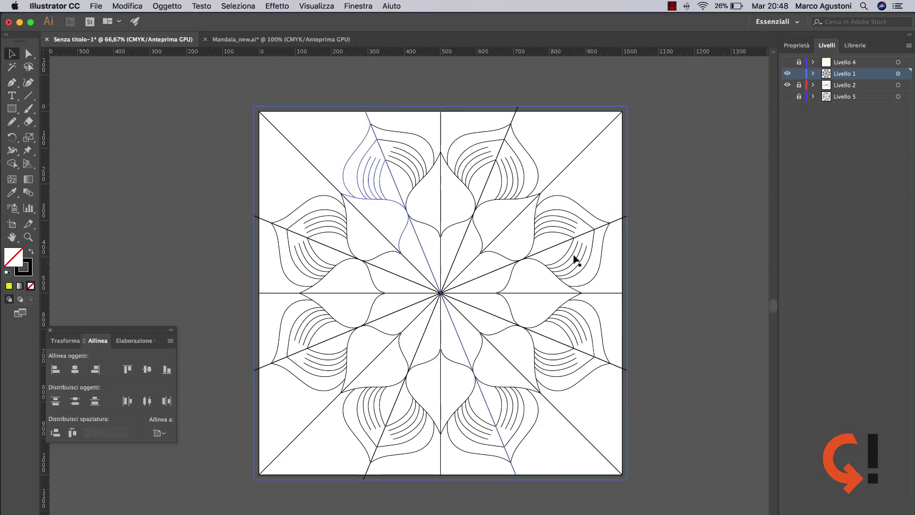
key("super+shift+a")
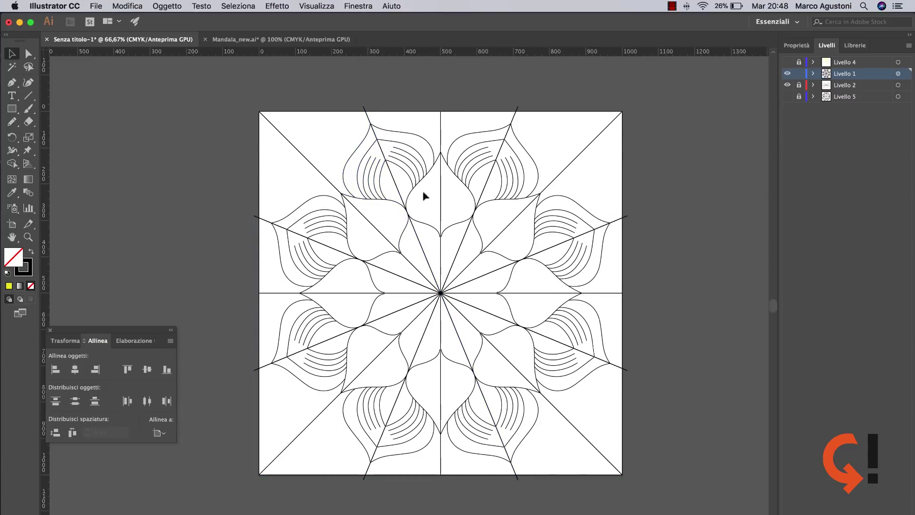
- Show Livello 5 again and zoom in on the petal's curved stripes
left_click(787, 99)
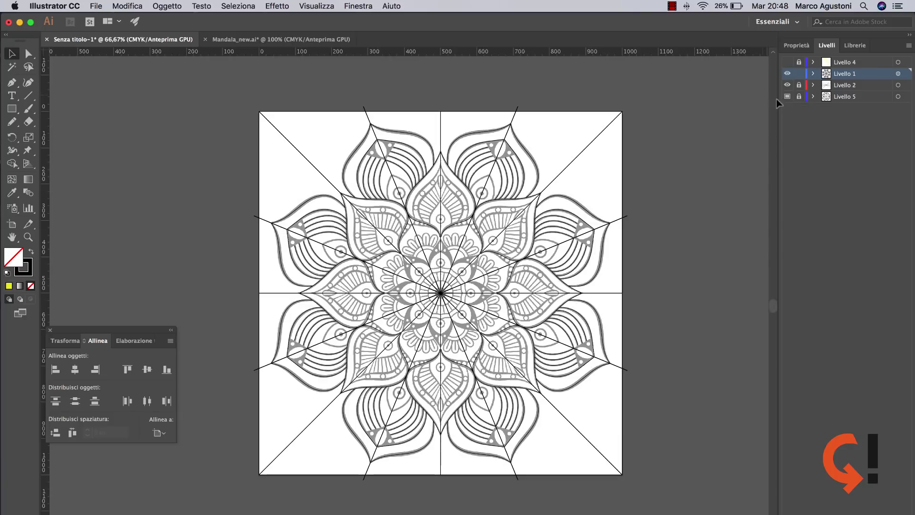
key("super+plus")
key("super+plus")
key("super+plus")
key("super+plus")
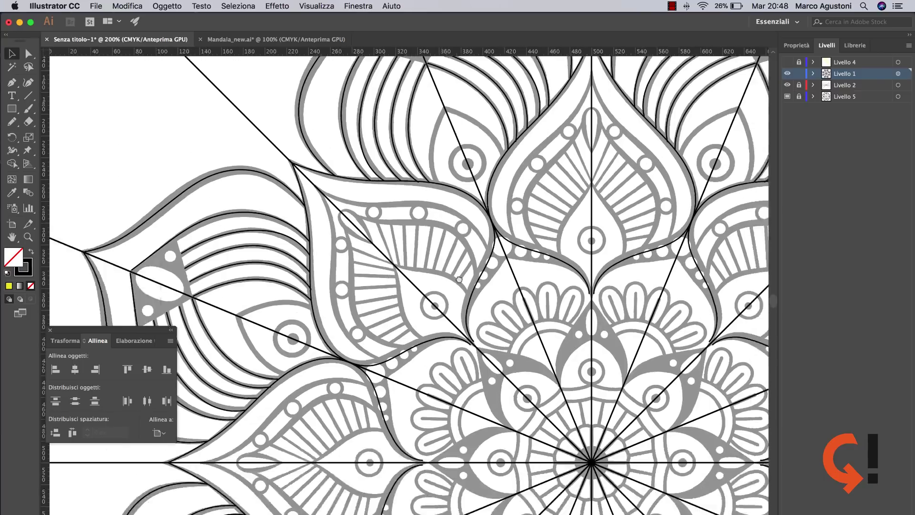
key("super+plus")
left_click_drag(460, 283, 408, 288)
key("super+plus")
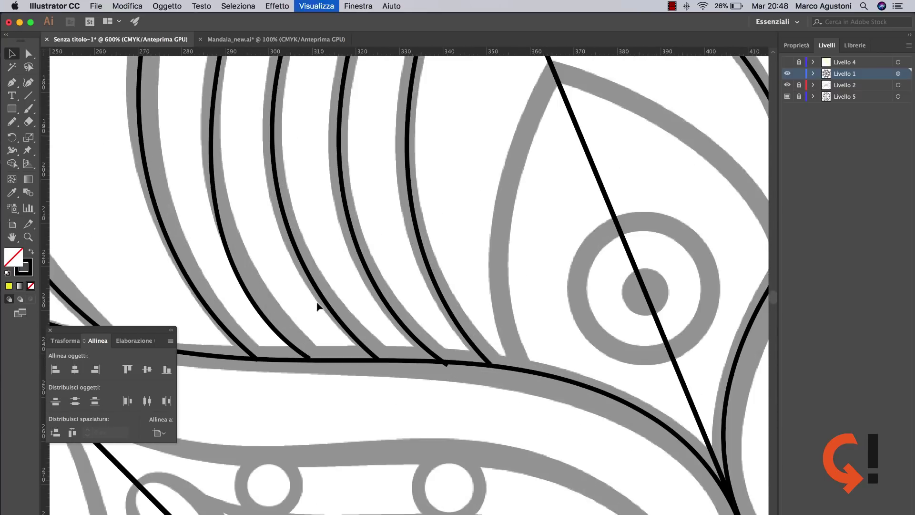
- Reshape a traced stripe with Direct Selection to match the template
key("a")
left_click(387, 310)
mouse_move(431, 358)
left_mouse_down()
mouse_move(375, 483)
mouse_move(384, 482)
left_mouse_up()
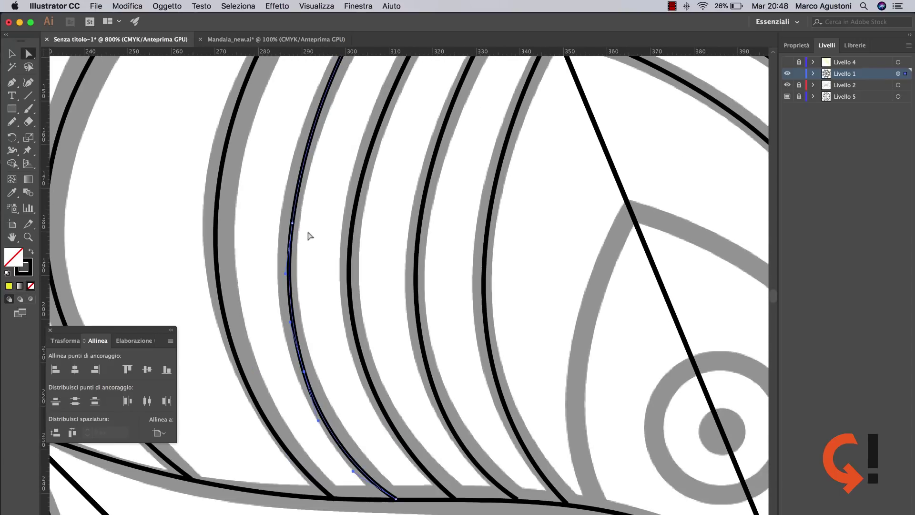
left_click(293, 223)
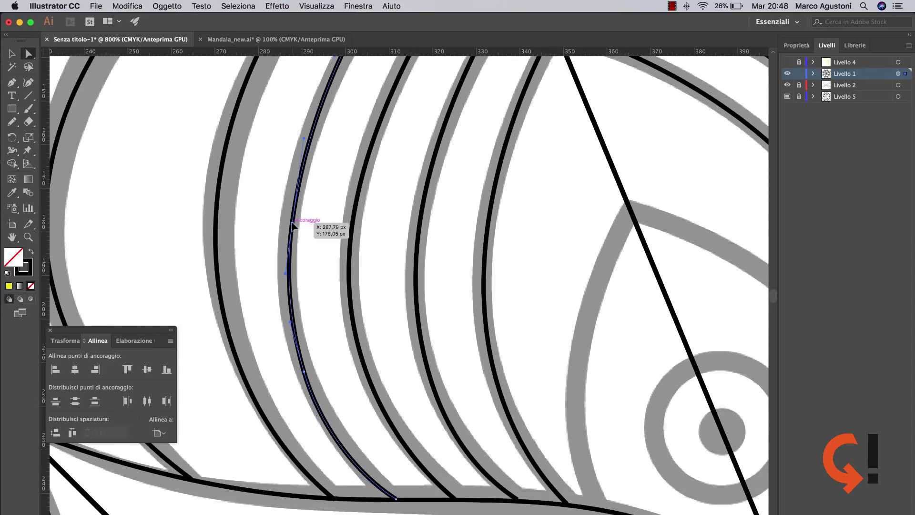
scroll(408, 225, "up", 5)
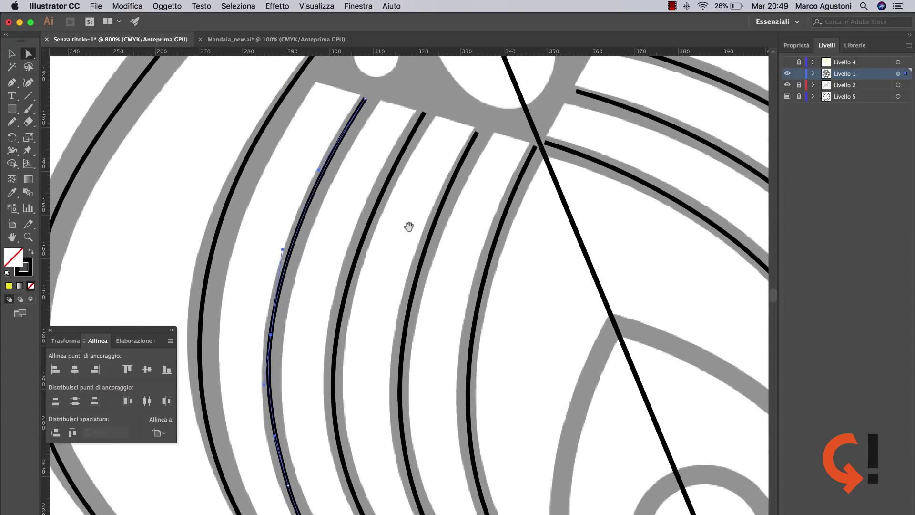
left_click(469, 170)
- Draw a circle with the Ellipse tool over the small white hole
left_click(424, 165)
key("super+minus")
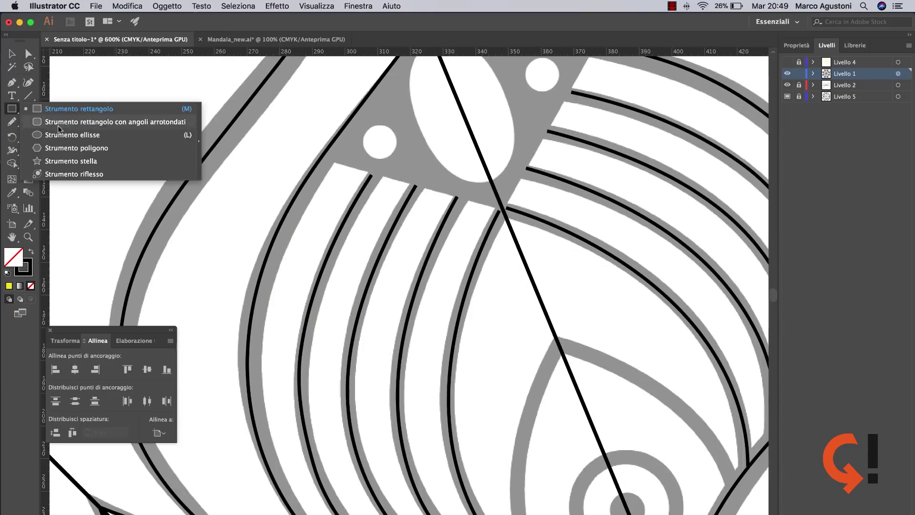
left_click_drag(12, 109, 61, 131)
left_click_drag(379, 140, 397, 158)
key("v")
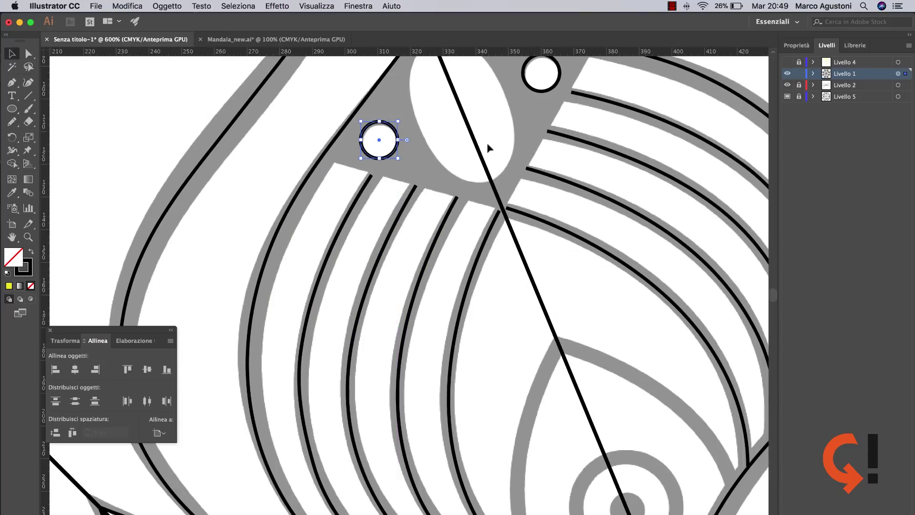
scroll(395, 124, "down", 1)
scroll(393, 123, "down", 1)
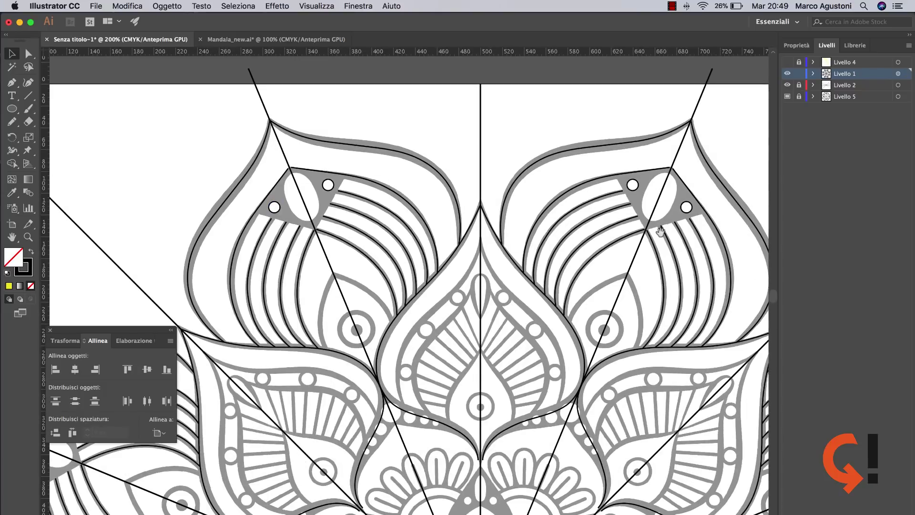
scroll(393, 124, "down", 1)
left_click(422, 269)
- Move the triangle's corner anchor onto the template at the petal's top
scroll(551, 164, "right", 2)
key("super+plus")
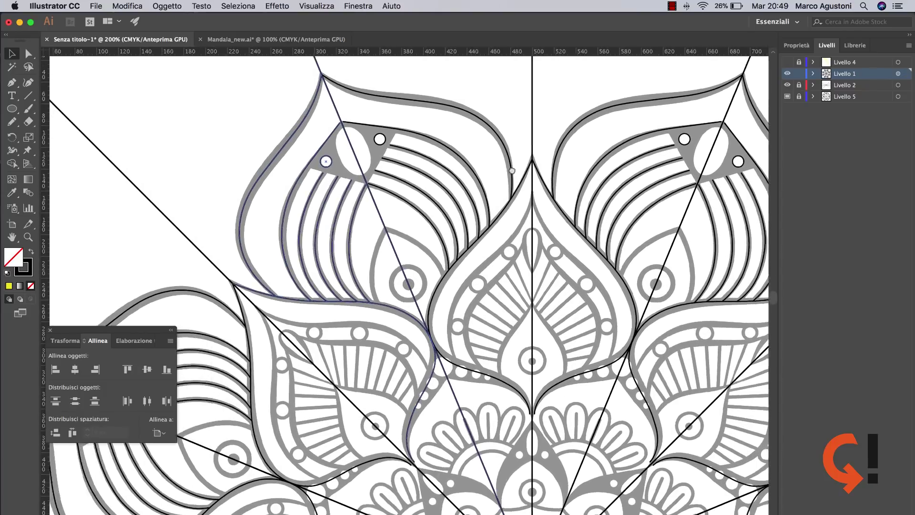
key("super+plus")
scroll(531, 245, "up", 2)
key("super+plus")
key("a")
scroll(453, 336, "up", 3)
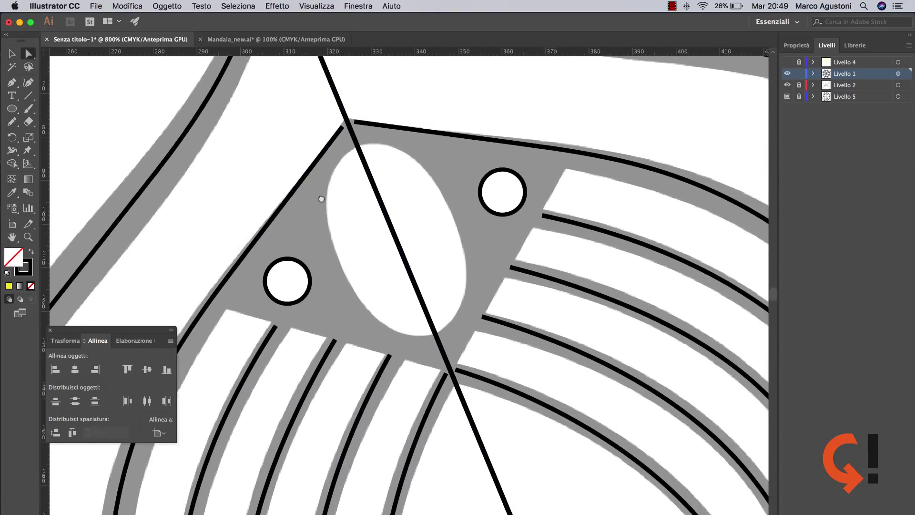
left_click_drag(347, 148, 351, 144)
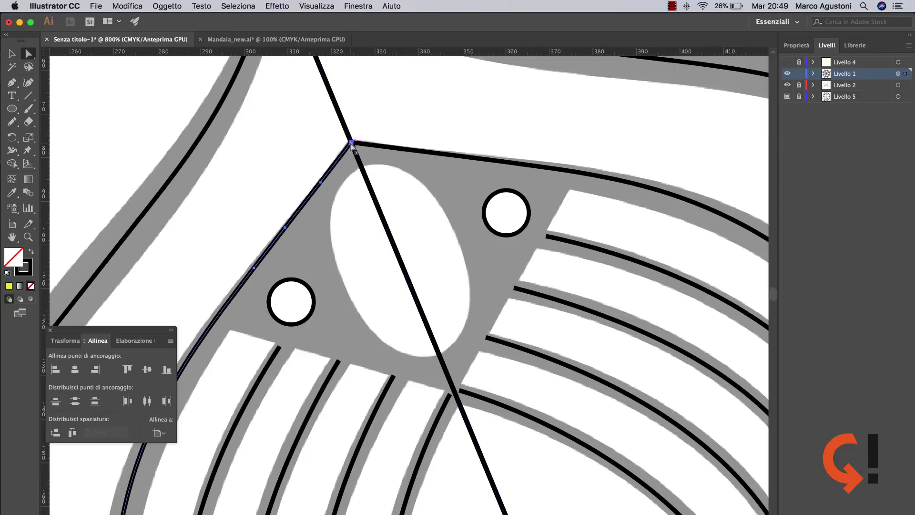
- Deselect and toggle the black linework layer off and on to check it
scroll(351, 144, "down", 2)
key("p")
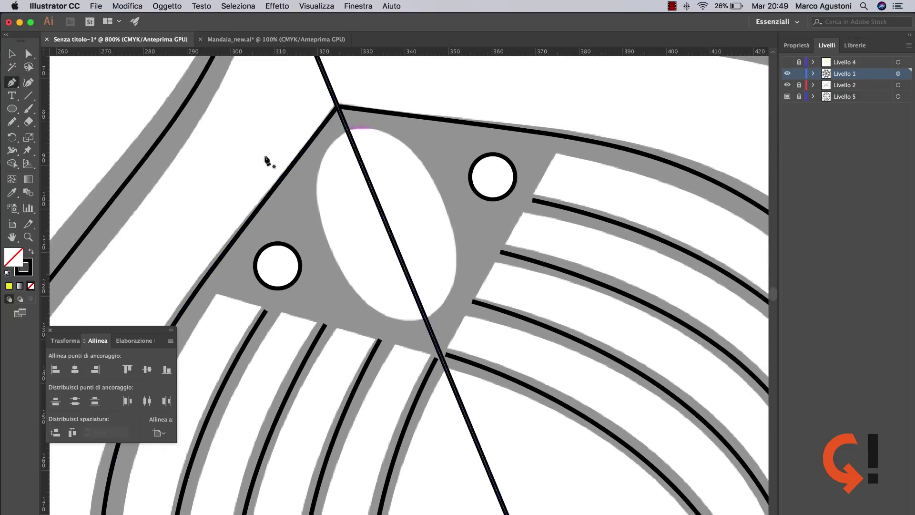
key("super+shift+a")
left_click(787, 73)
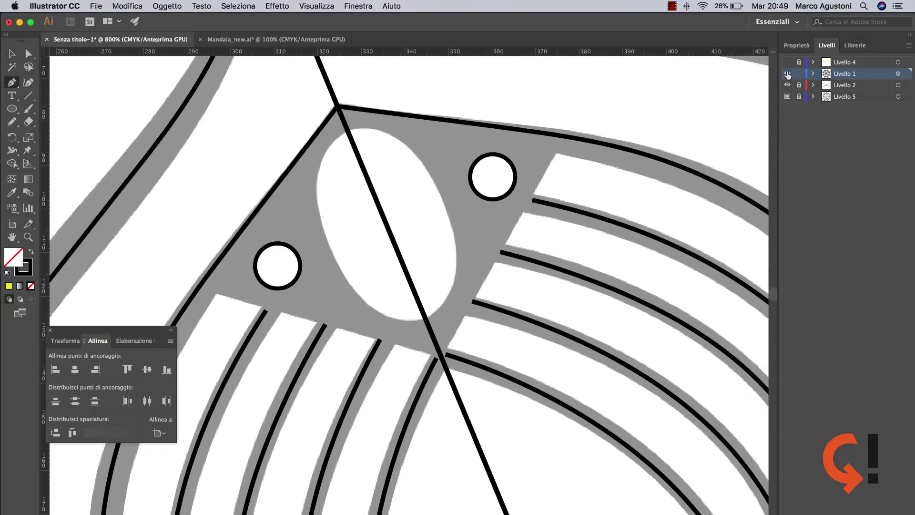
- Lock the grey template layer Livello 5 and make Livello 2 active
left_click(799, 97)
key("super+1")
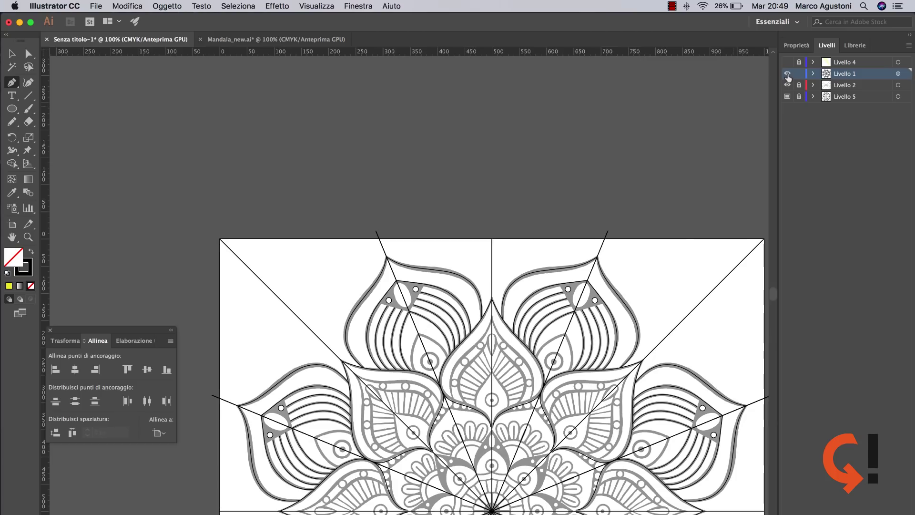
key("v")
scroll(289, 111, "down", 2)
left_click(313, 86)
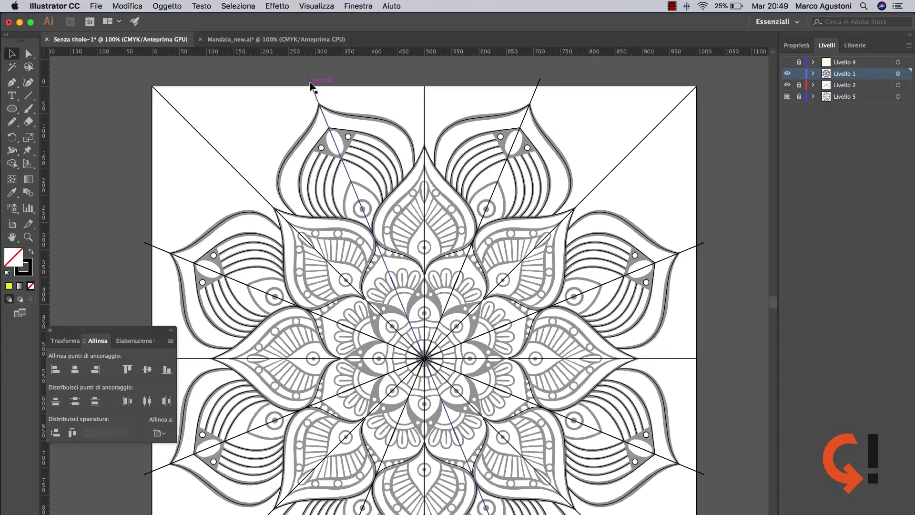
left_click(426, 98)
scroll(333, 127, "up", 3)
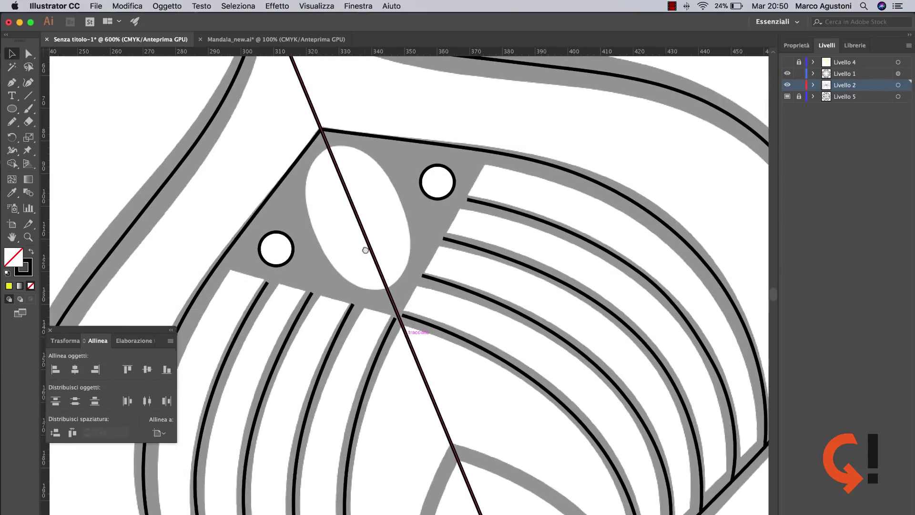
scroll(332, 127, "up", 3)
- Outline the oval hole with the Pen tool, with Livello 1 made visible
key("p")
left_click(314, 157)
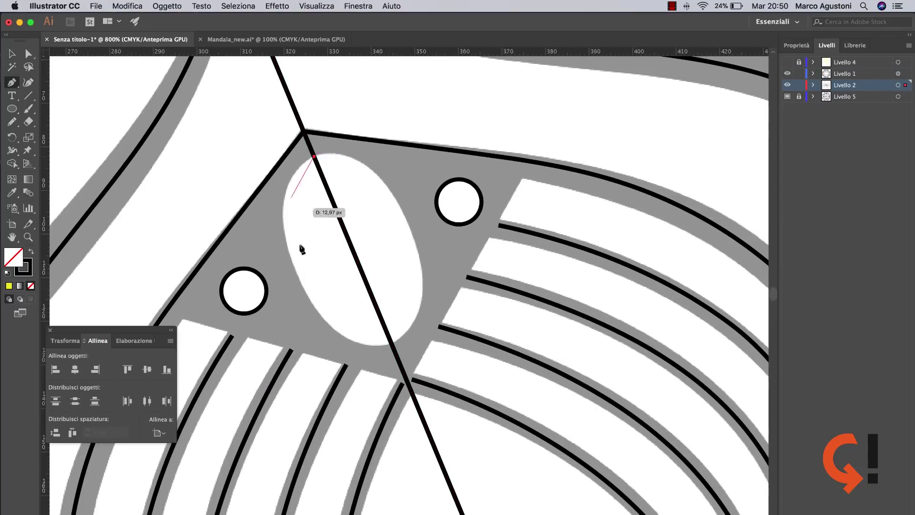
left_click(787, 74)
left_click(843, 74)
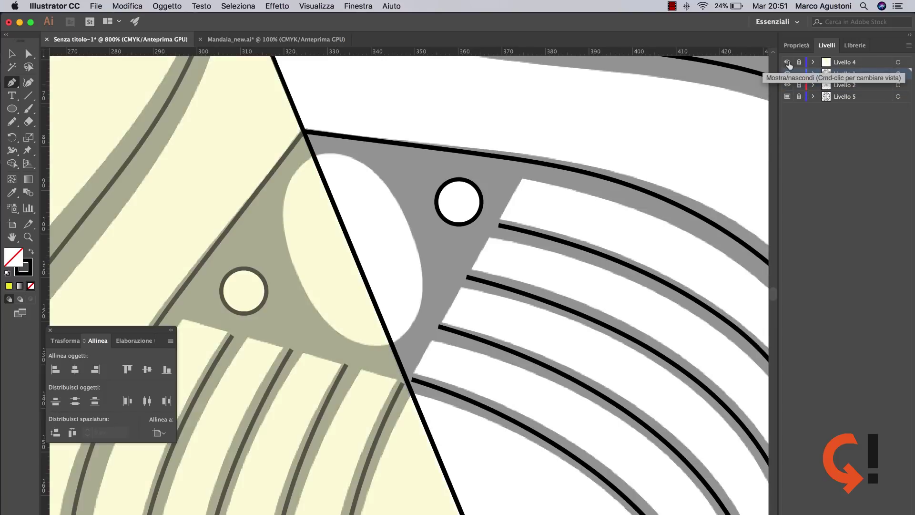
left_click_drag(294, 268, 327, 358)
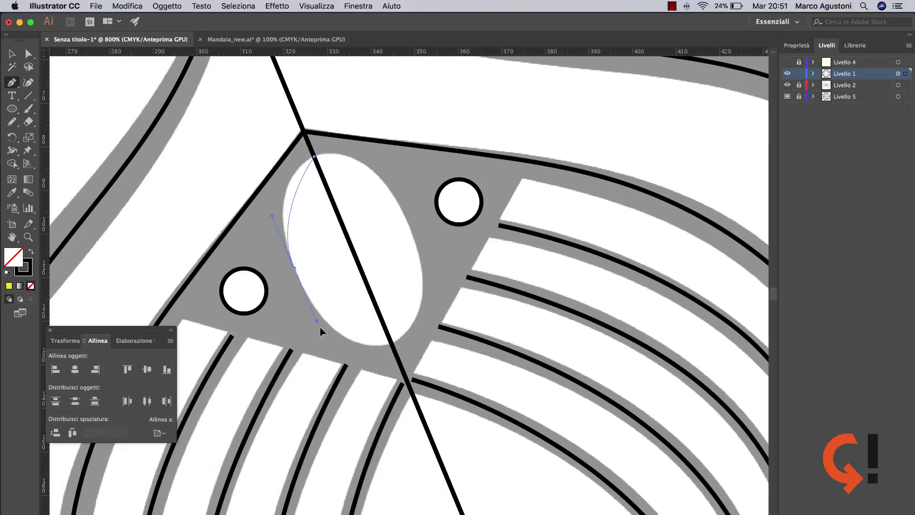
left_click(391, 343)
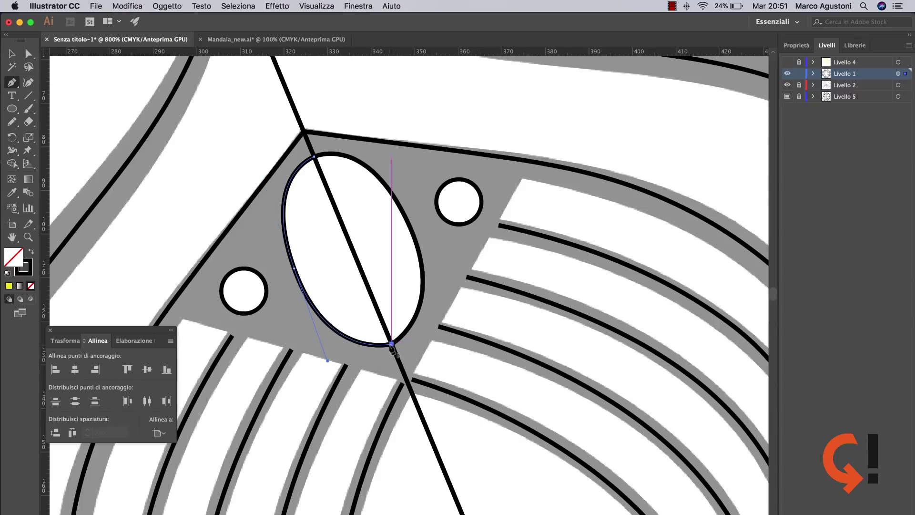
key("a")
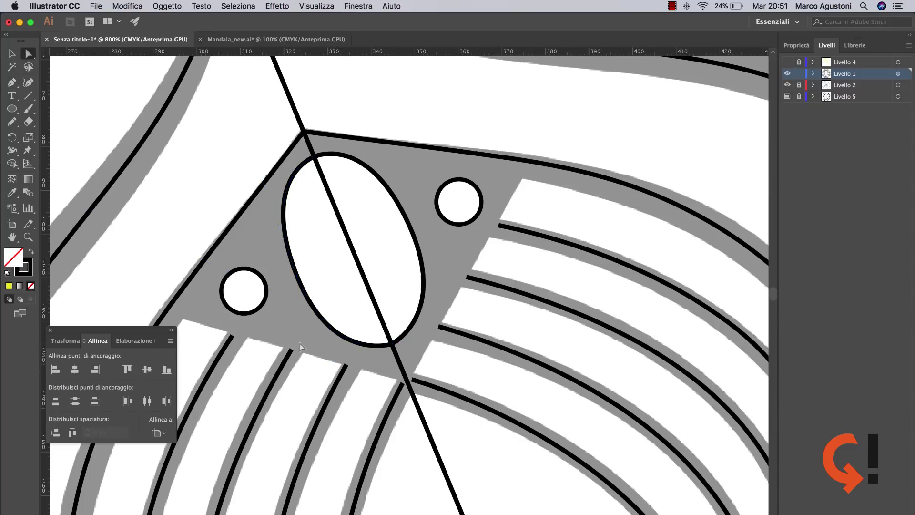
key("super+minus")
key("super+minus")
- Extend the traced arc down to the bottom curve with the Pencil
scroll(343, 242, "right", 2)
scroll(343, 241, "down", 1)
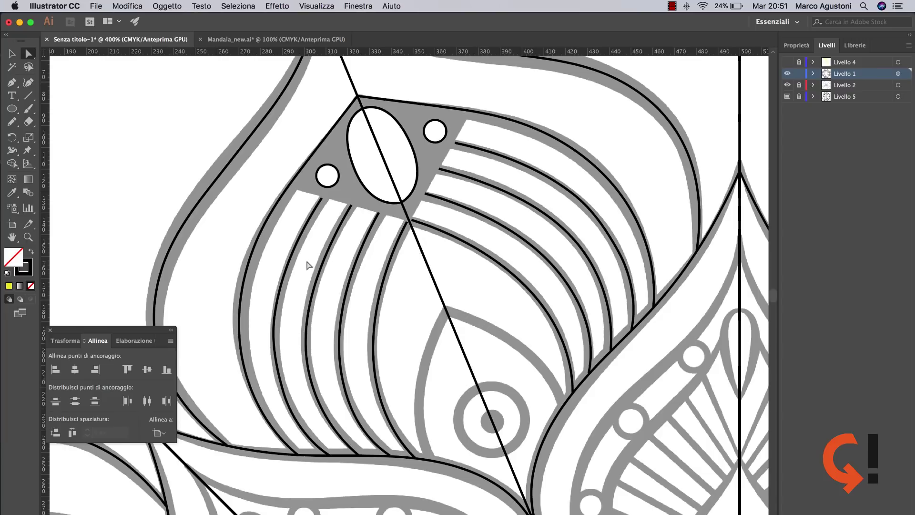
key("n")
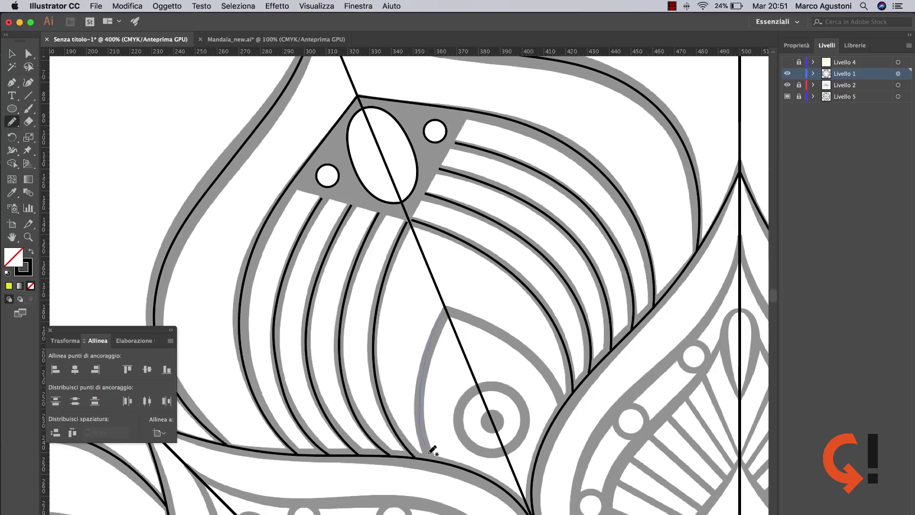
left_click_drag(428, 358, 430, 458)
key("a")
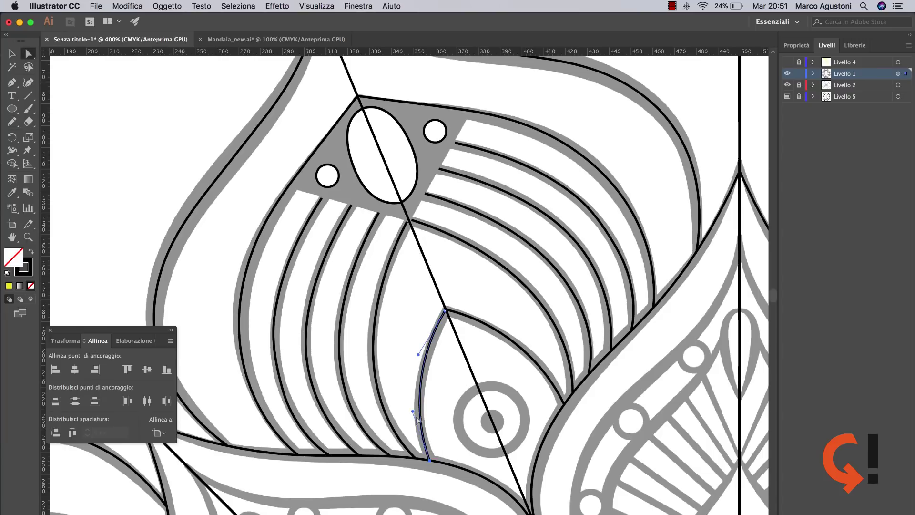
- Select the next arc stroke and zoom in on the small grey eye circle
scroll(398, 327, "up", 3)
scroll(398, 327, "left", 1)
left_click(382, 310)
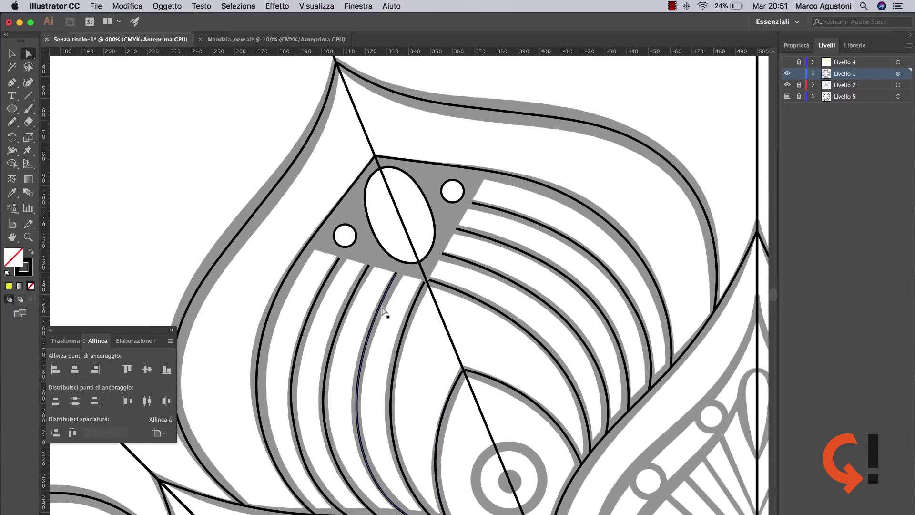
scroll(382, 310, "down", 5)
key("super+plus")
key("super+plus")
key("super+plus")
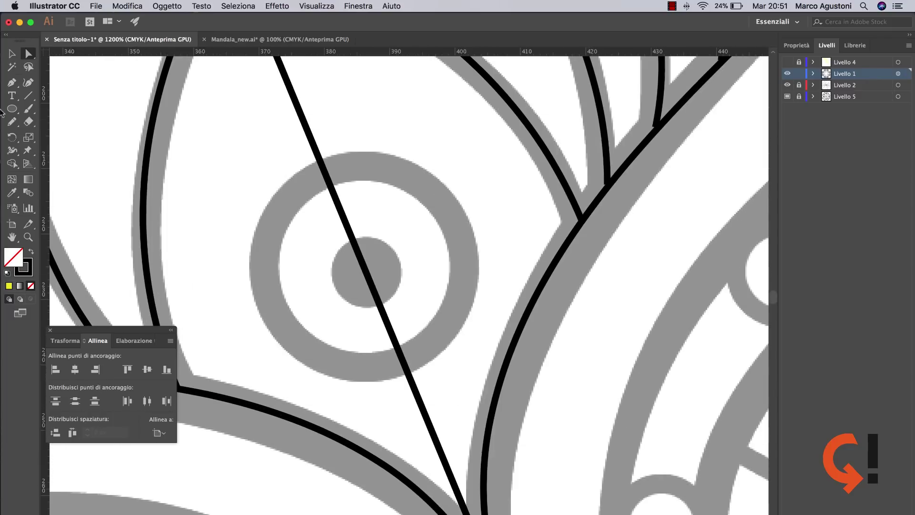
- Draw a circle over the grey dot, split it at the crossings and delete its top arc
left_click(12, 109)
left_click_drag(367, 272, 398, 255)
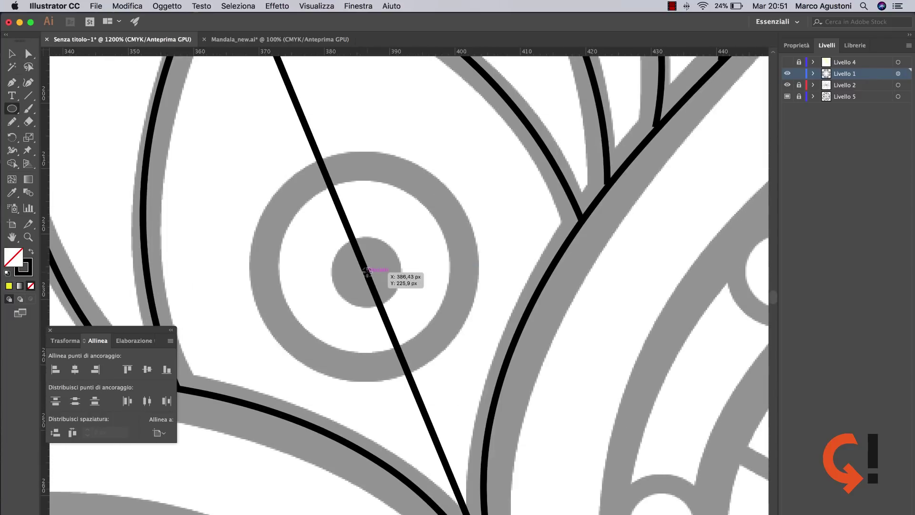
left_click(12, 81)
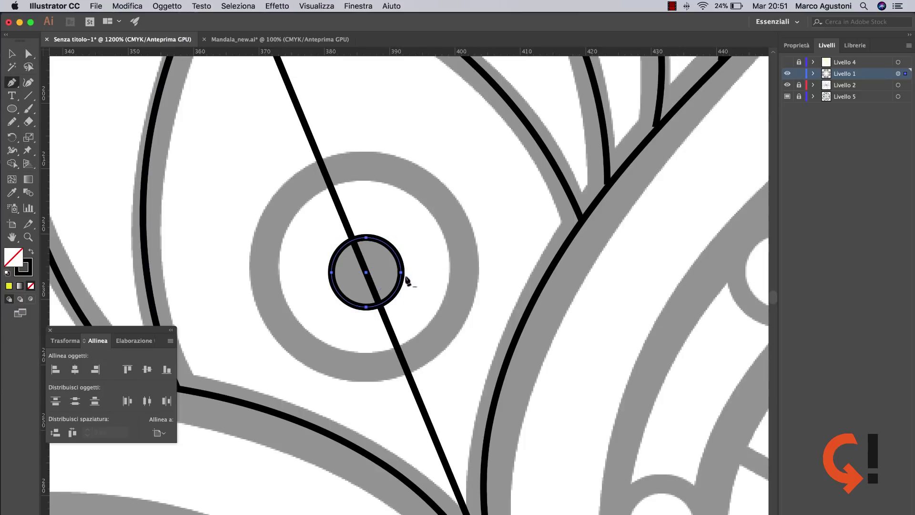
left_click(353, 241)
left_click(379, 304)
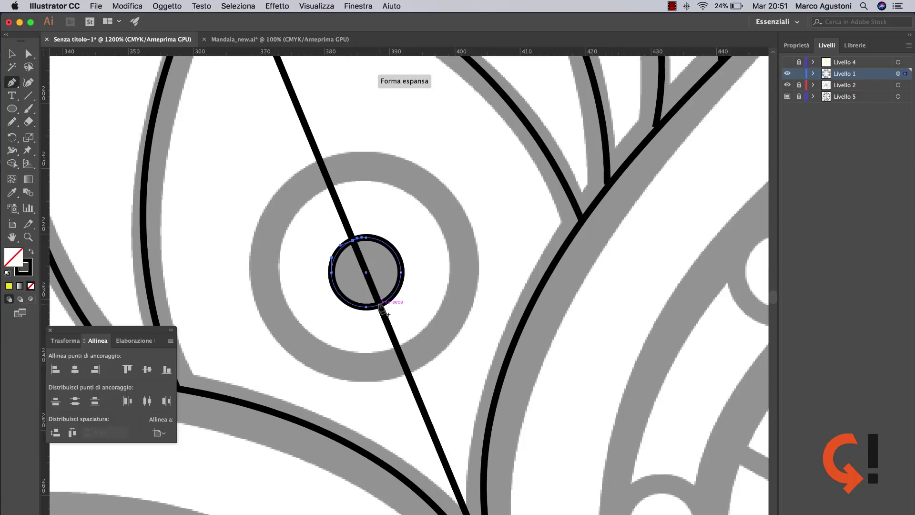
left_click(28, 54)
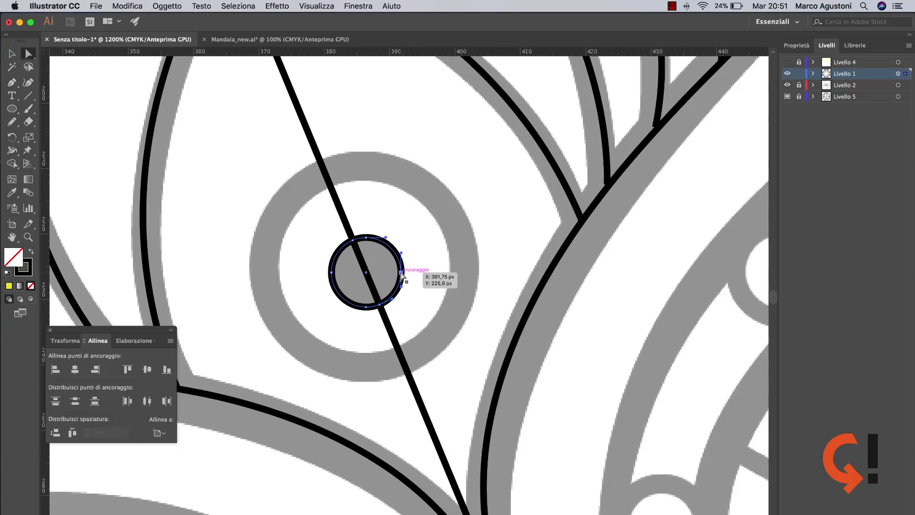
left_click(366, 238)
key("Delete")
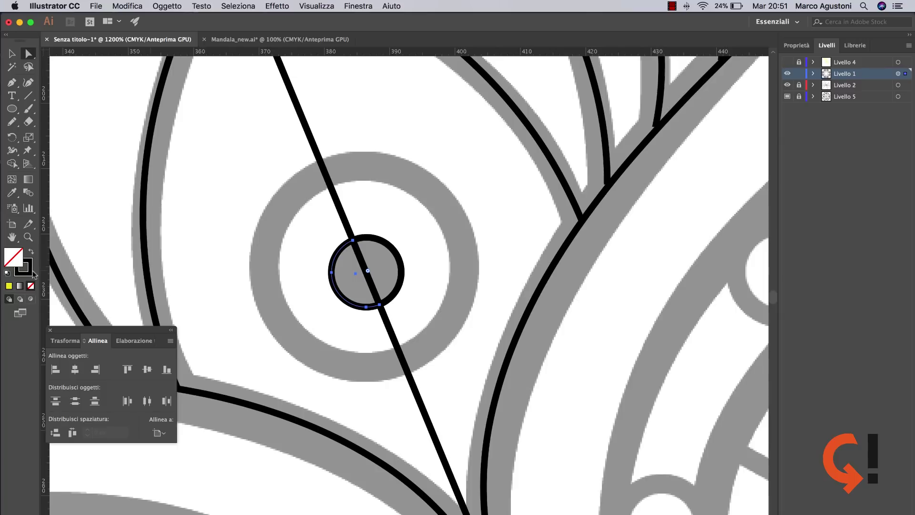
- Fill the dot black with no stroke, then deselect
left_click(8, 286)
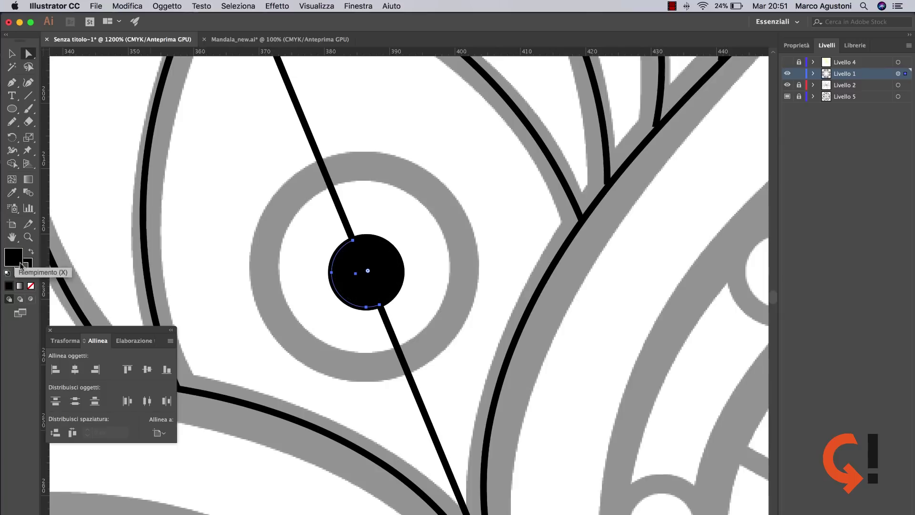
left_click(30, 286)
left_click(361, 245)
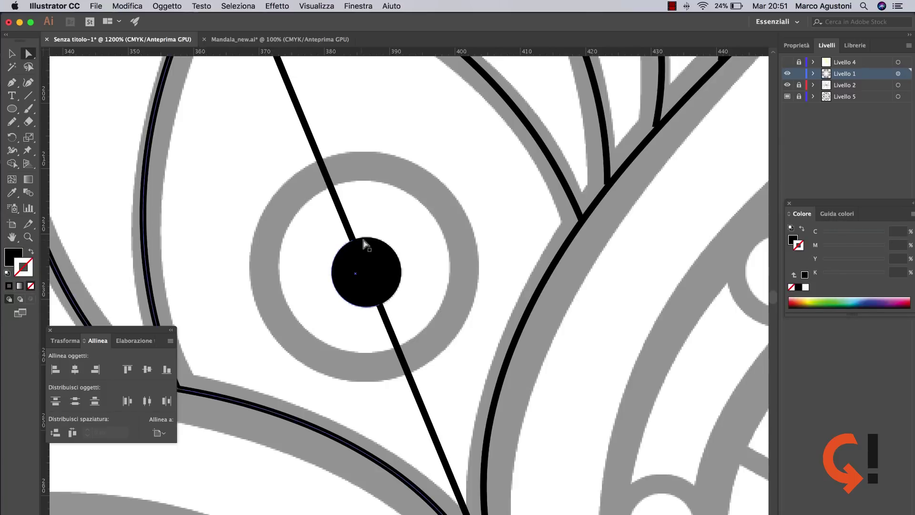
left_click(331, 296)
- Draw a larger circle around the dot as a ring with a 3.949 pt black stroke
left_click(11, 109)
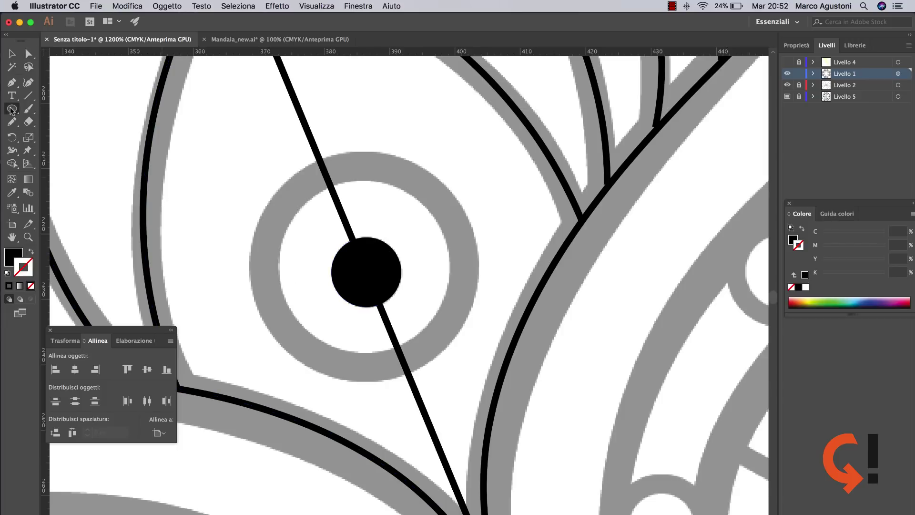
left_click_drag(366, 273, 468, 205)
key("v")
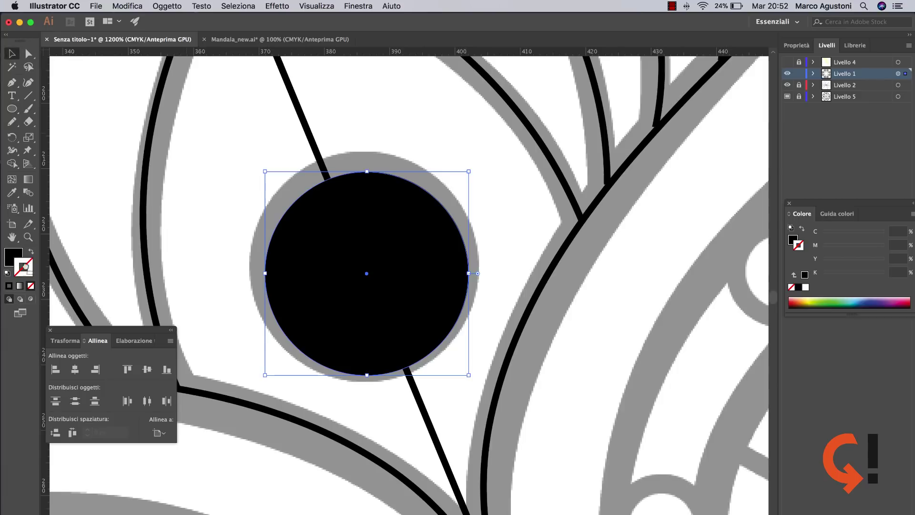
key("shift+x")
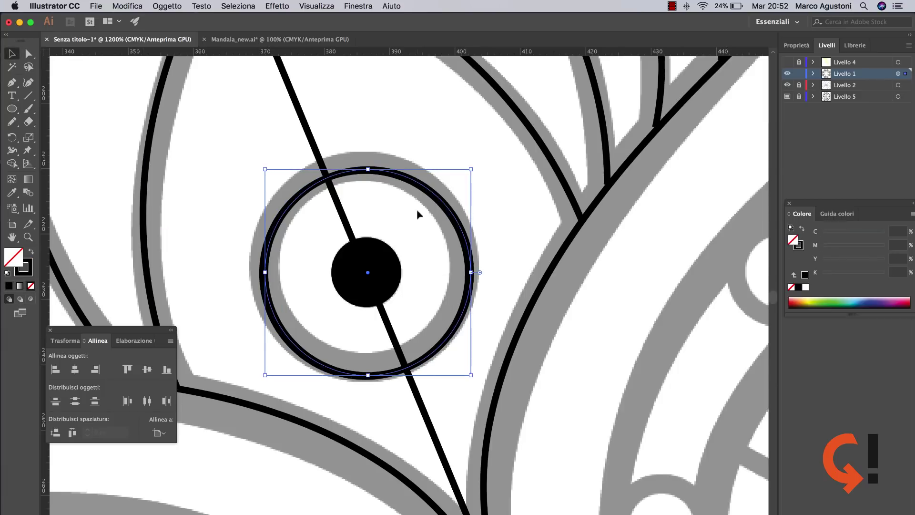
left_click_drag(409, 185, 406, 178)
left_click(797, 45)
left_click(846, 178)
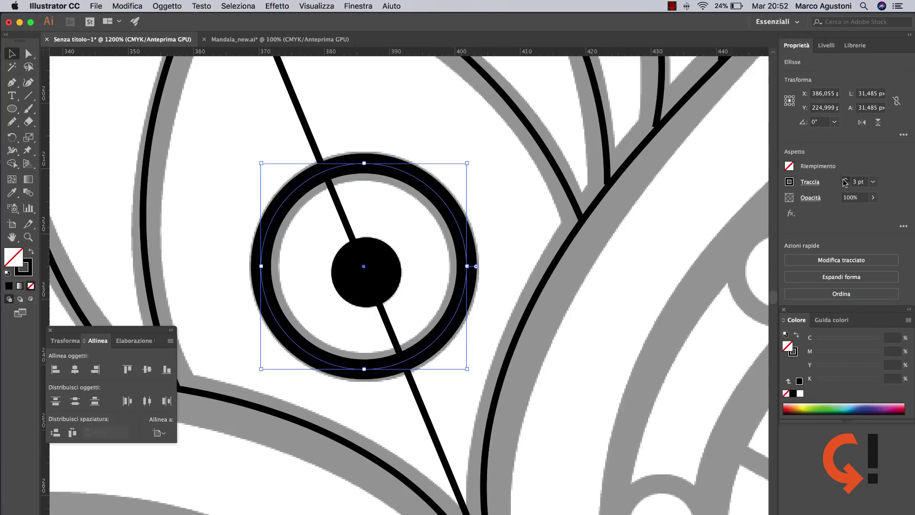
- Add anchors where the line crosses the ring, select its left arc, then deselect
key("p")
left_click(325, 172)
left_click(402, 360)
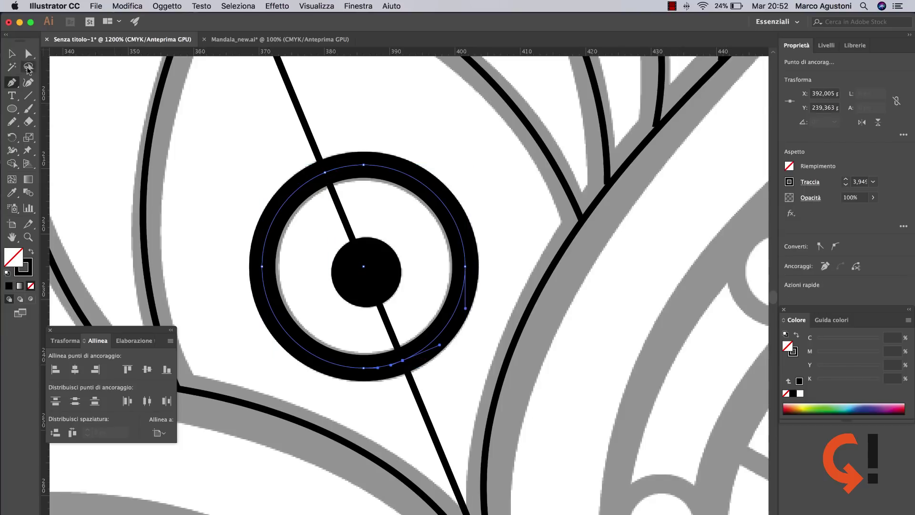
key("a")
left_click(465, 266)
key("v")
left_click(482, 166)
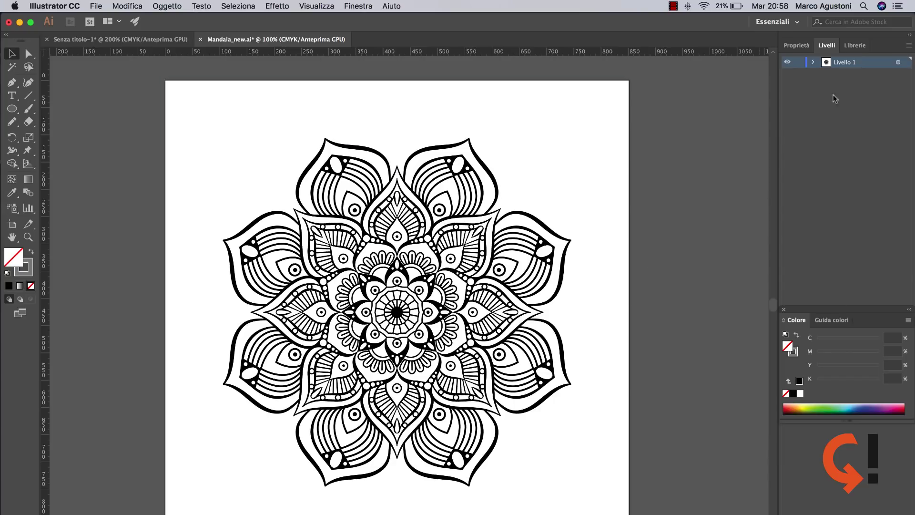
- Zoom in on the finished Mandala_new.ai mandala to inspect its detail
key("super+plus")
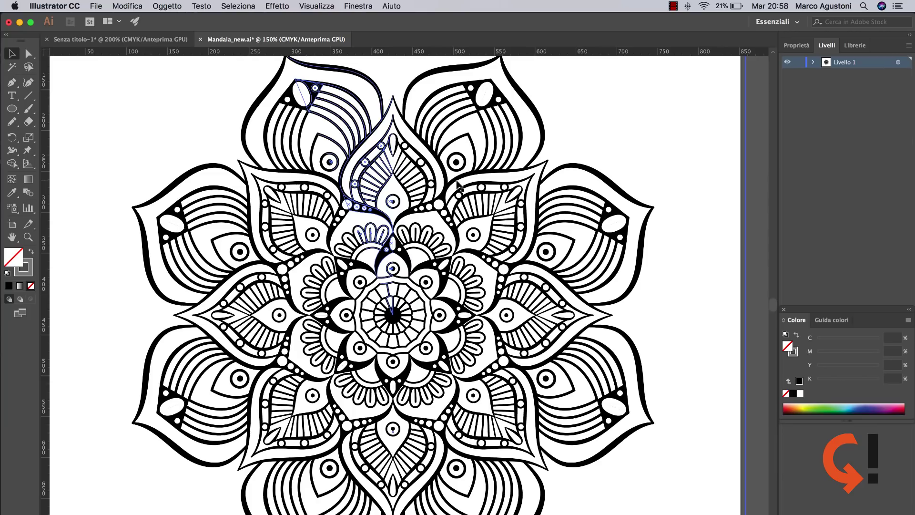
scroll(429, 222, "down", 2)
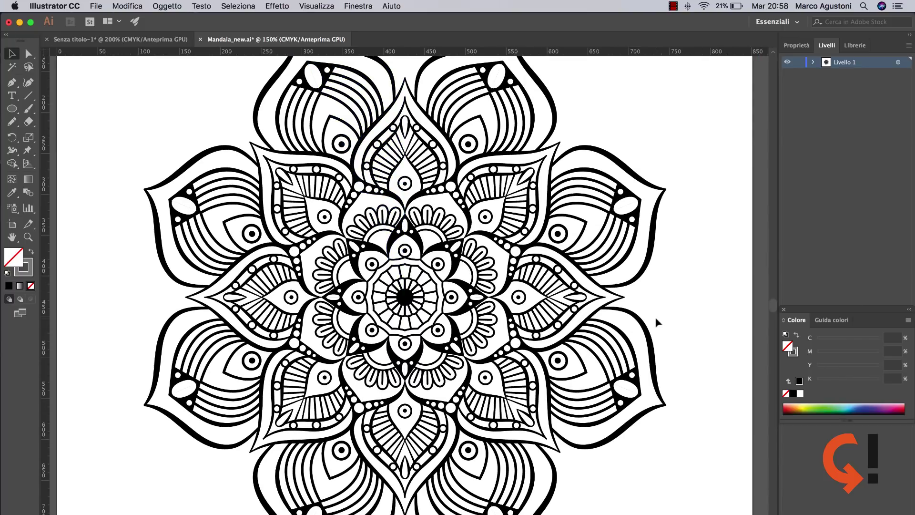
key("super+minus")
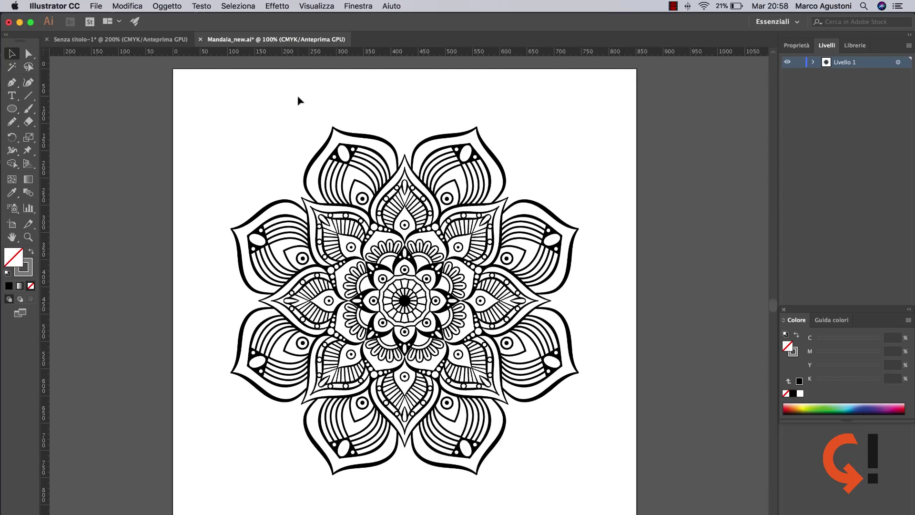
key("super+y")
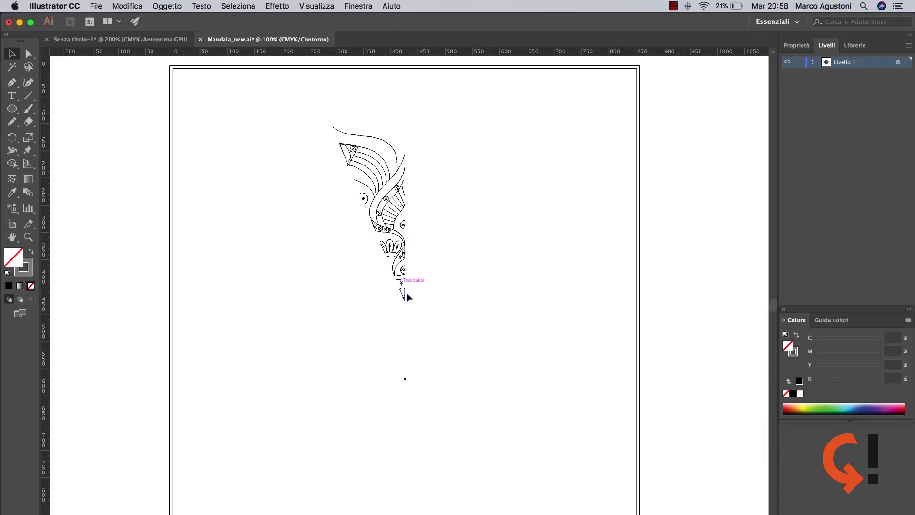
key("super+y")
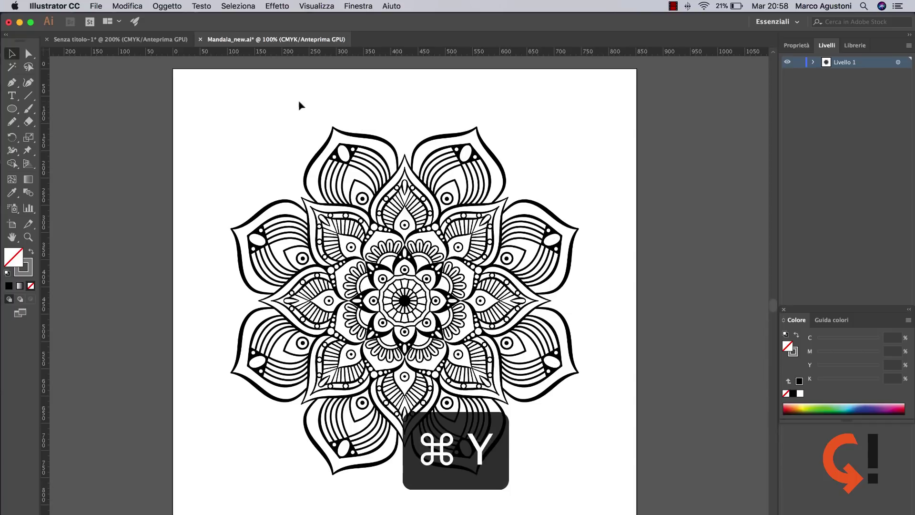
mouse_move(299, 102)
left_mouse_down()
mouse_move(444, 325)
mouse_move(409, 271)
left_mouse_up()
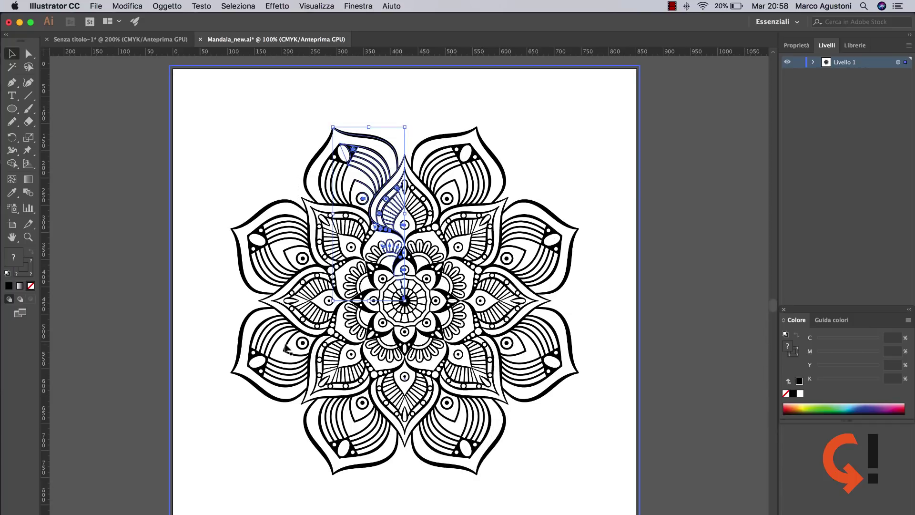
left_click(683, 214)
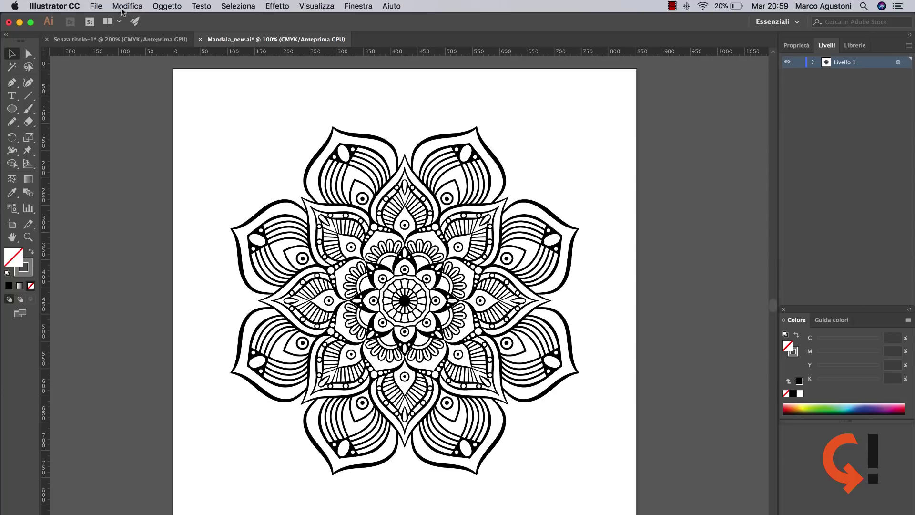
- Export the mandala artboard with Esporta per schermi as a 4x JPG 100 to the Desktop
left_click(96, 7)
mouse_move(110, 184)
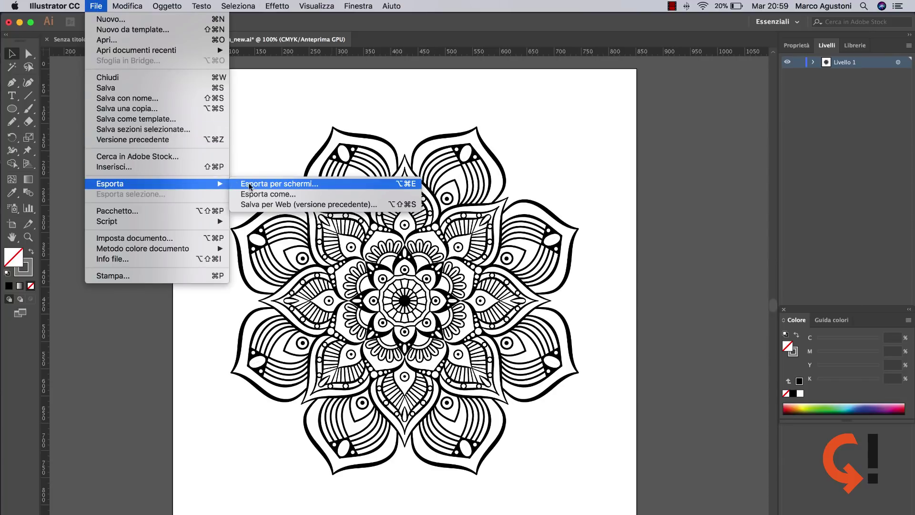
left_click(268, 185)
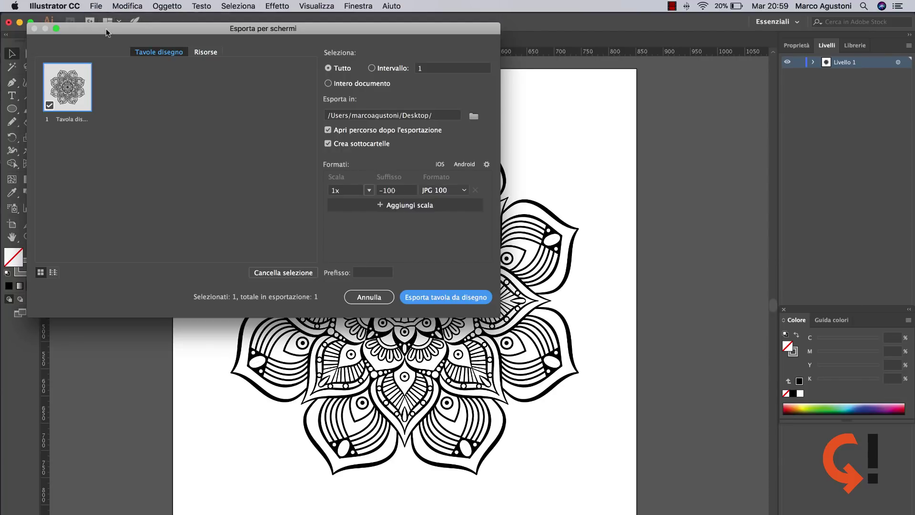
left_click_drag(107, 32, 242, 35)
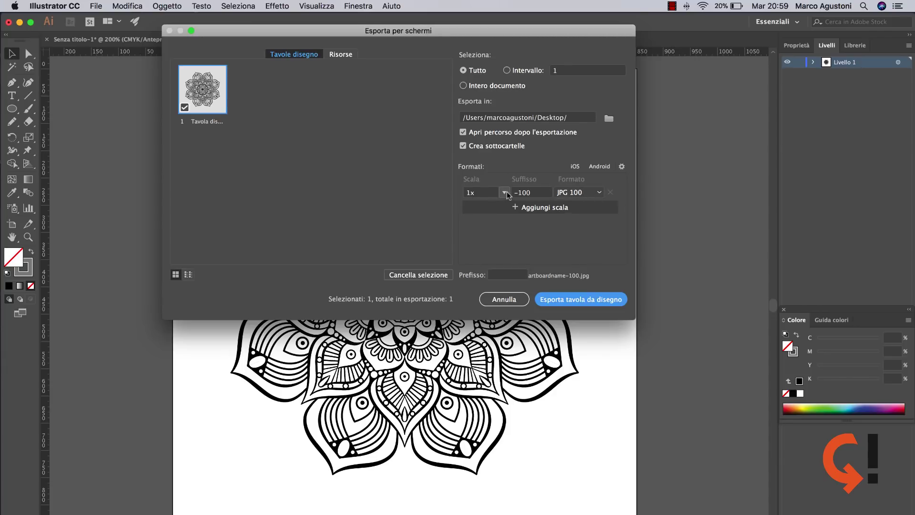
left_click(504, 193)
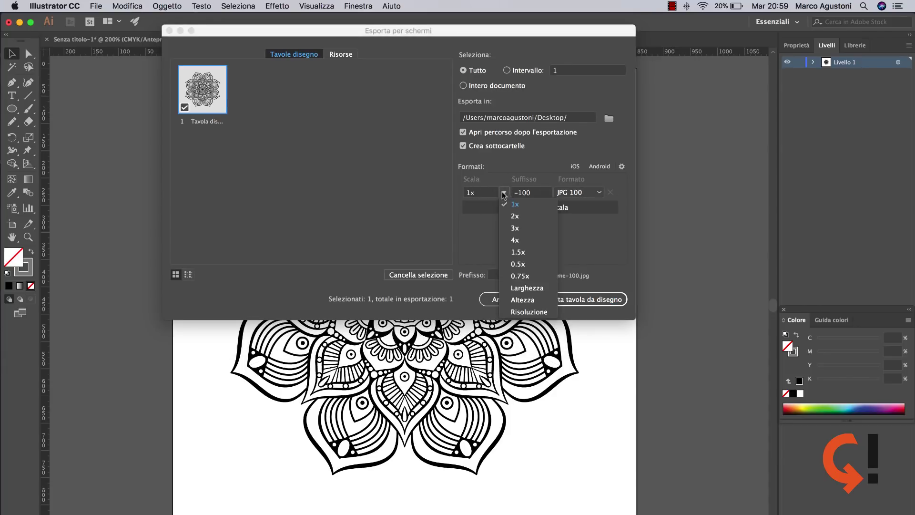
left_click(515, 239)
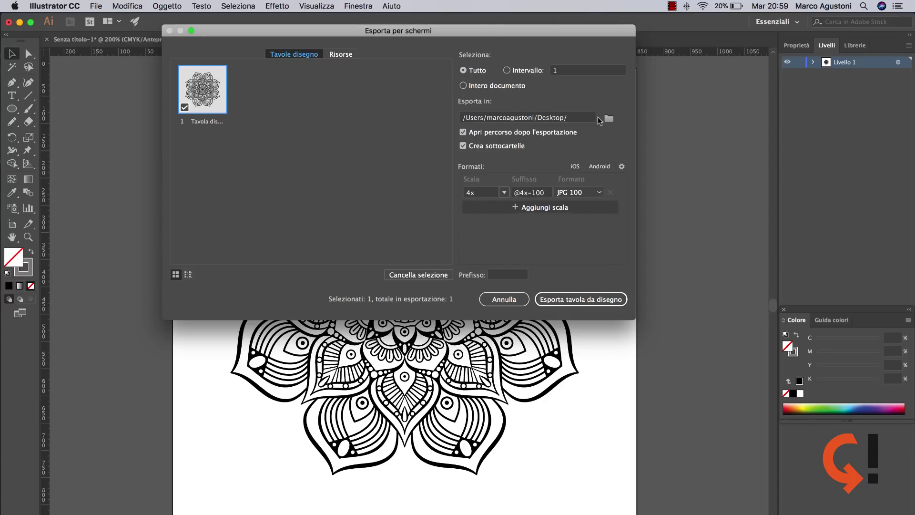
left_click(564, 303)
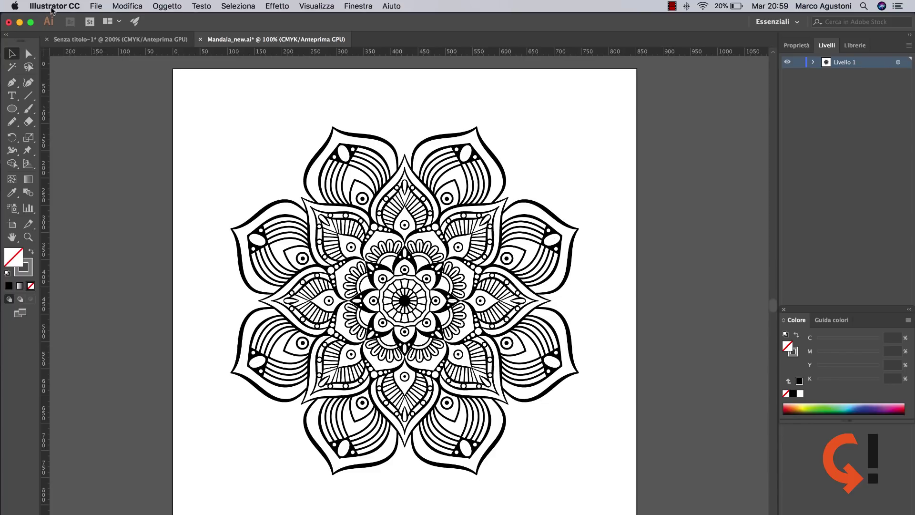
left_click(95, 6)
left_click(98, 20)
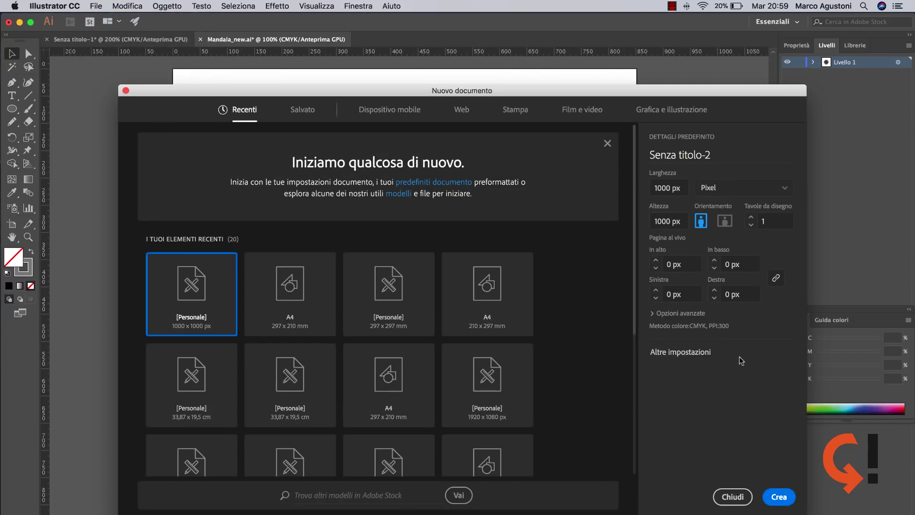
left_click(773, 494)
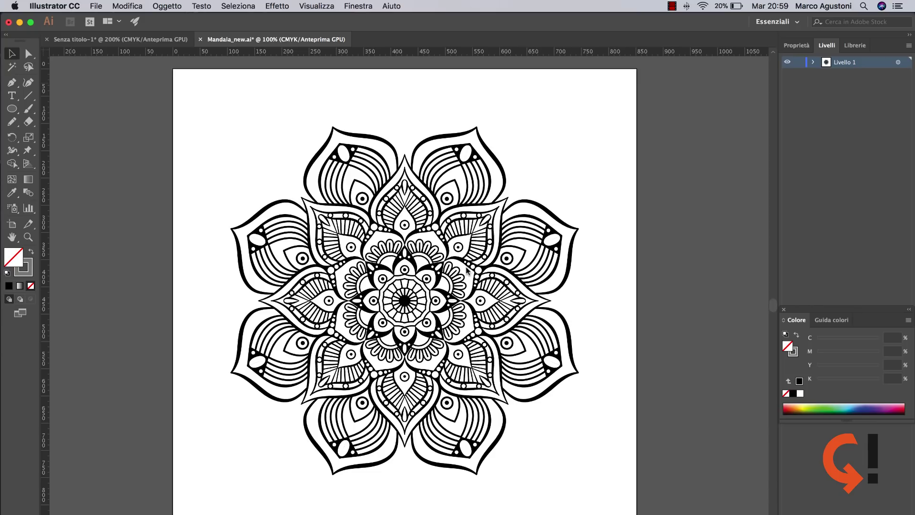
left_click(96, 6)
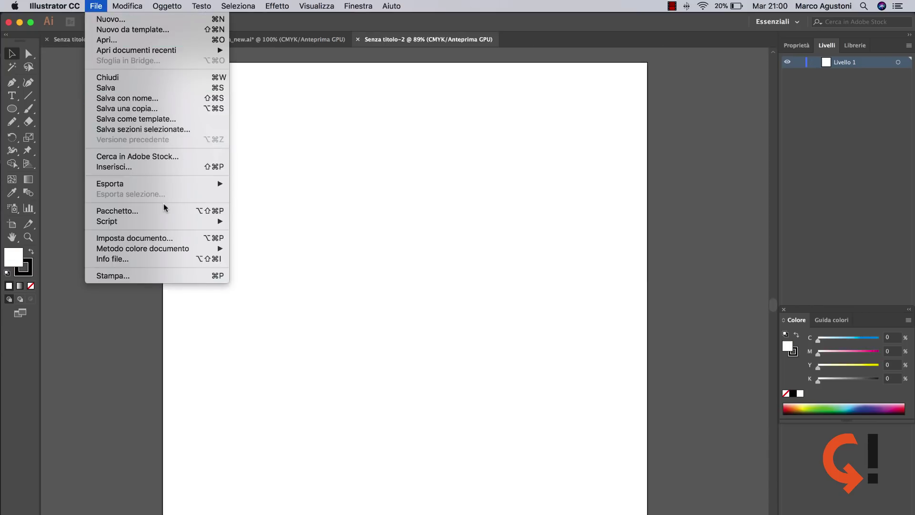
left_click(172, 167)
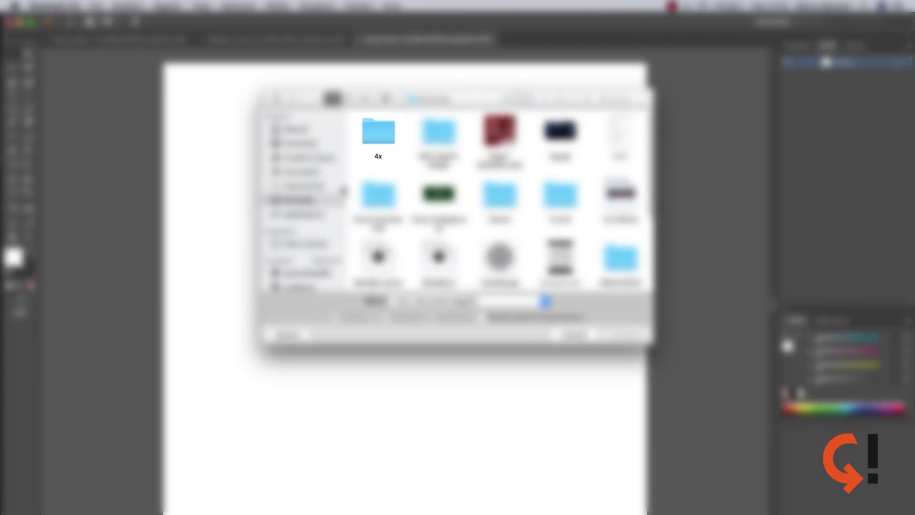
double_click(373, 132)
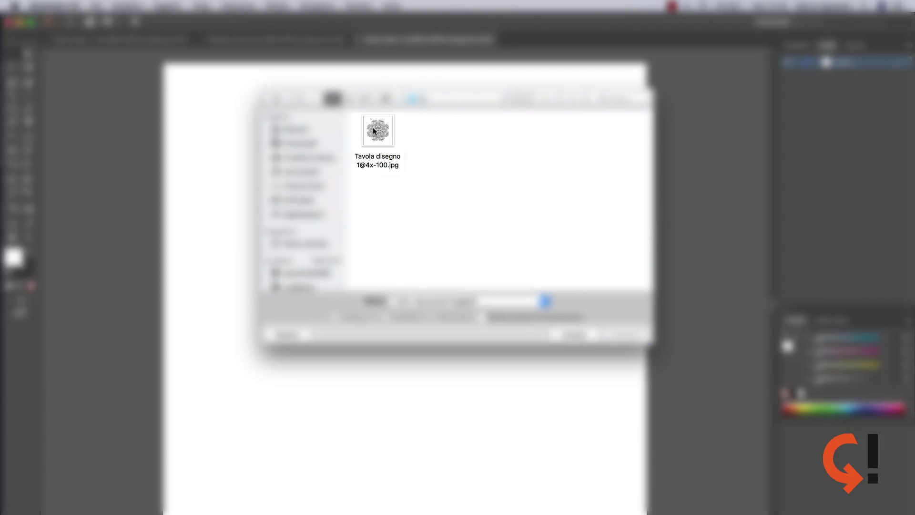
left_click(378, 133)
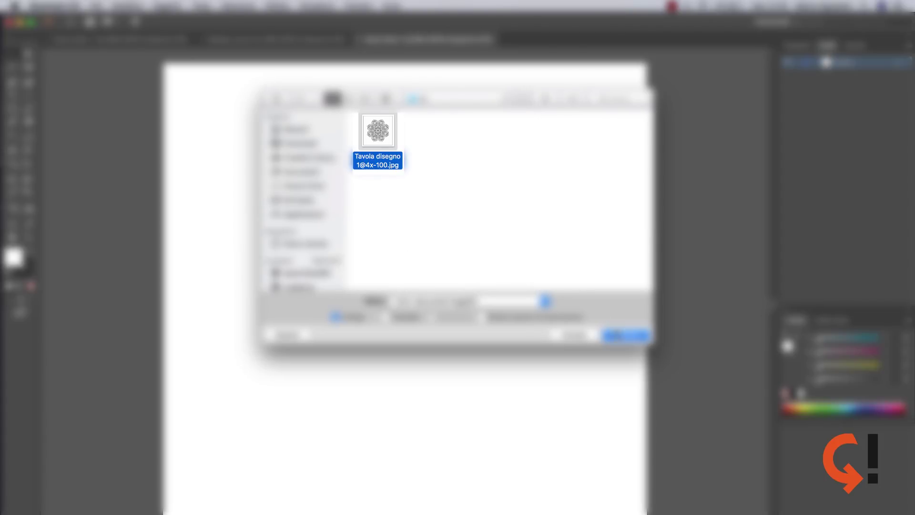
left_click(617, 333)
key("super+minus")
key("super+minus")
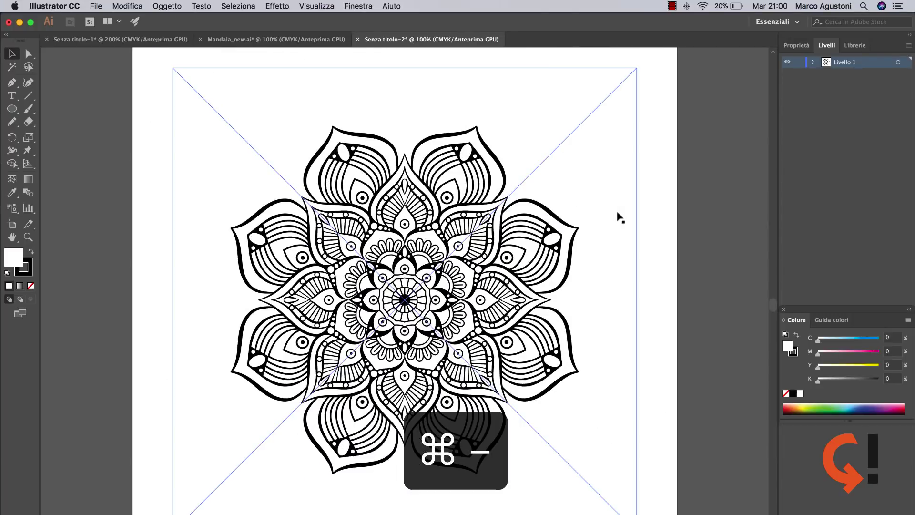
- Image-trace the placed mandala with the Logo bianco e nero preset, accepting the large-image warning
left_click(797, 45)
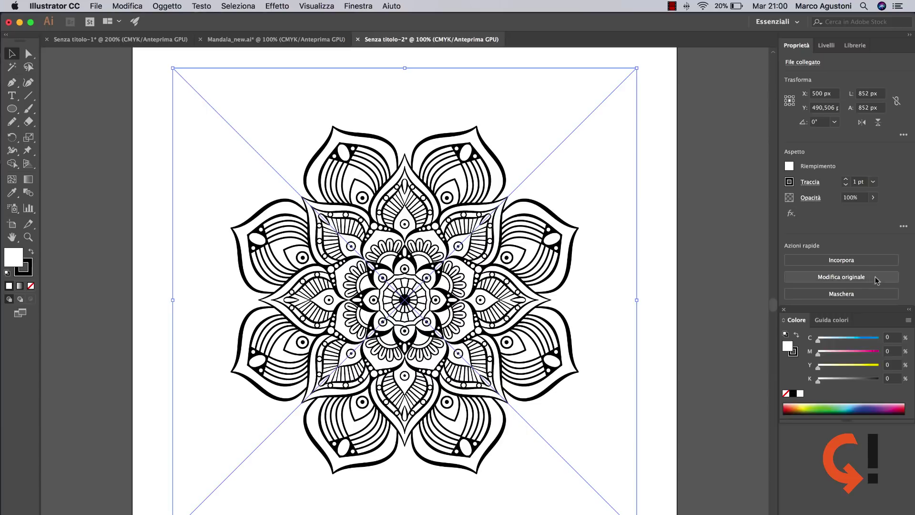
left_click(839, 327)
left_click(825, 328)
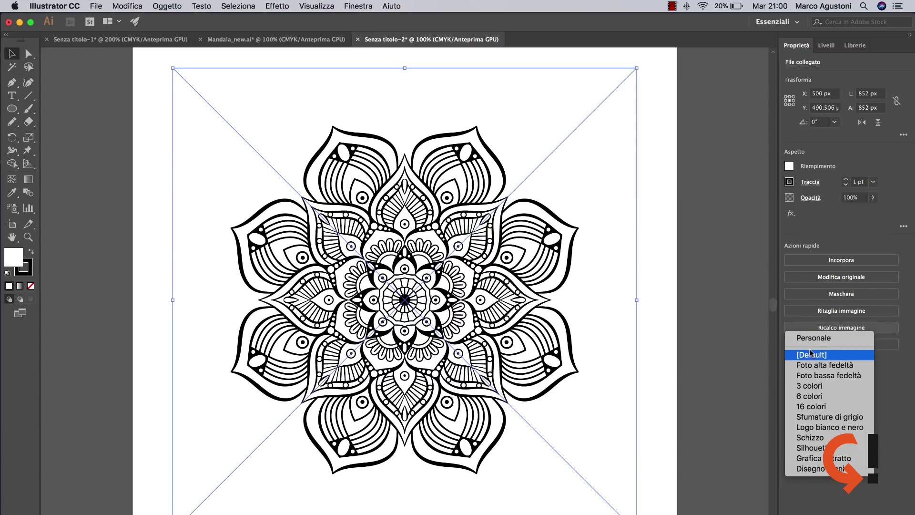
left_click(821, 431)
left_click(617, 321)
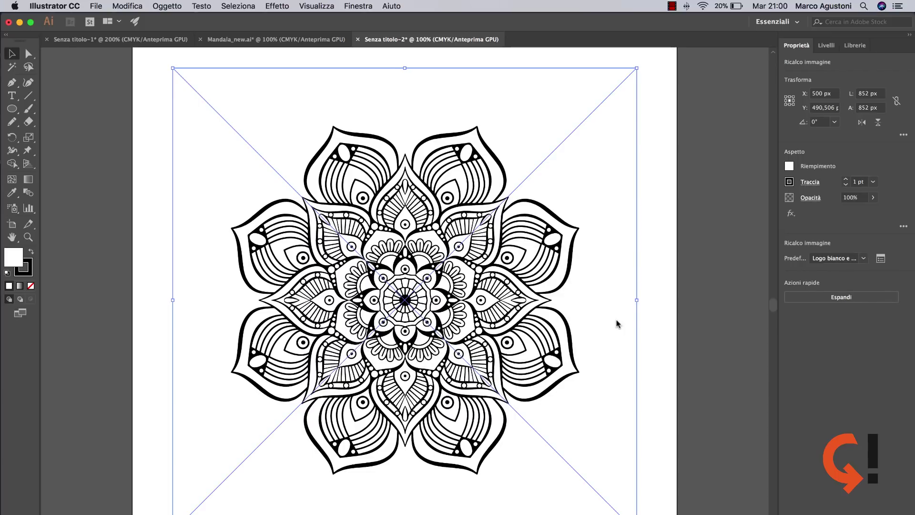
- Expand and ungroup the traced paths, then select a white compound path and the upper-right petal
left_click(831, 298)
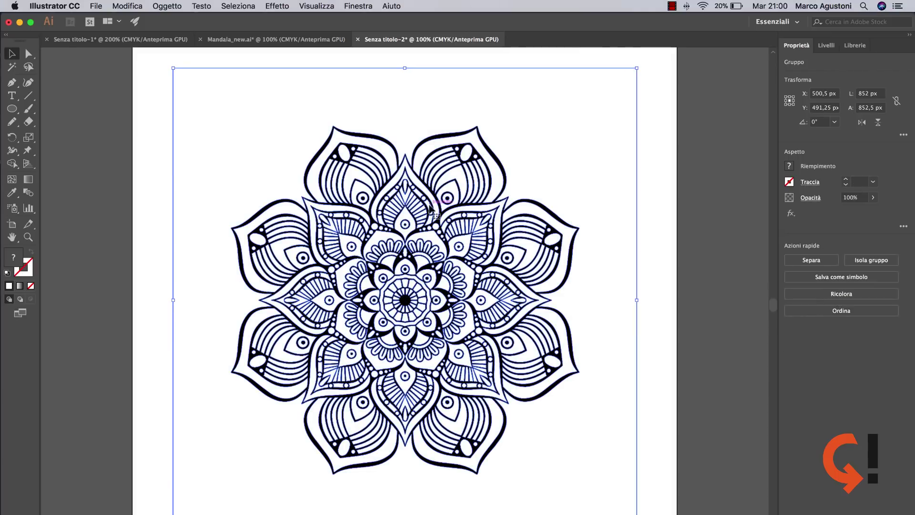
right_click(435, 172)
left_click(477, 267)
left_click(565, 150)
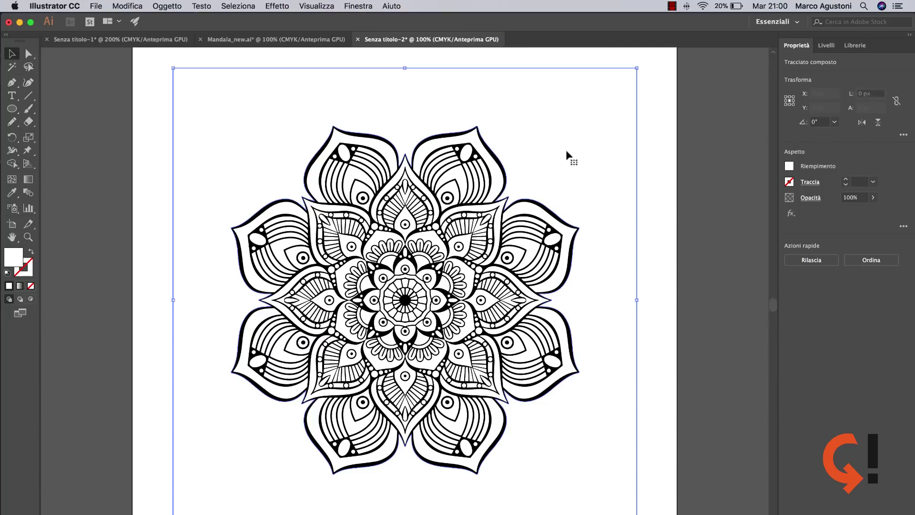
left_click(490, 167)
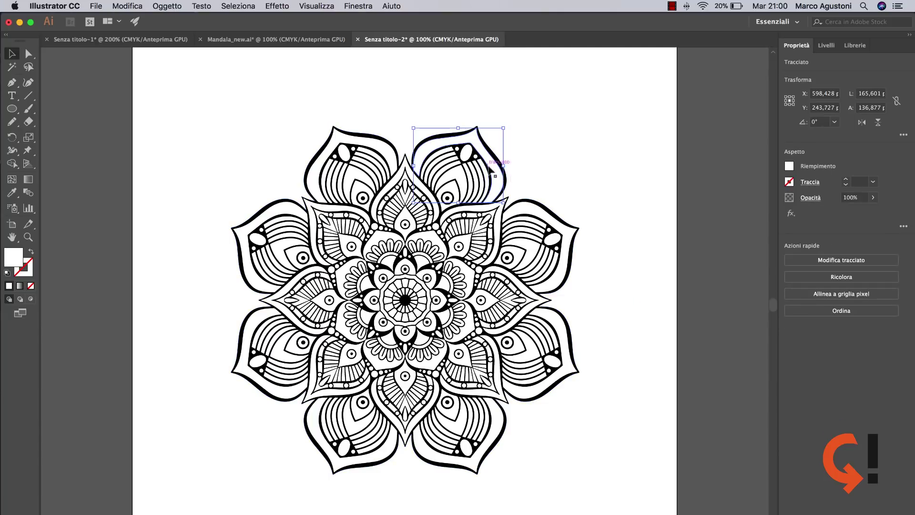
key("super+plus")
key("super+plus")
key("super+minus")
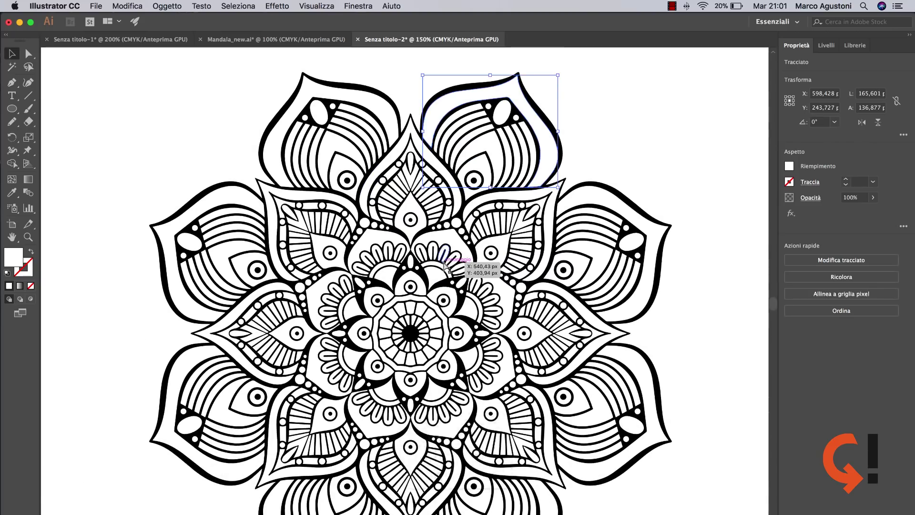
key("super+plus")
key("super+plus")
key("super+minus")
key("super+minus")
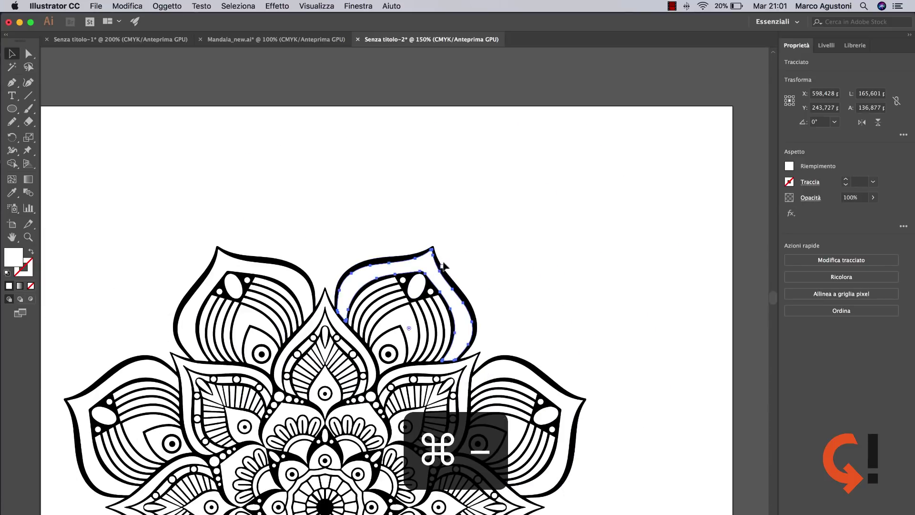
scroll(443, 266, "down", 5)
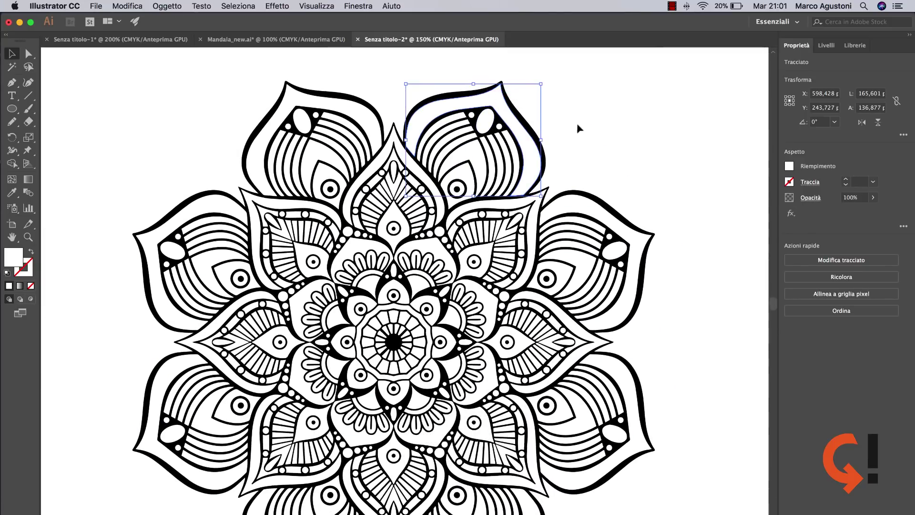
left_click_drag(524, 140, 610, 145)
key("super+z")
left_click_drag(497, 106, 292, 95)
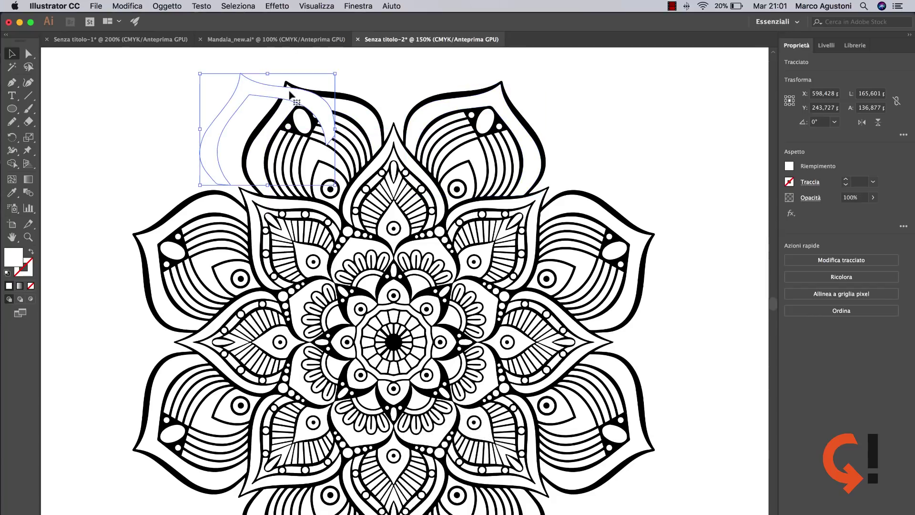
key("super+z")
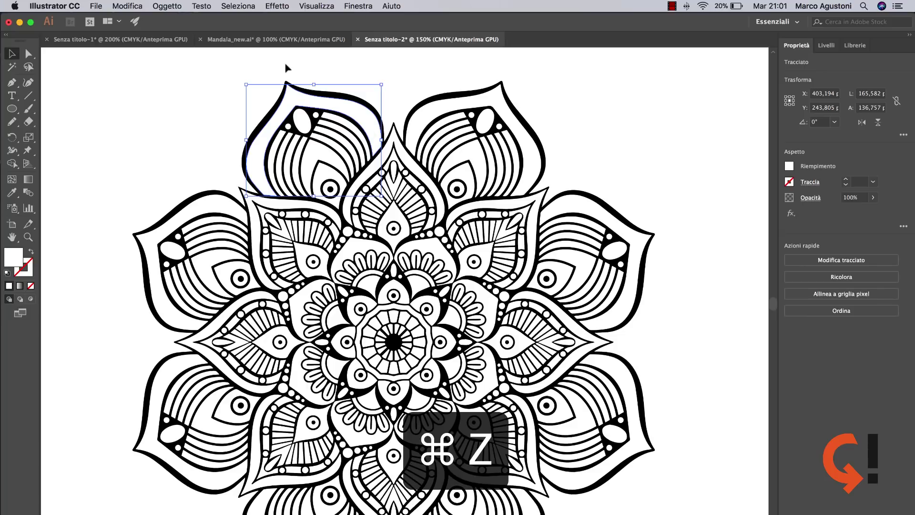
left_click(248, 6)
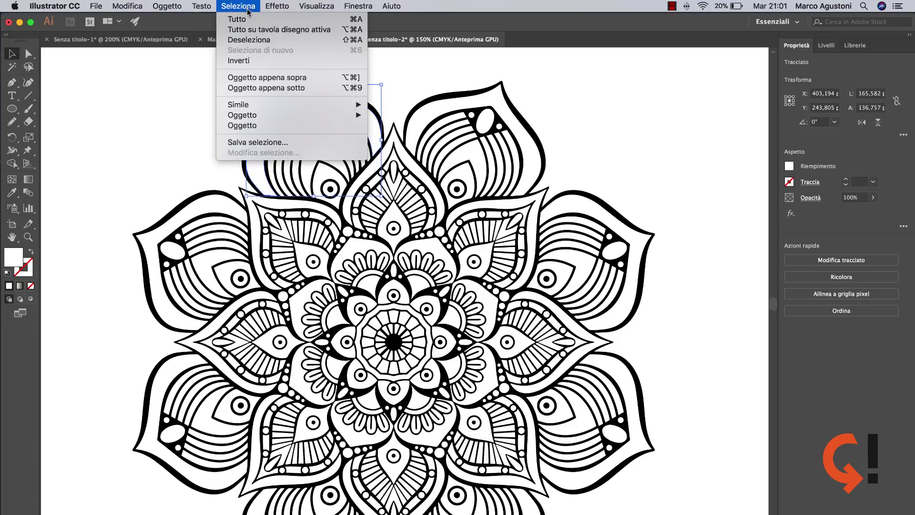
mouse_move(237, 104)
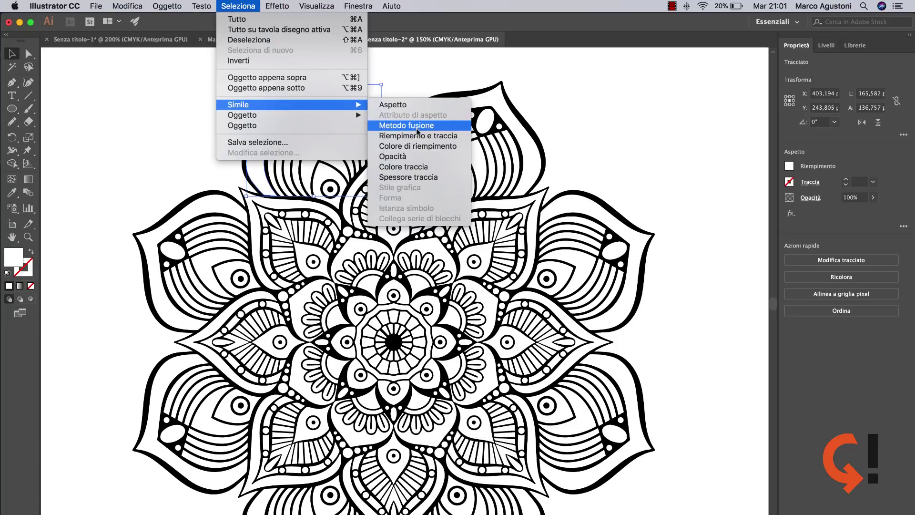
left_click(411, 146)
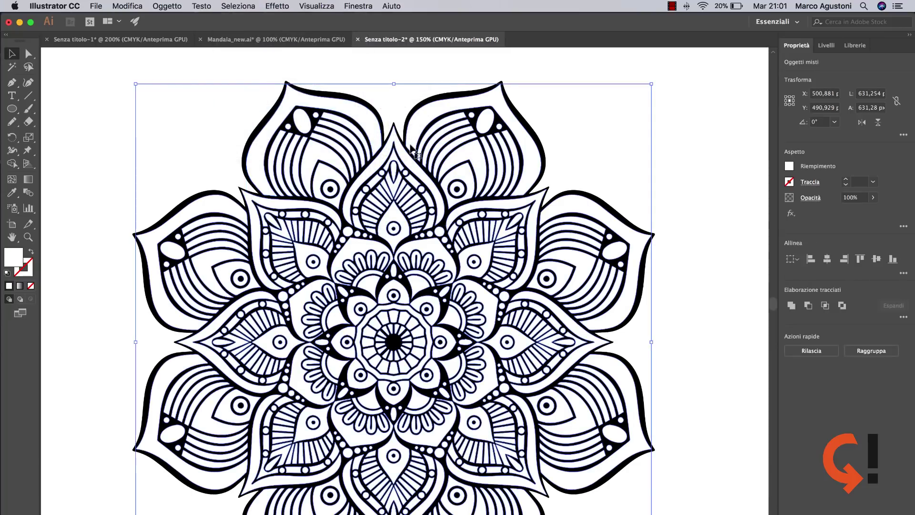
key("super+shift+a")
key("super+minus")
key("super+minus")
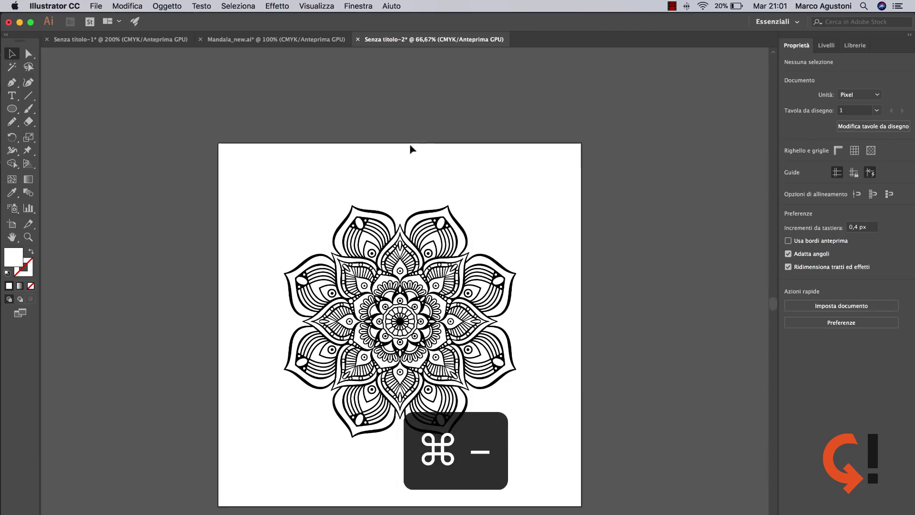
key("super+plus")
key("super+plus")
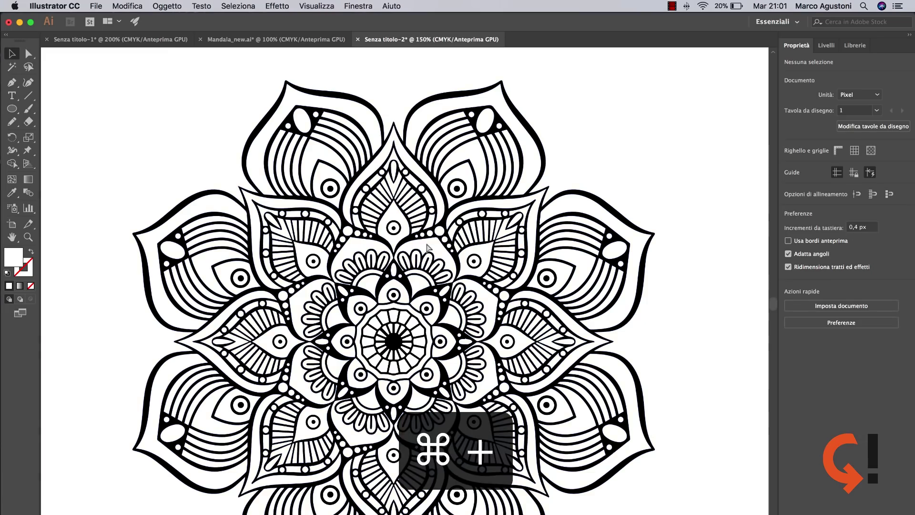
key("super+plus")
key("super+plus")
key("super+minus")
key("super+minus")
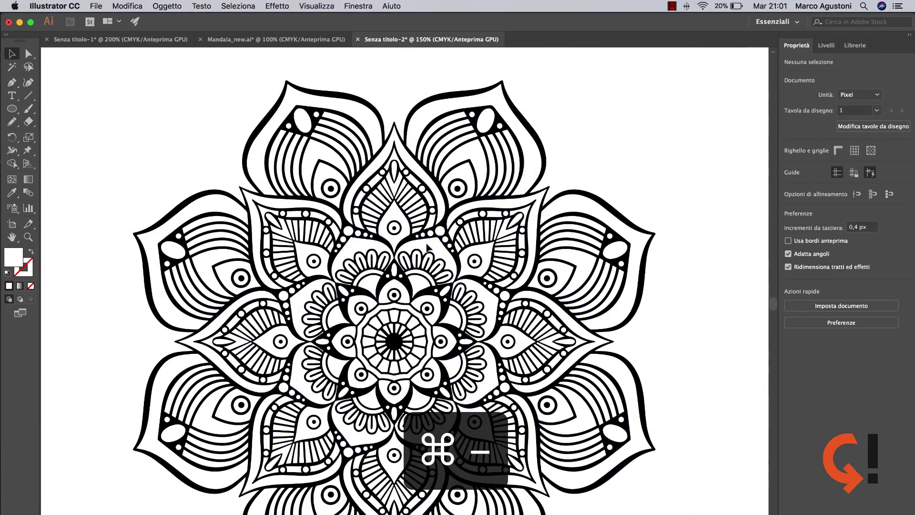
key("super+minus")
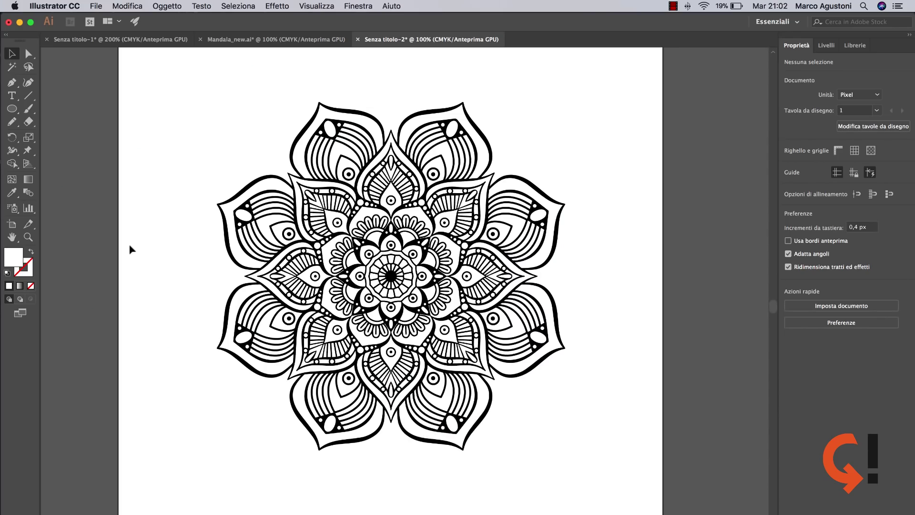